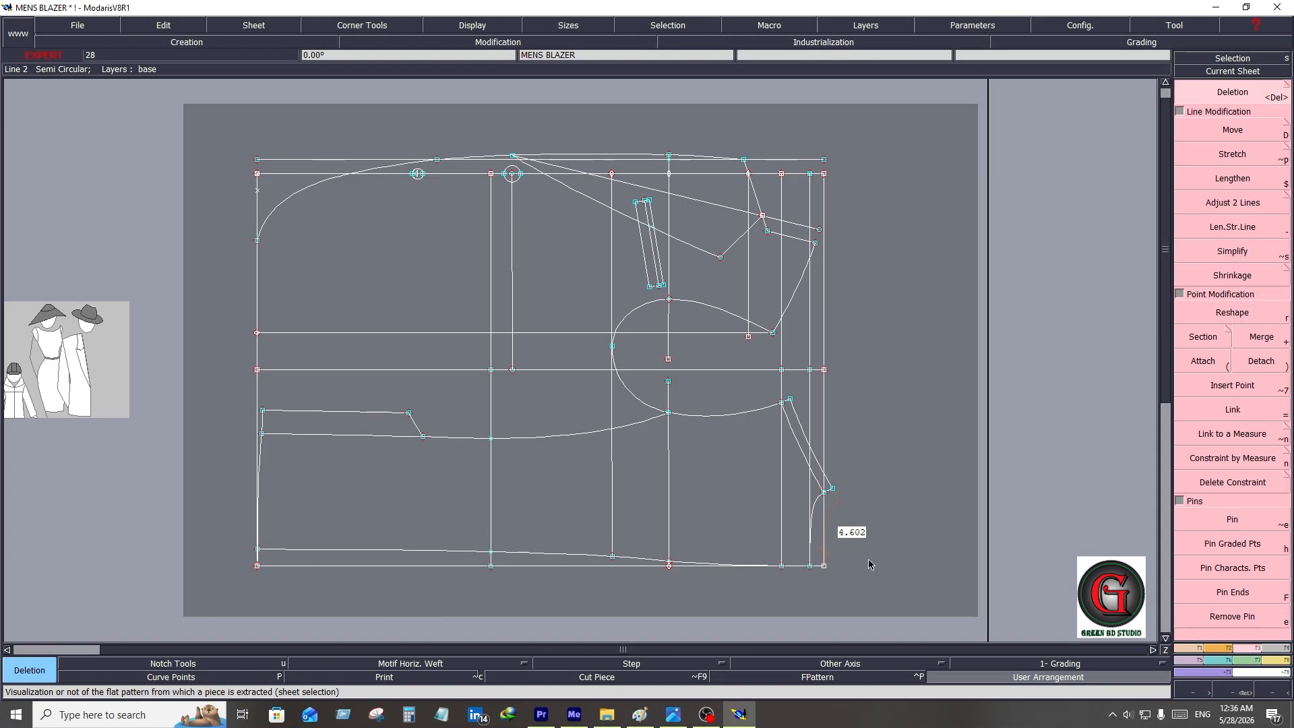
# - Lengthen the front shoulder line from its neck end up to the lapel roll line
pyautogui.moveTo(774, 465); pyautogui.dragTo(872, 584)
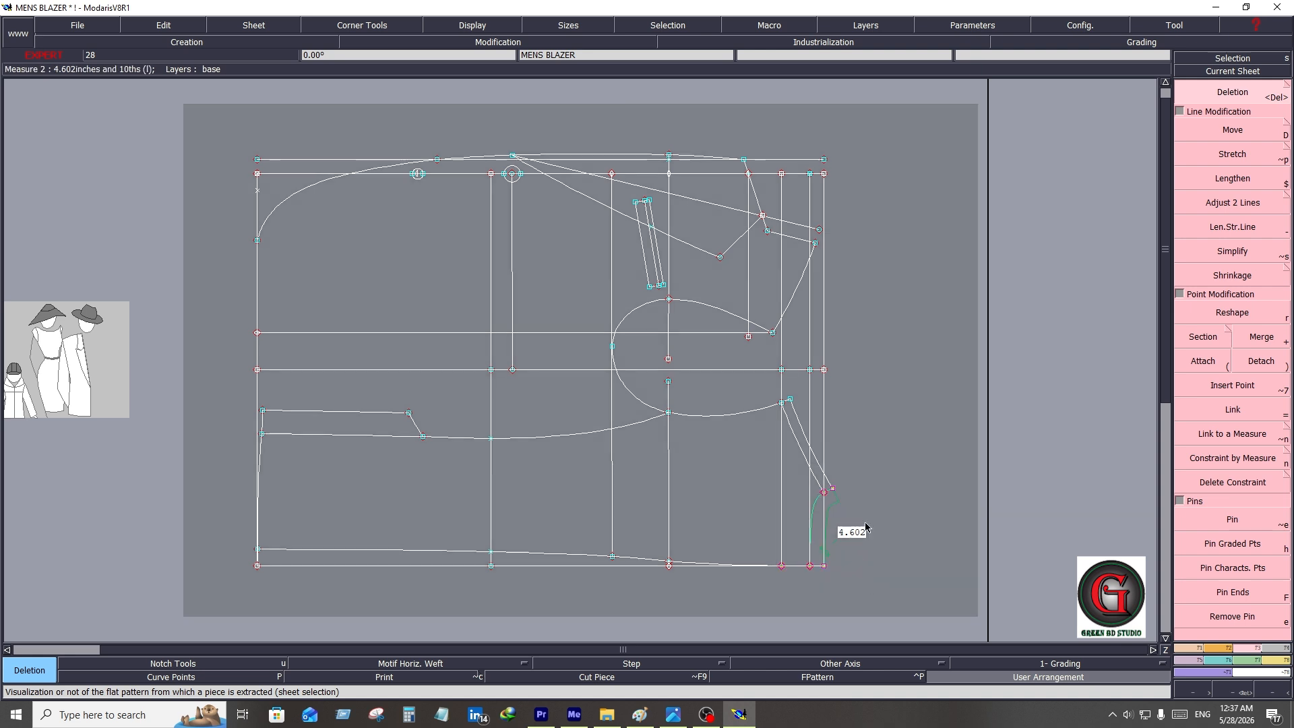
pyautogui.press('z')
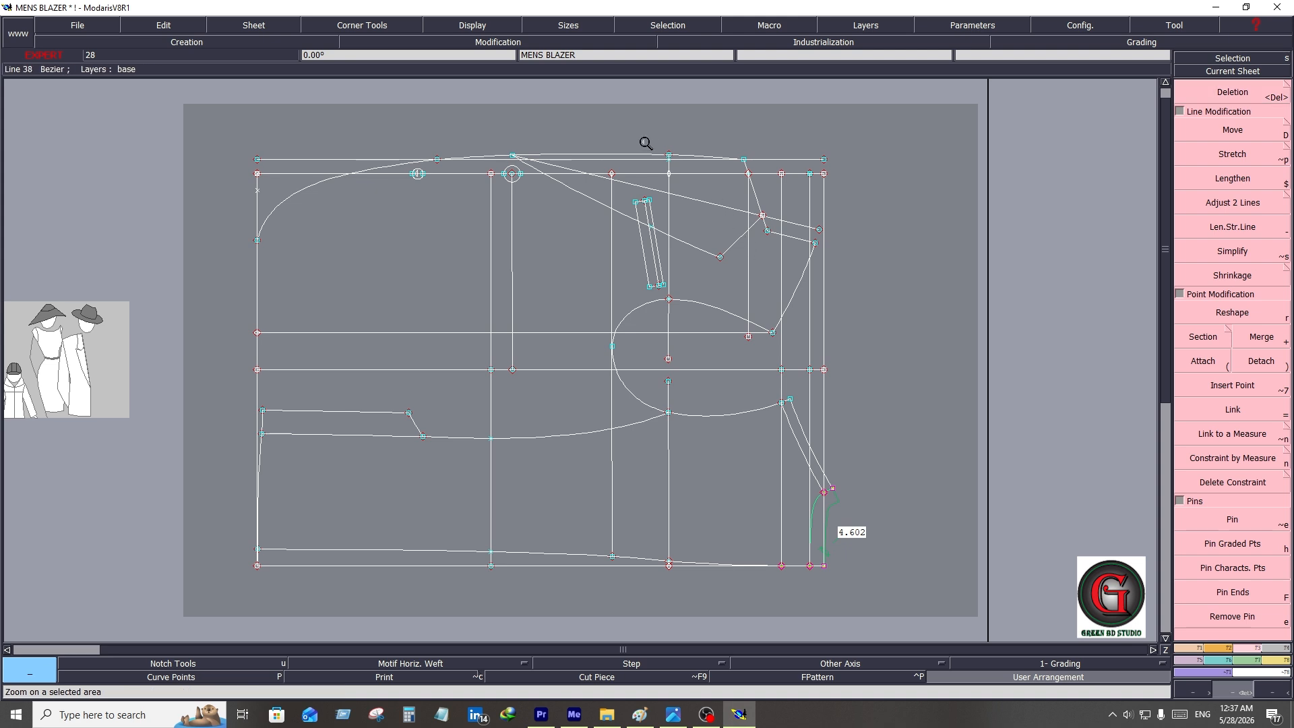
pyautogui.click(856, 375)
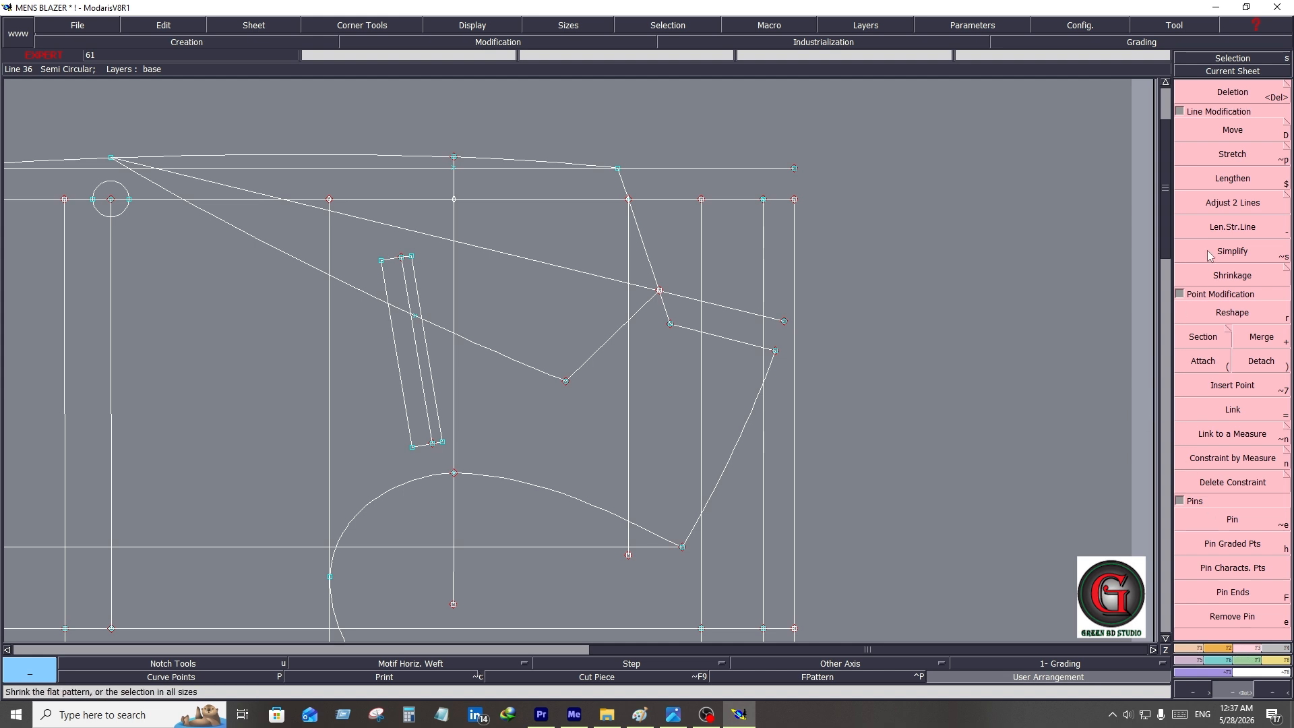
pyautogui.click(1236, 226)
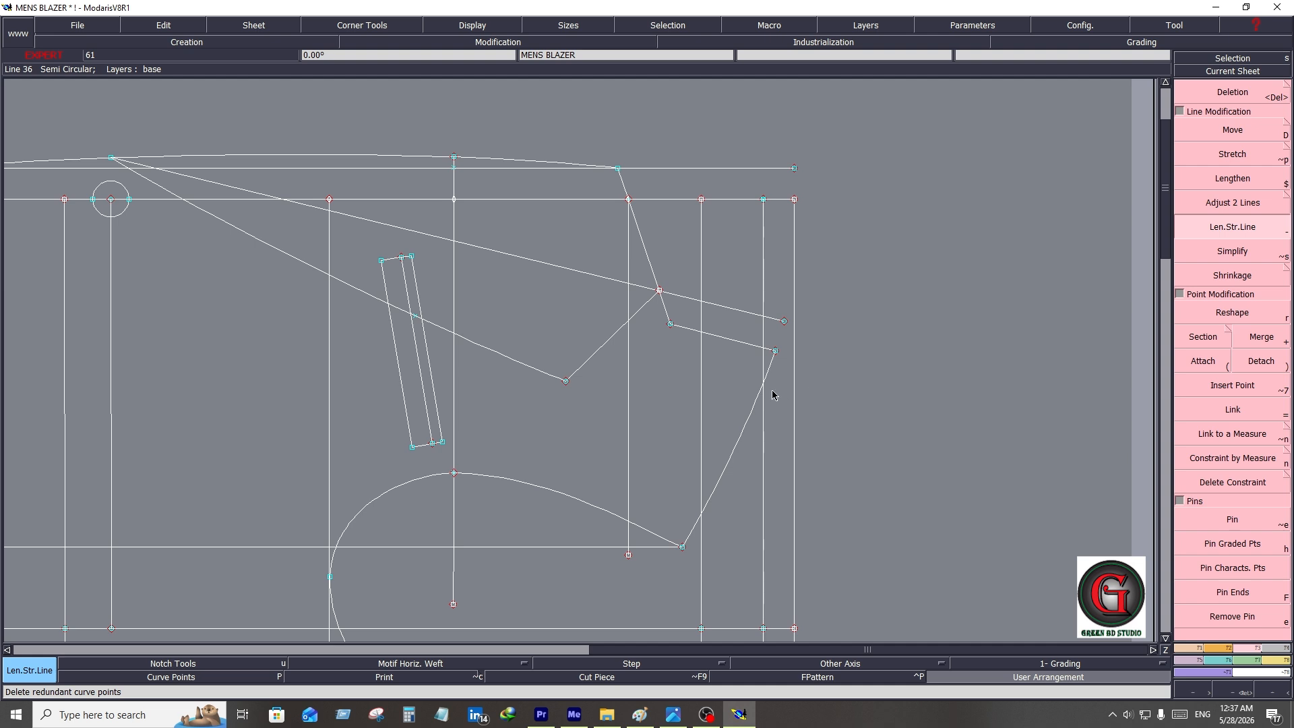
pyautogui.click(775, 352)
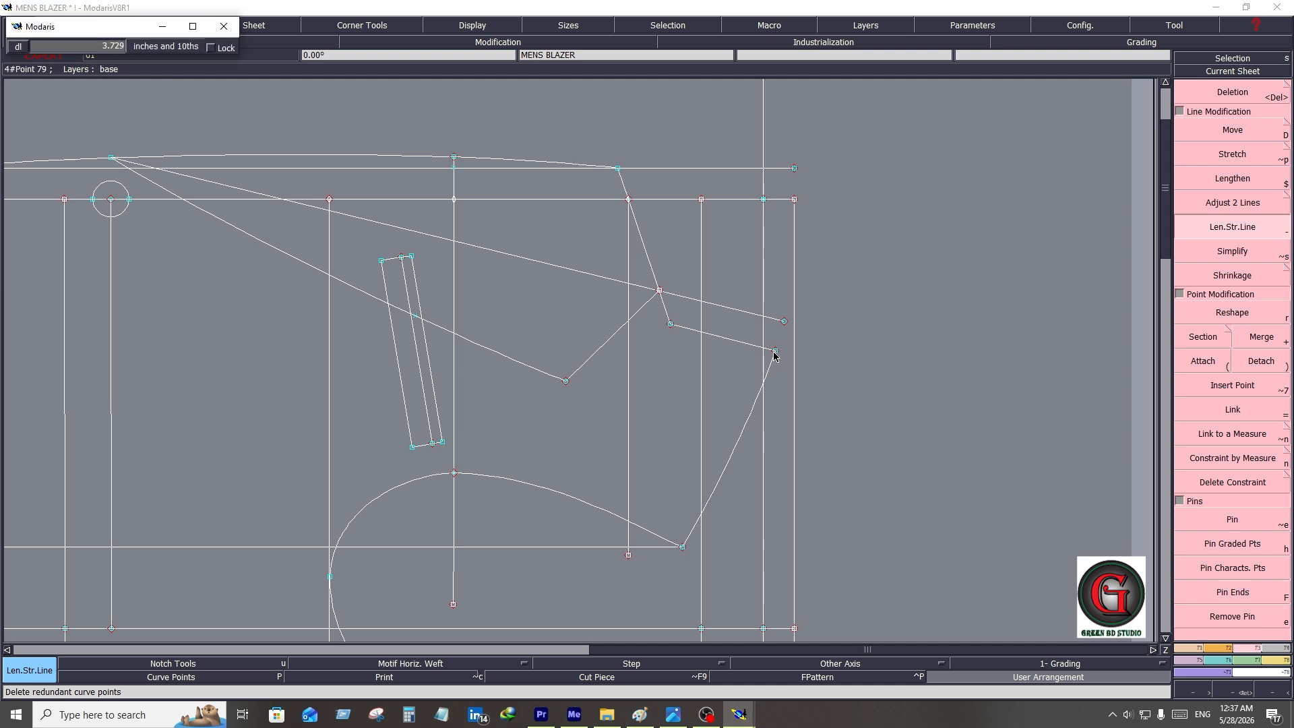
pyautogui.press('Return')
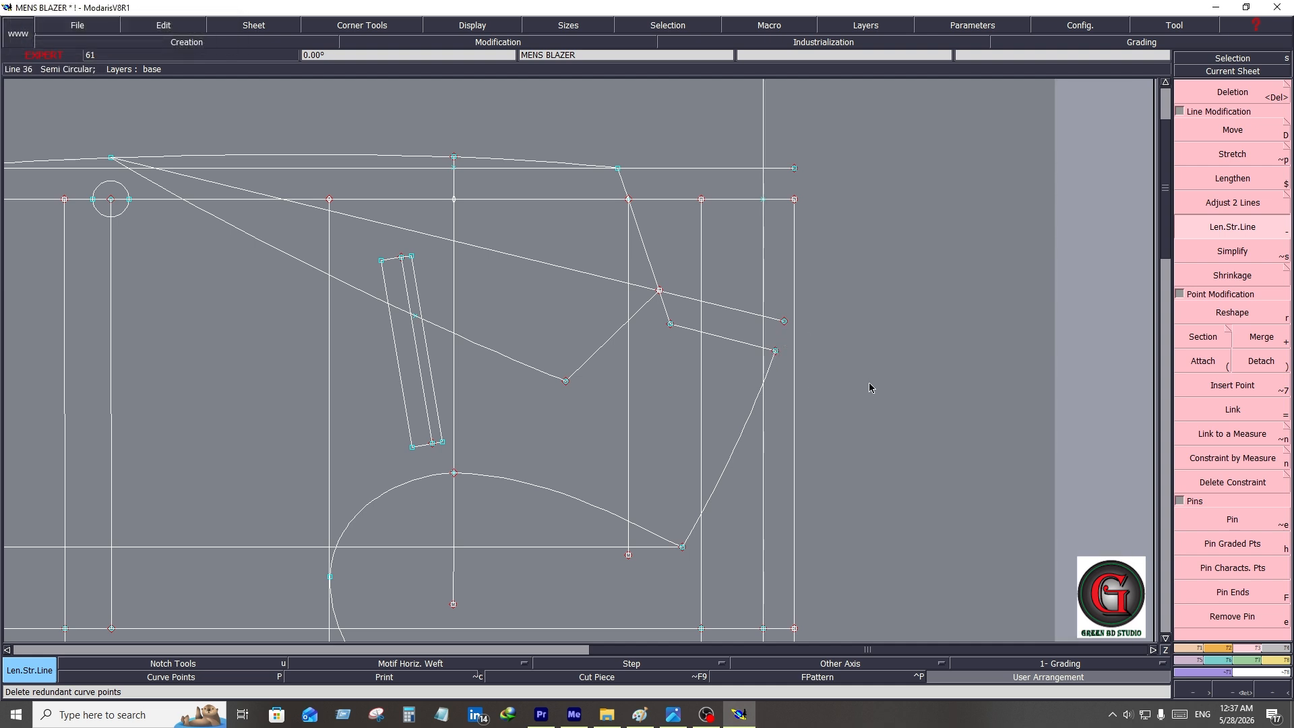
pyautogui.click(760, 420)
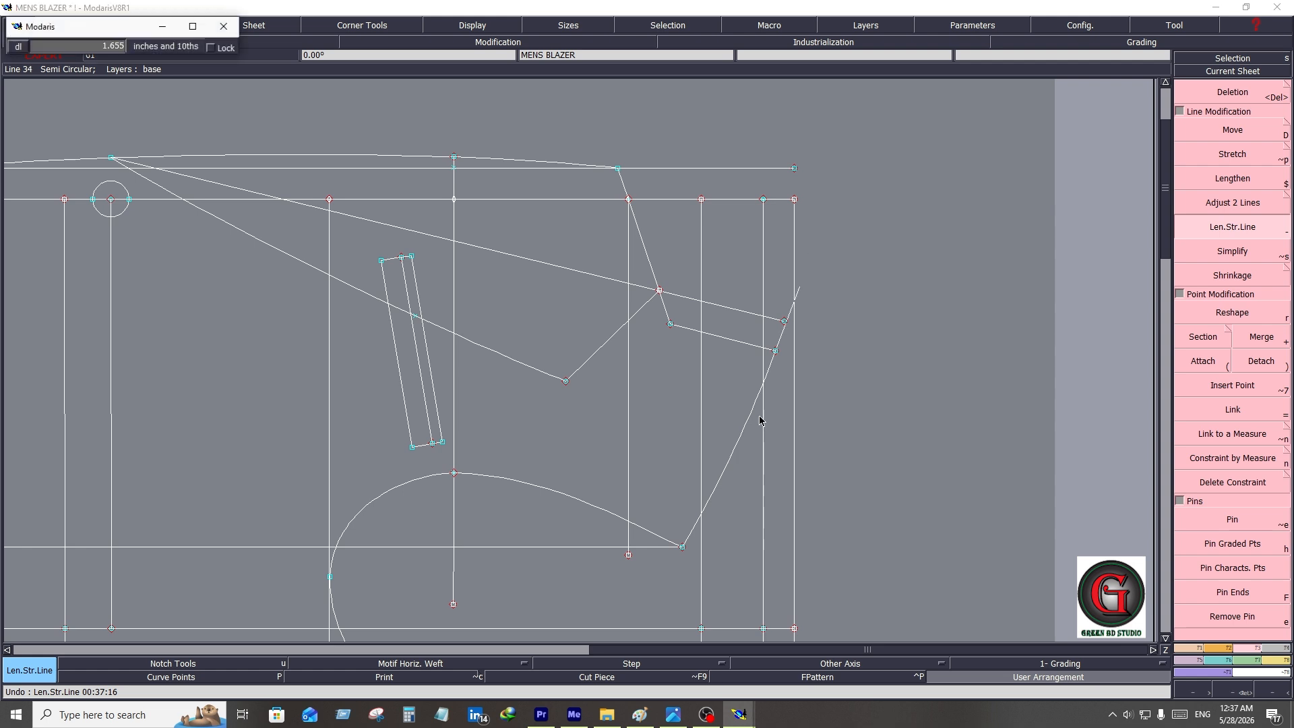
pyautogui.click(777, 384)
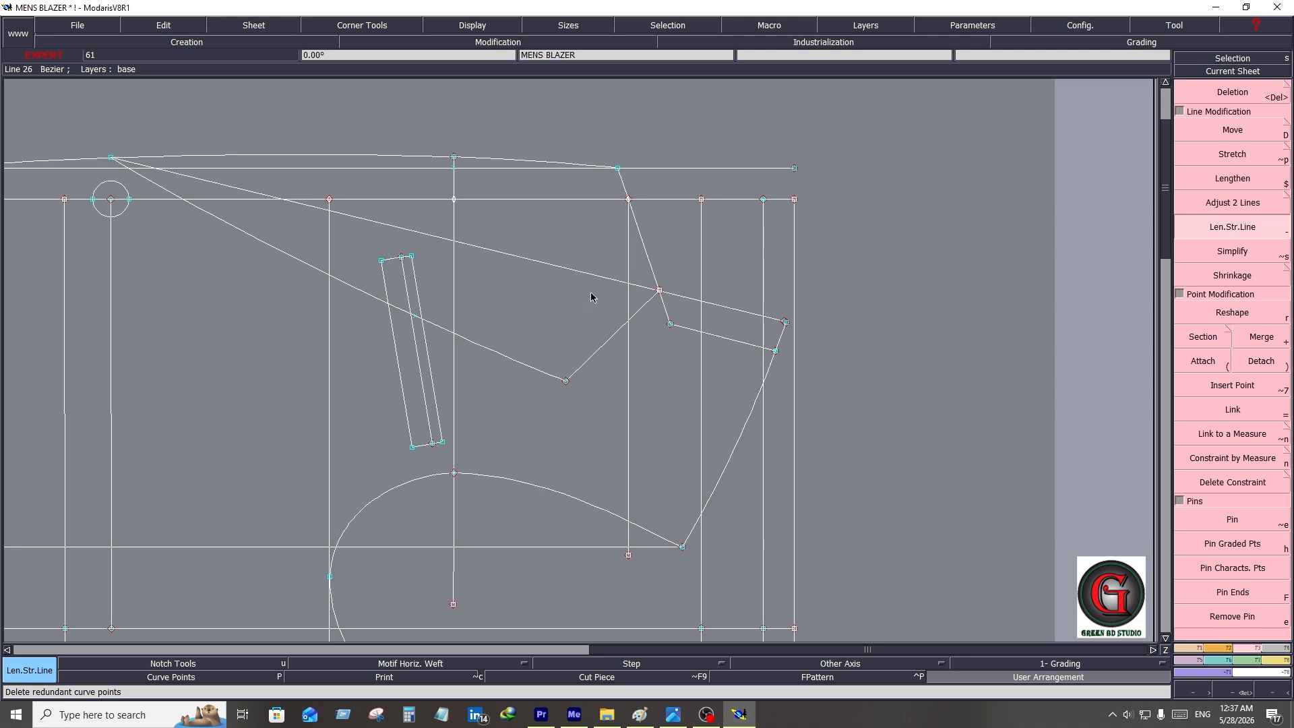
# - Lengthen the lapel roll line by 4.6 inches beyond the front shoulder
pyautogui.click(687, 298)
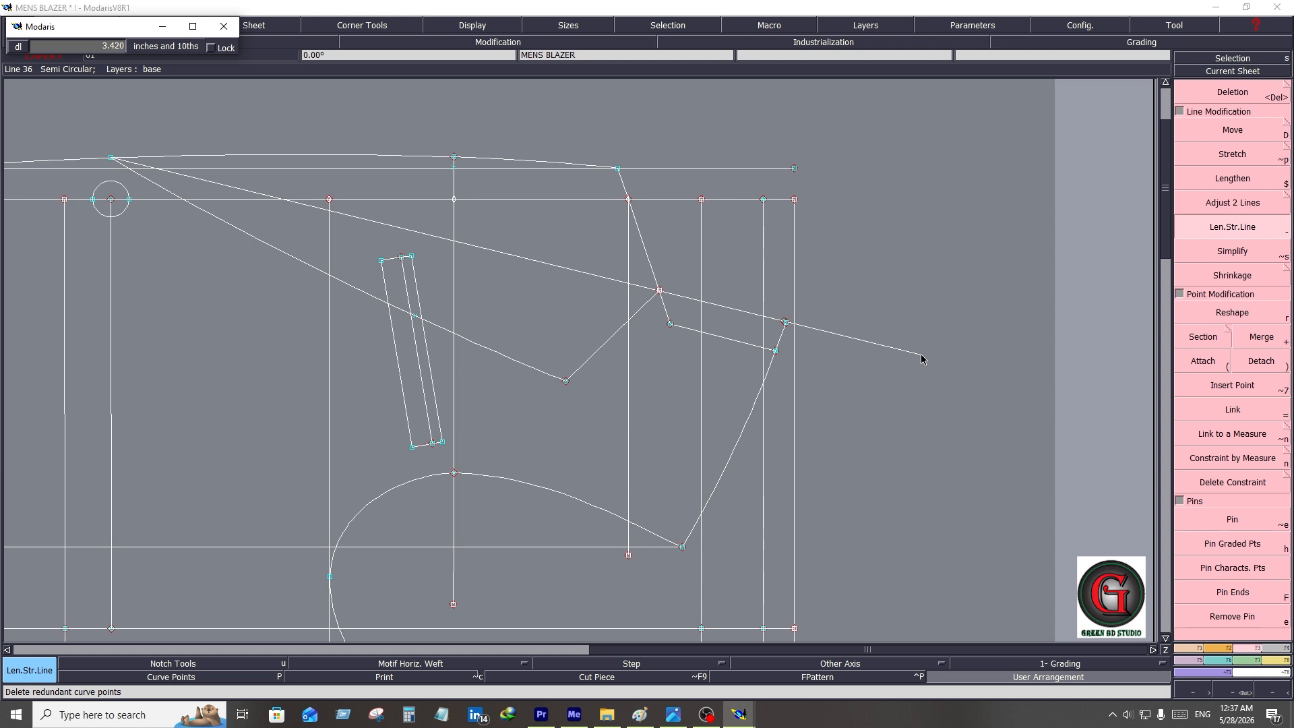
pyautogui.press('Down')
pyautogui.write('4.6')
pyautogui.press('Return')
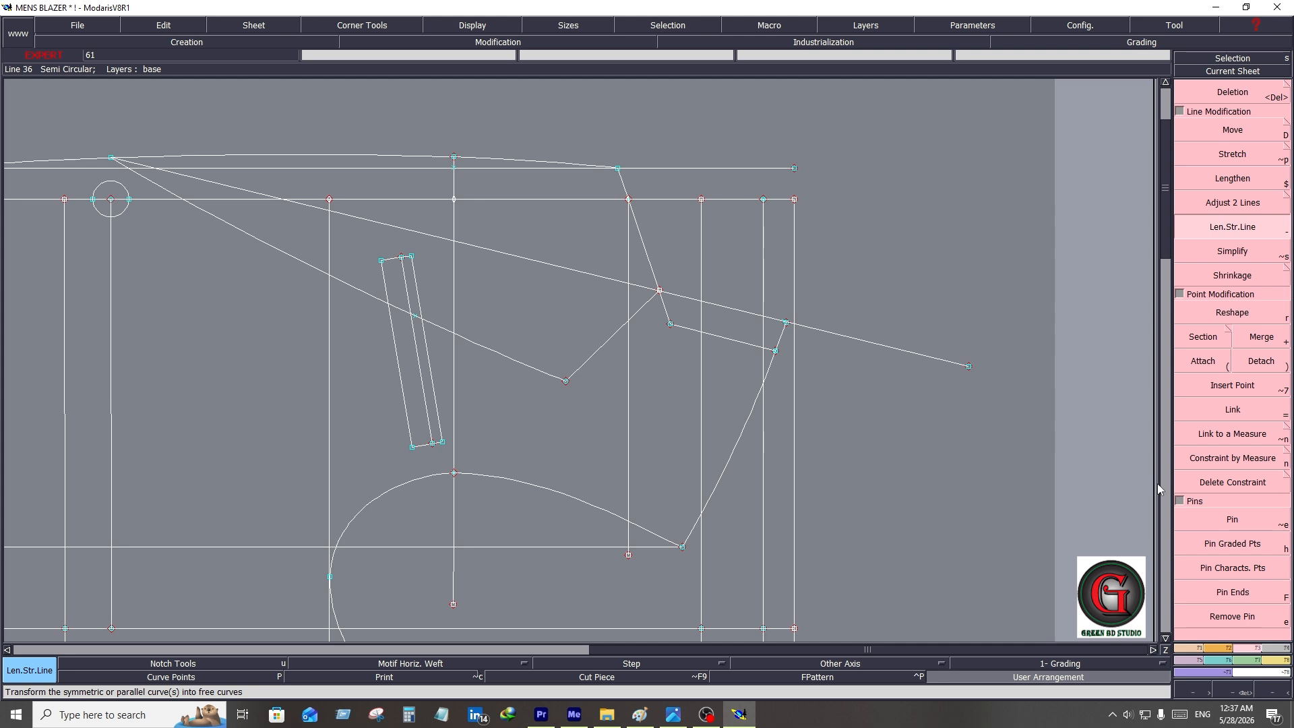
# - Place a developed point on the lapel's upper edge, at a curve length of -1.125 inches from the lapel tip
pyautogui.click(1185, 648)
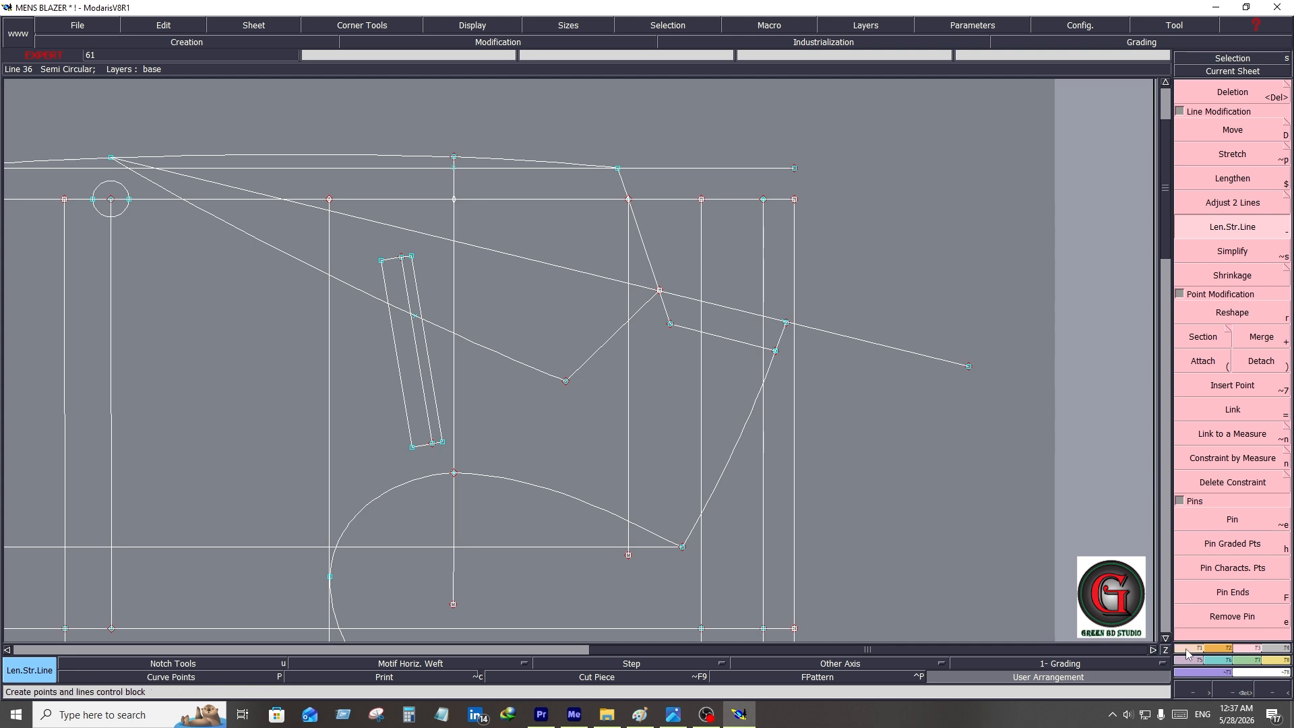
pyautogui.click(1222, 135)
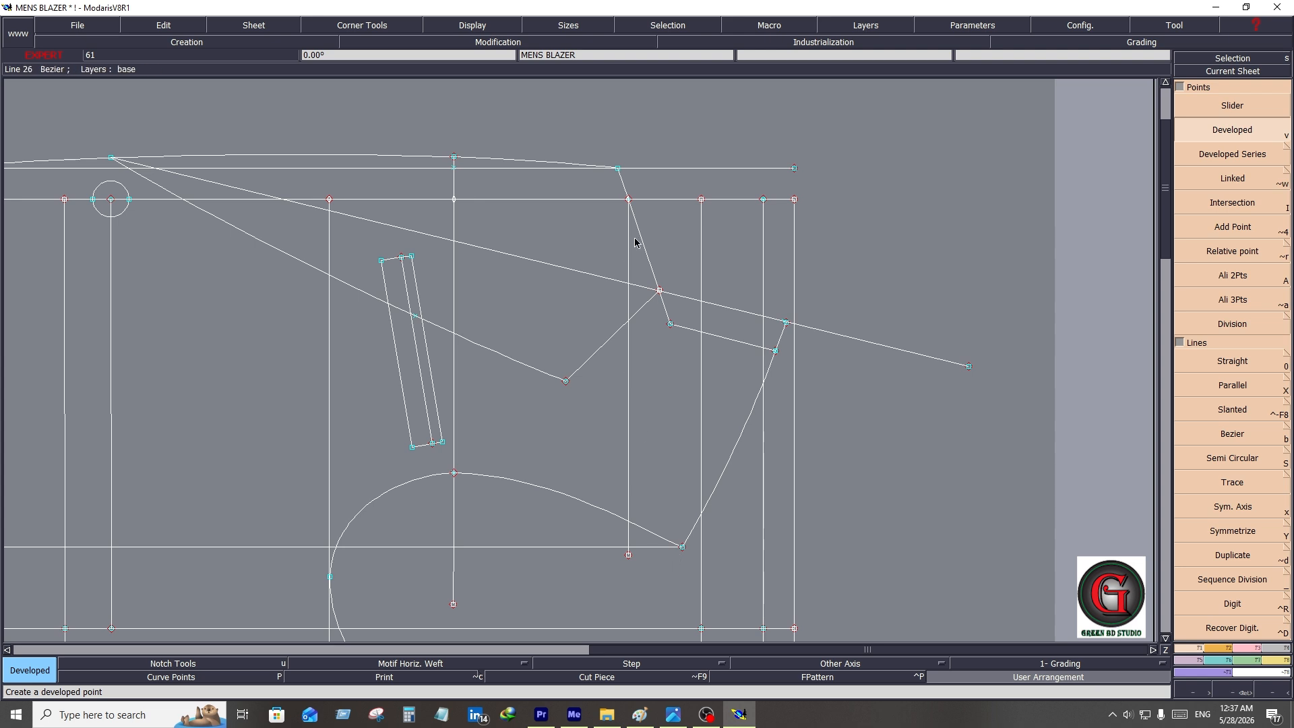
pyautogui.click(568, 380)
pyautogui.write('-0.75')
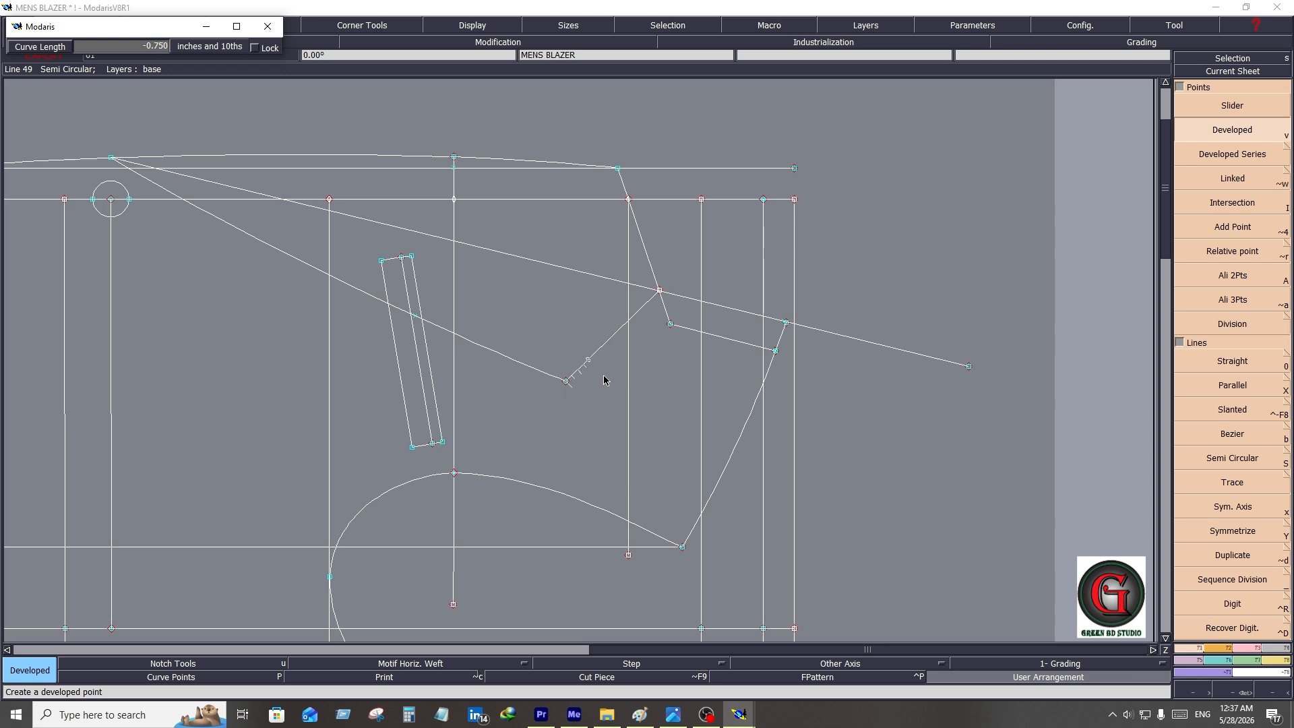
pyautogui.press('Return')
pyautogui.write('-1.125')
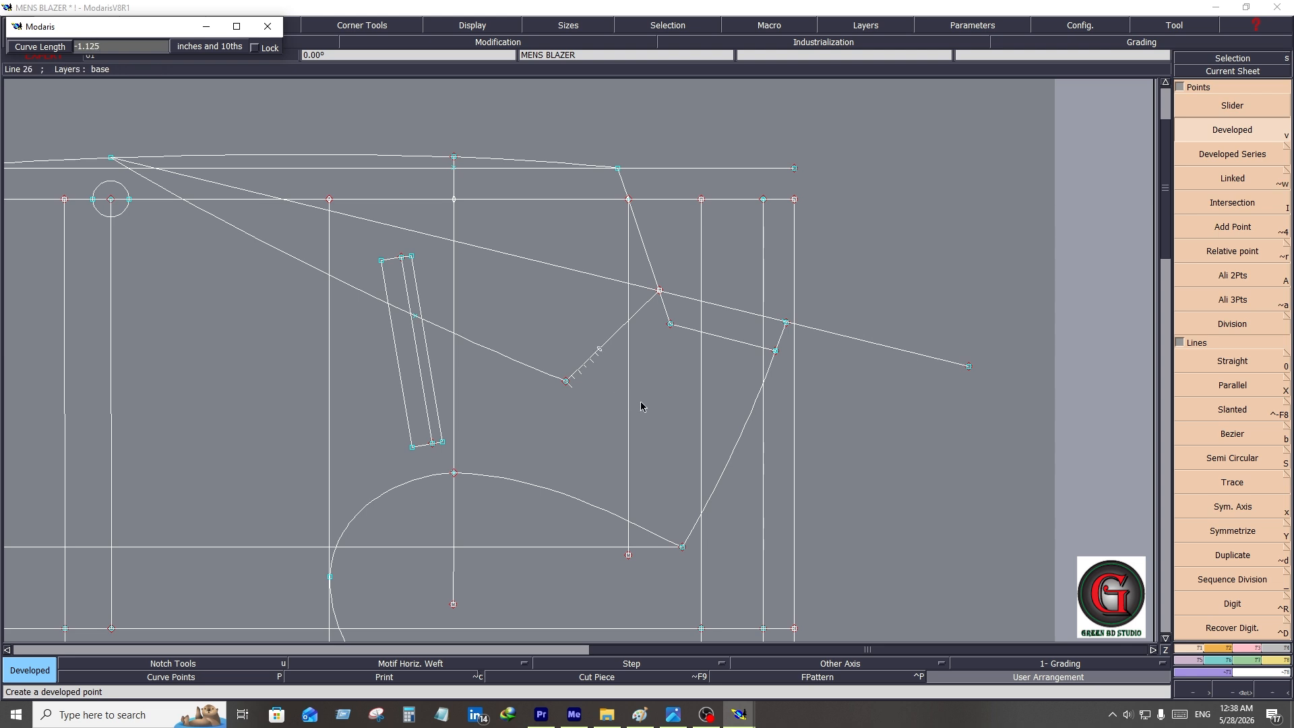
pyautogui.press('Return')
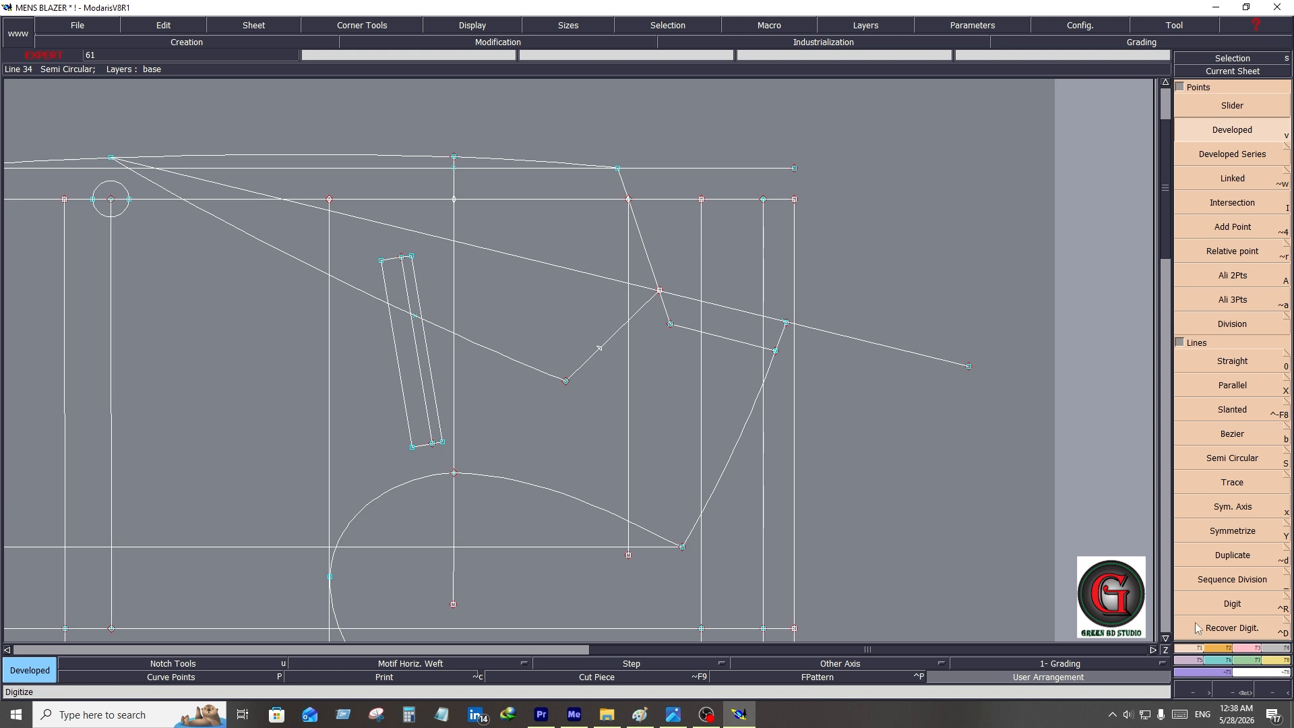
# - Create a parallel of the slanted front neckline through the developed point, and lengthen it past the lapel's upper edge towards the armhole
pyautogui.click(1232, 385)
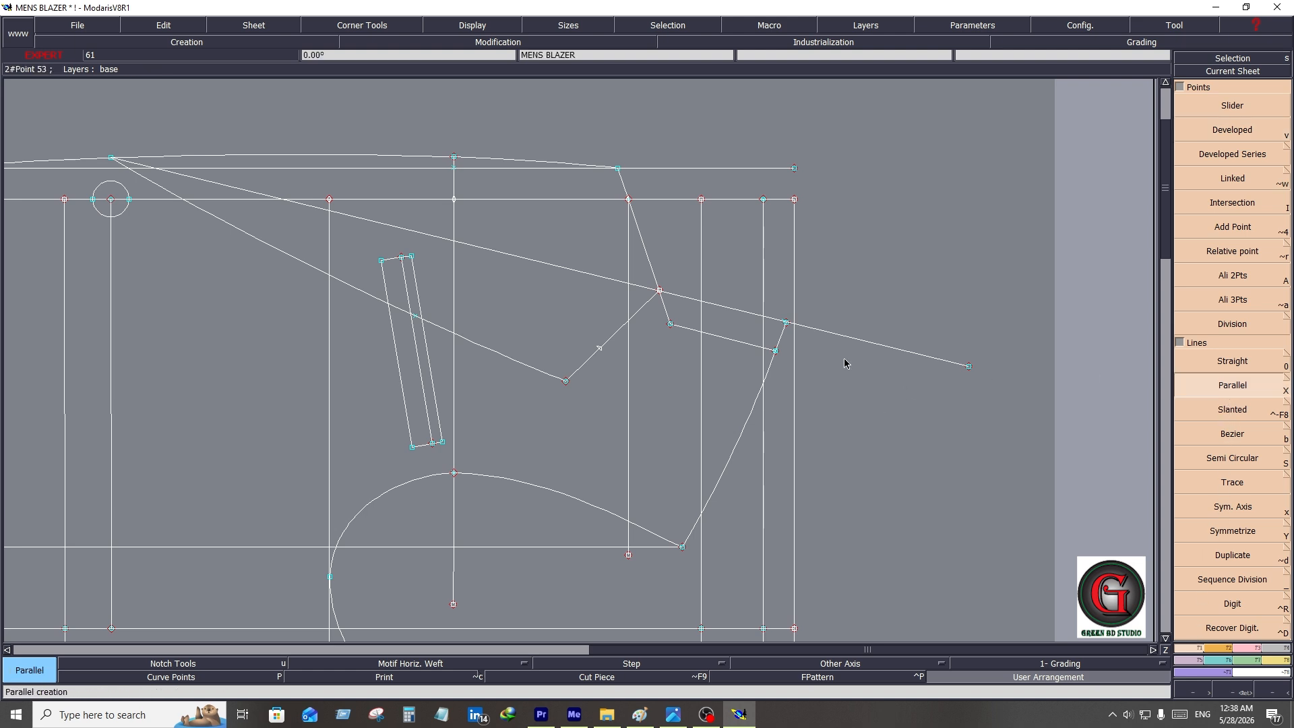
pyautogui.click(651, 269)
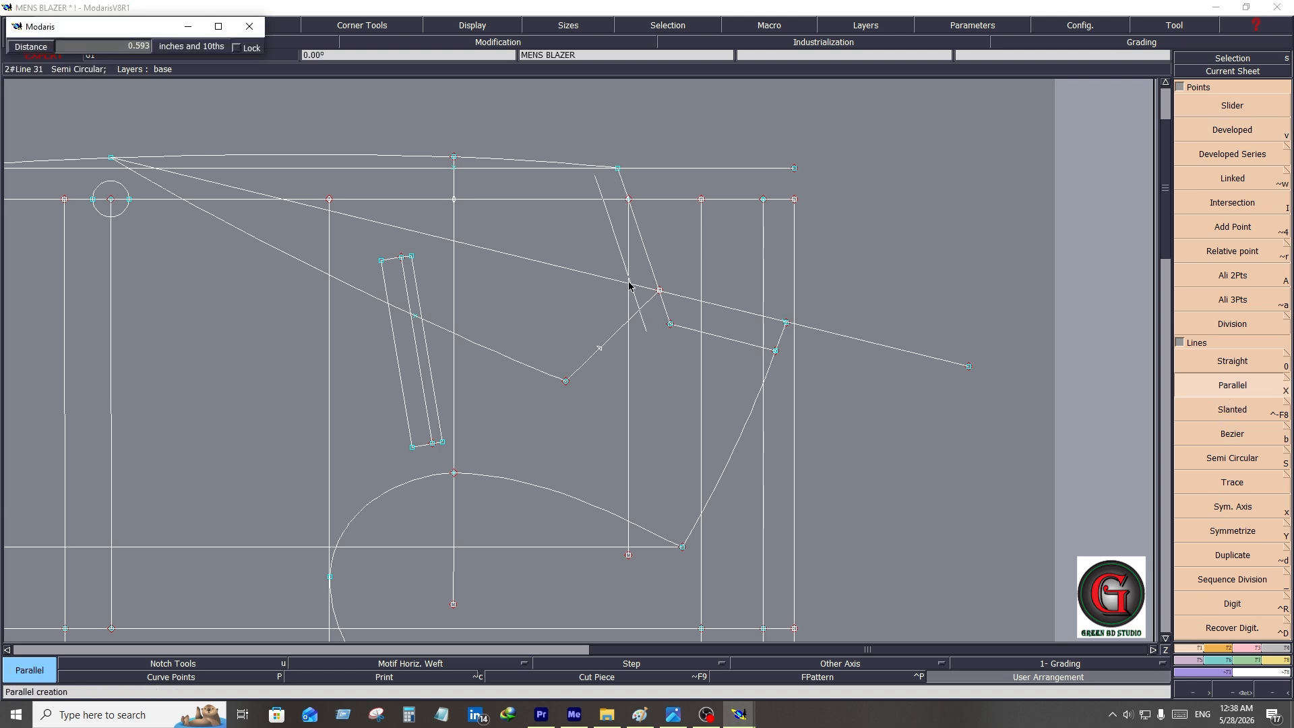
pyautogui.click(603, 315)
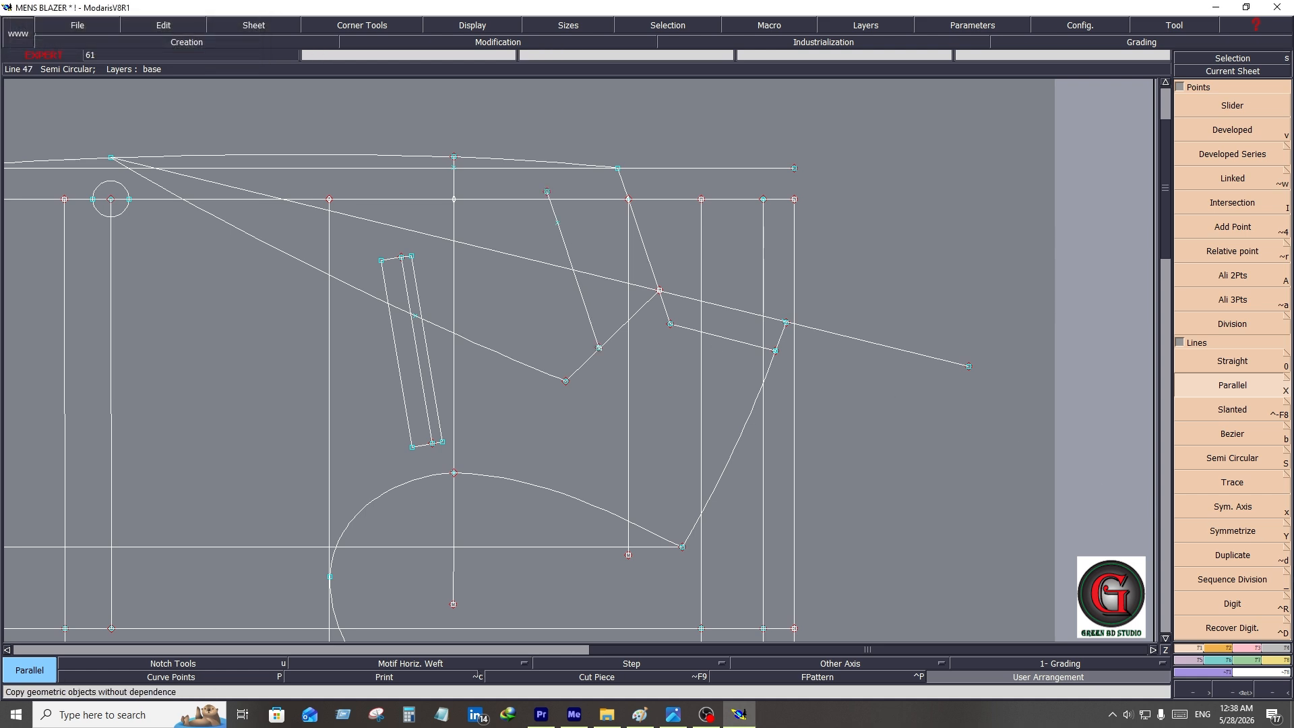
pyautogui.click(1245, 649)
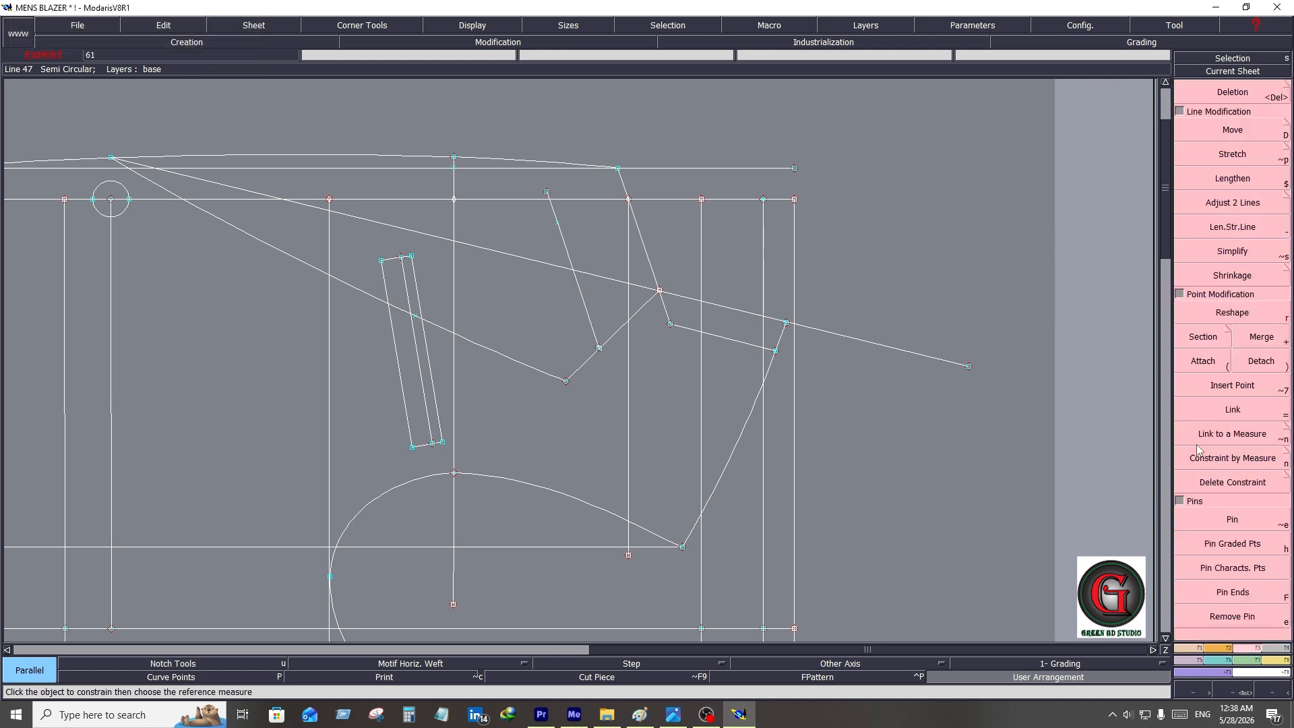
pyautogui.click(1224, 230)
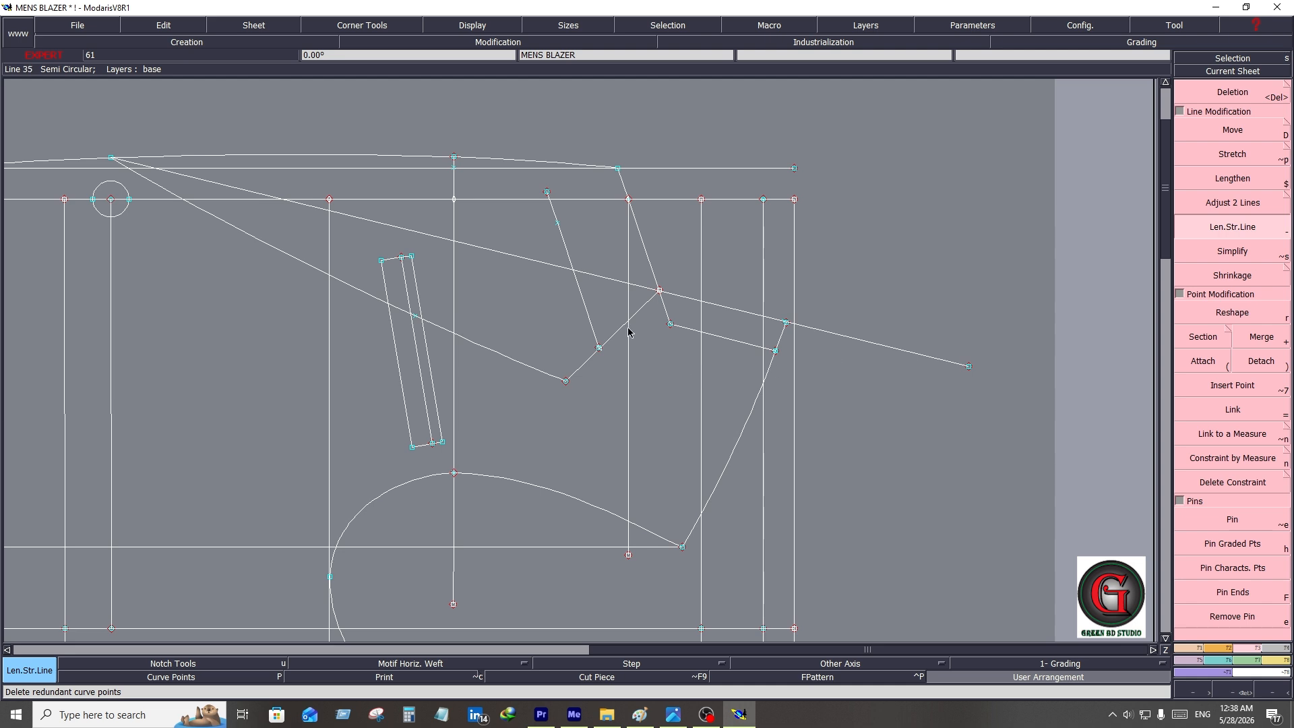
pyautogui.click(600, 347)
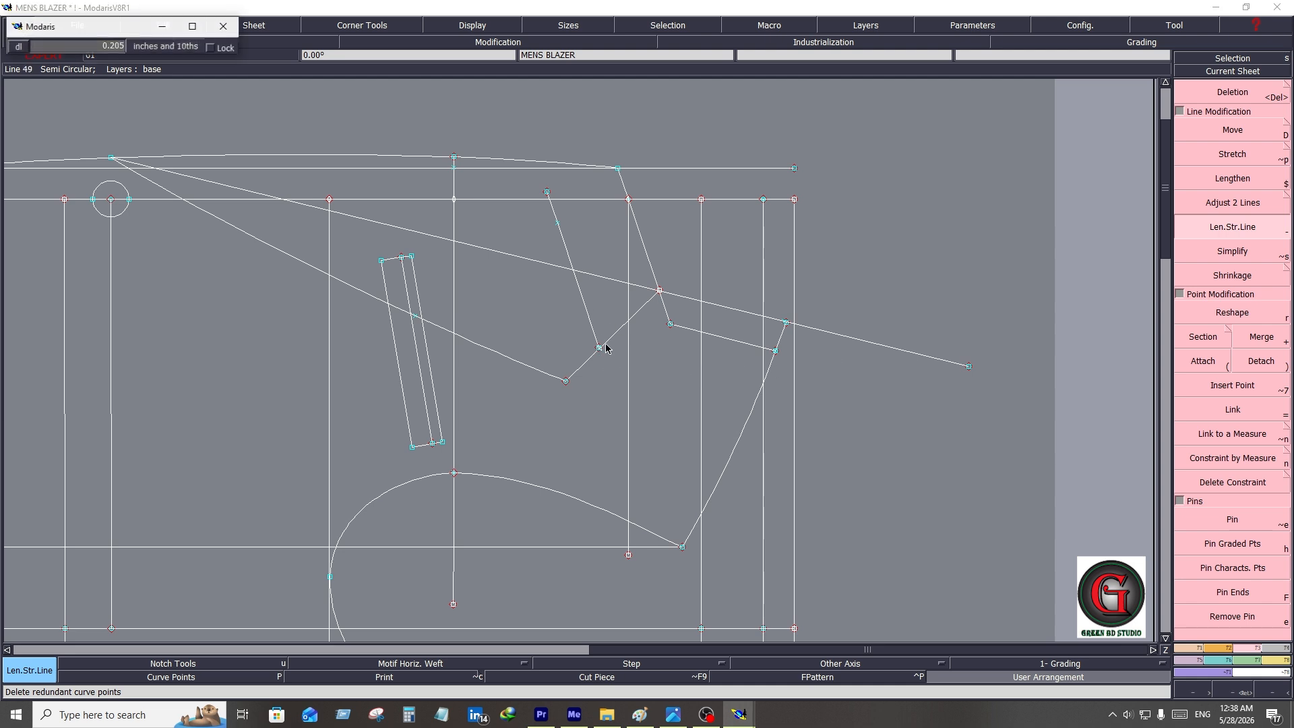
pyautogui.click(646, 446)
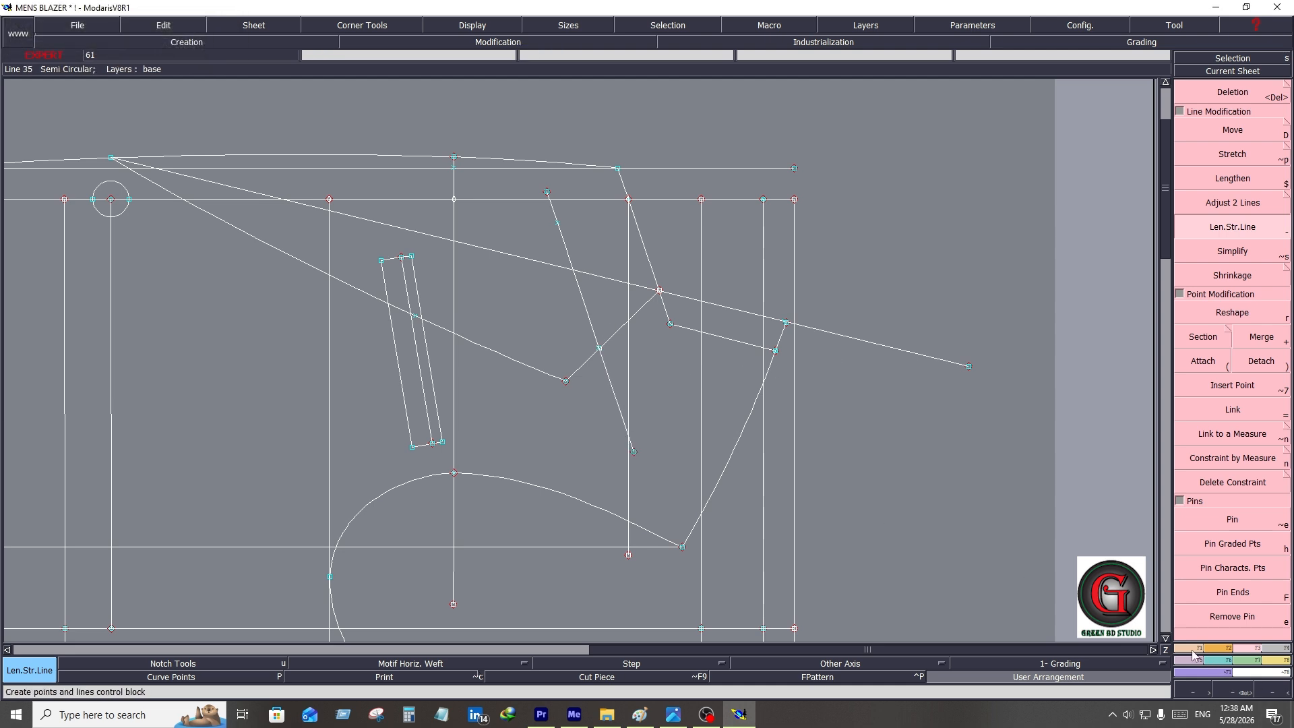
# - Place a developed point on the extended parallel line, at a curve length of -1.125 inches from the lapel's upper edge
pyautogui.click(1220, 648)
pyautogui.click(1232, 130)
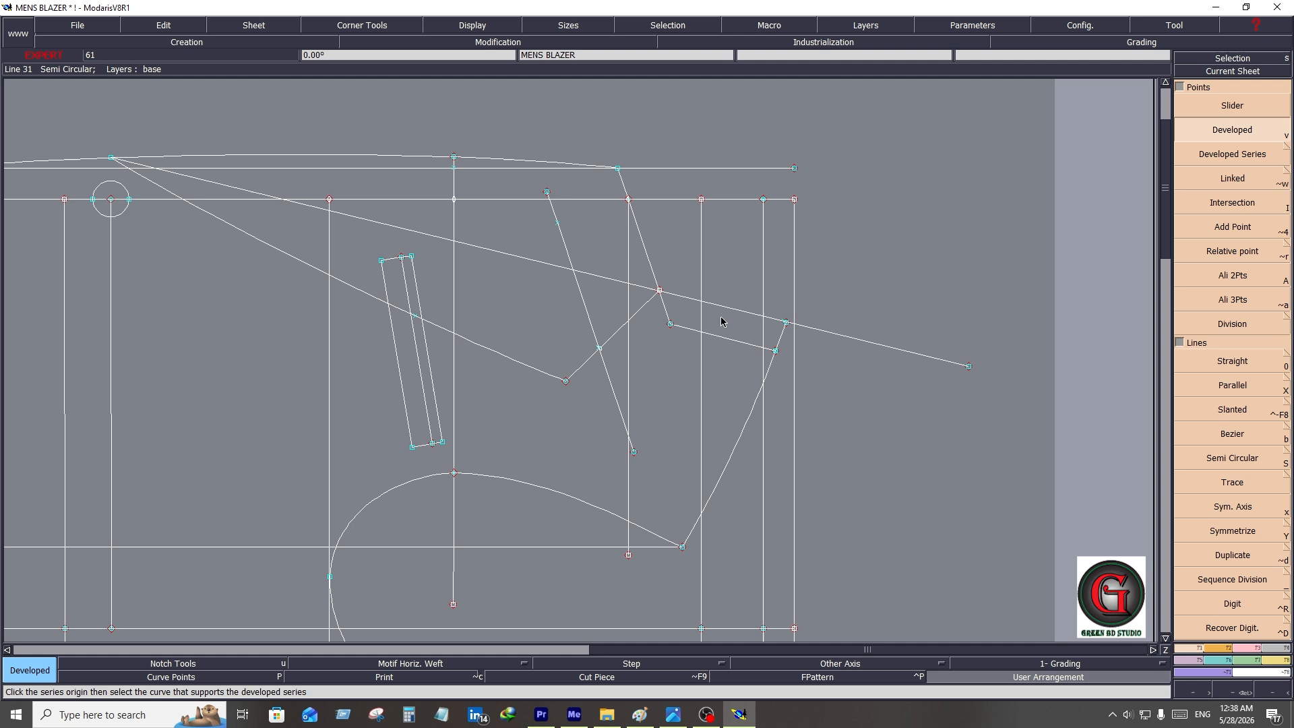
pyautogui.click(598, 347)
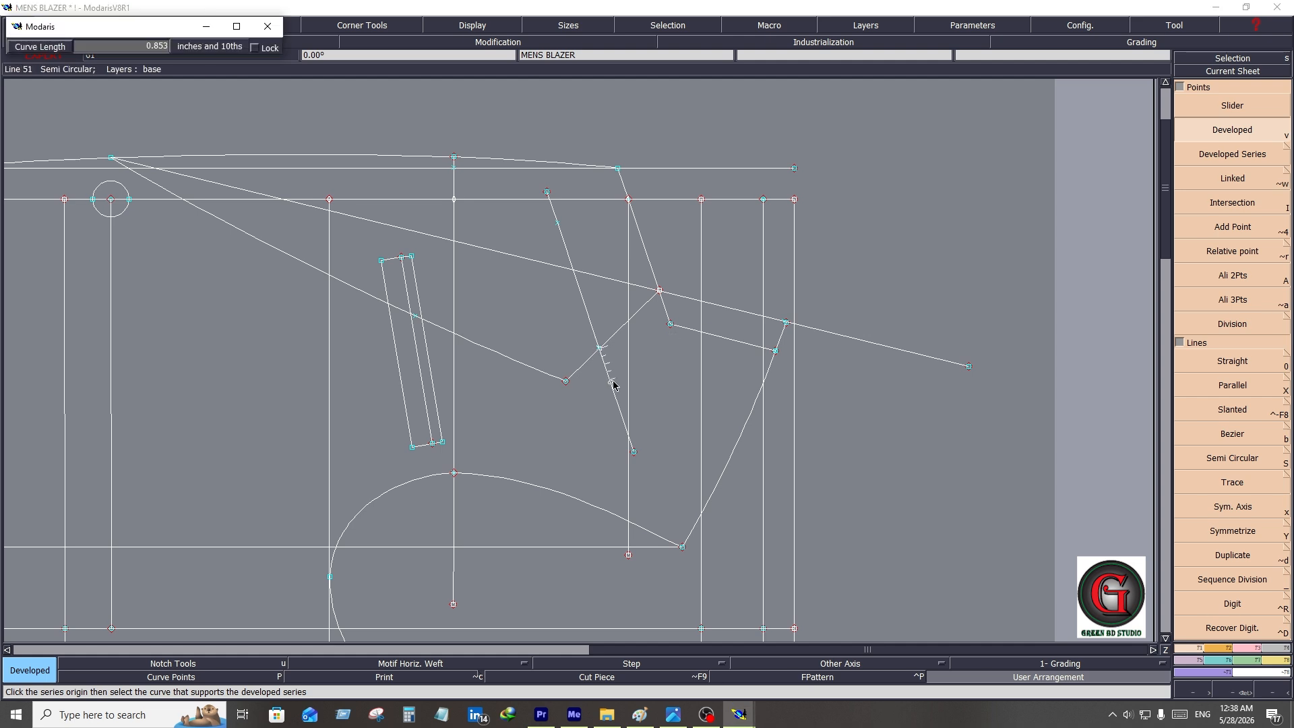
pyautogui.write('-1.1251')
pyautogui.press('Return')
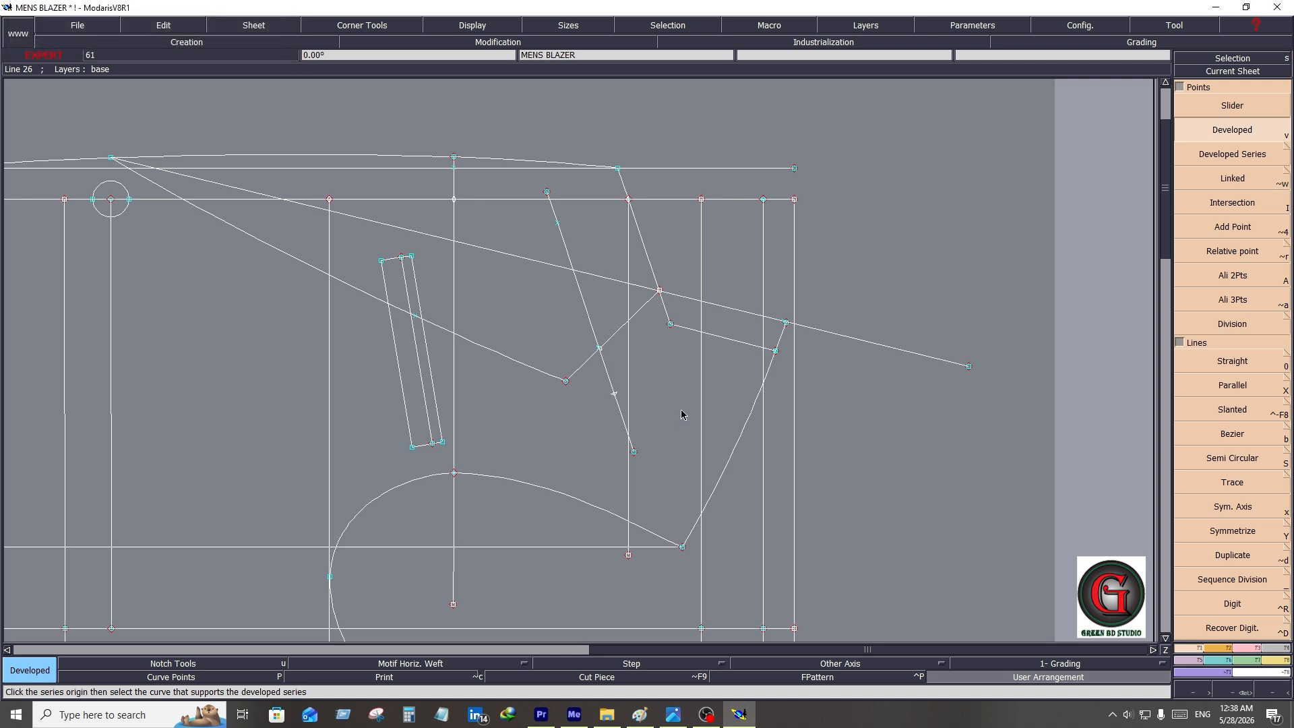
# - Insert the developed point into the parallel line, section the line there, and delete the excess piece on the armhole side
pyautogui.press('Escape')
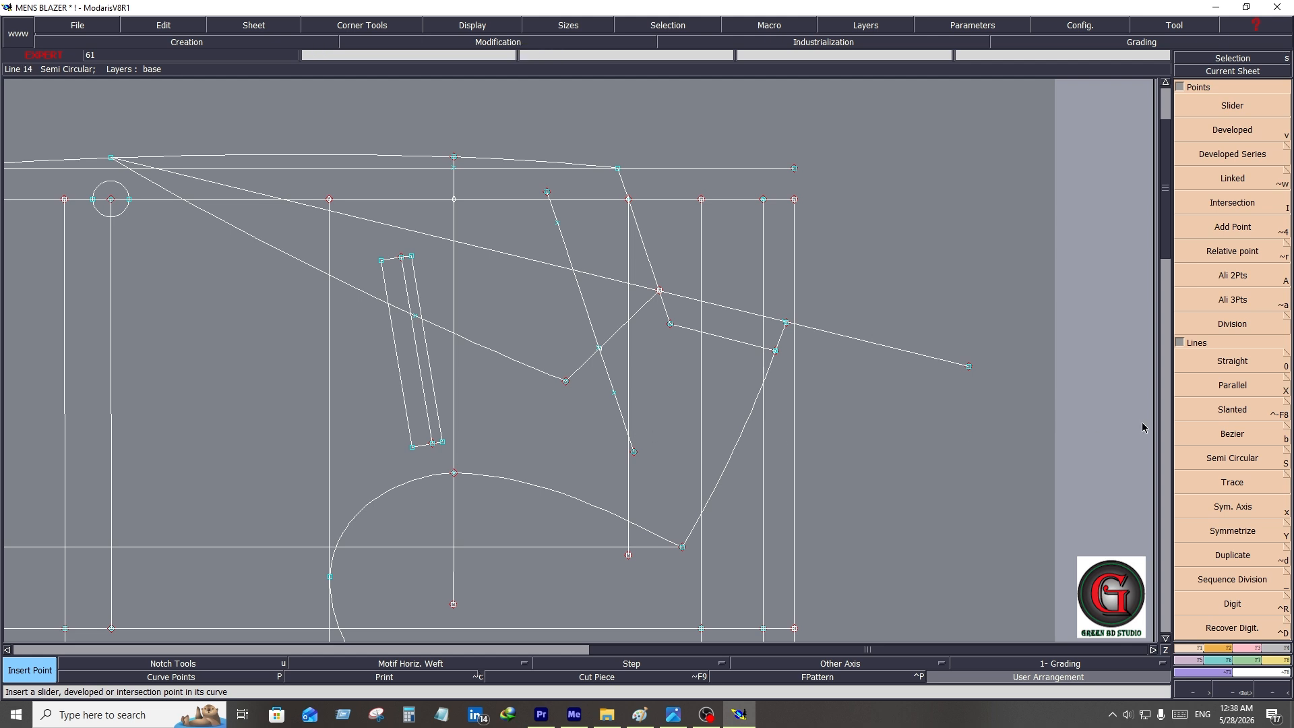
pyautogui.click(1250, 648)
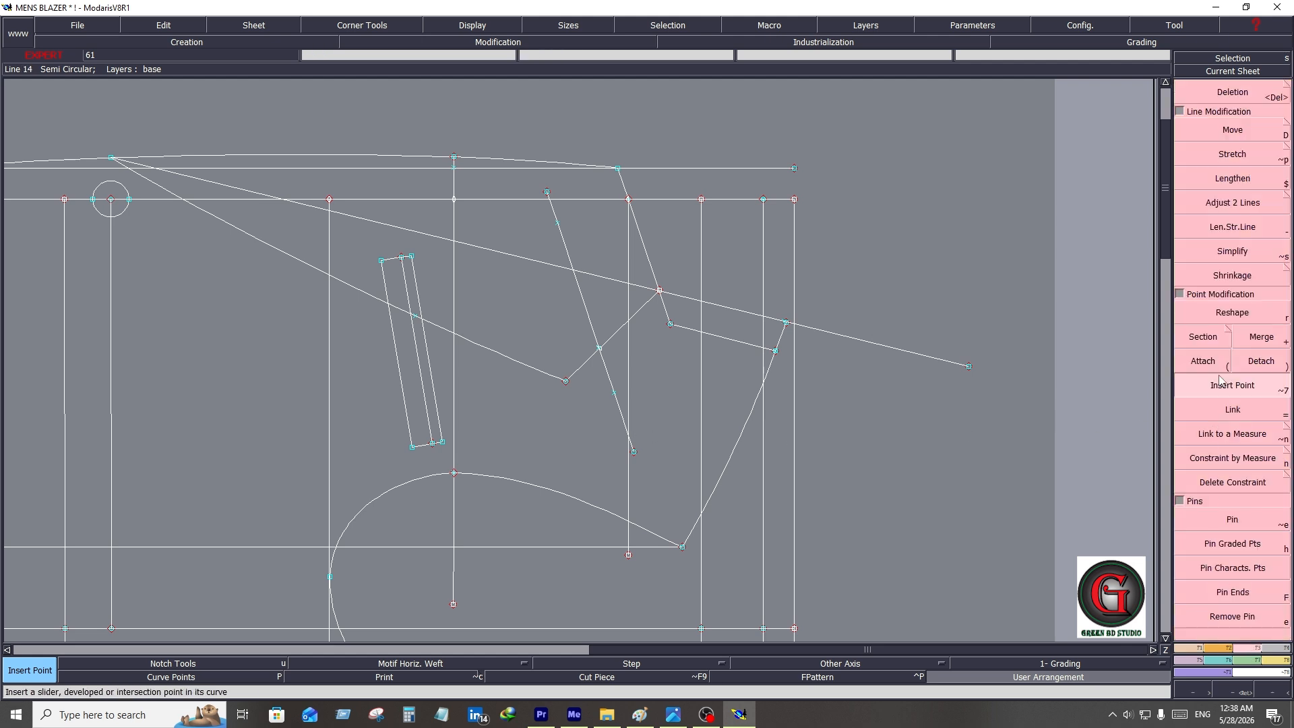
pyautogui.click(1202, 339)
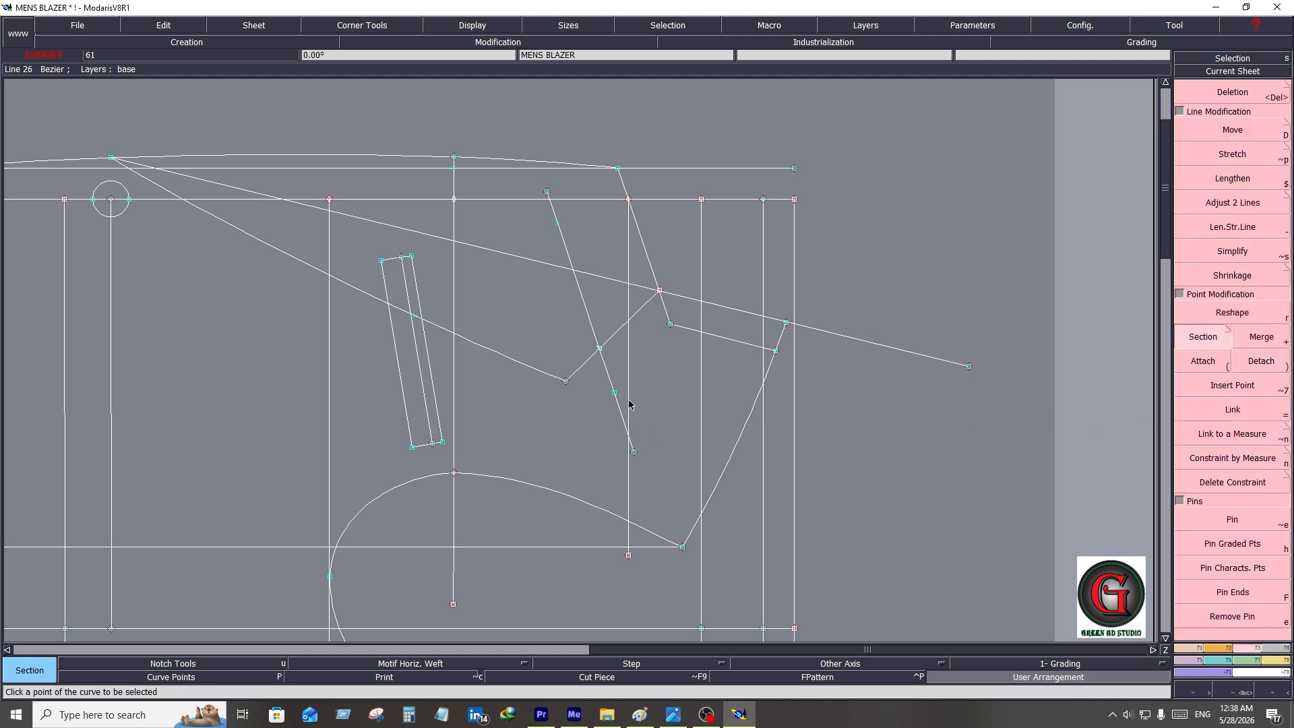
pyautogui.press('Delete')
pyautogui.click(620, 419)
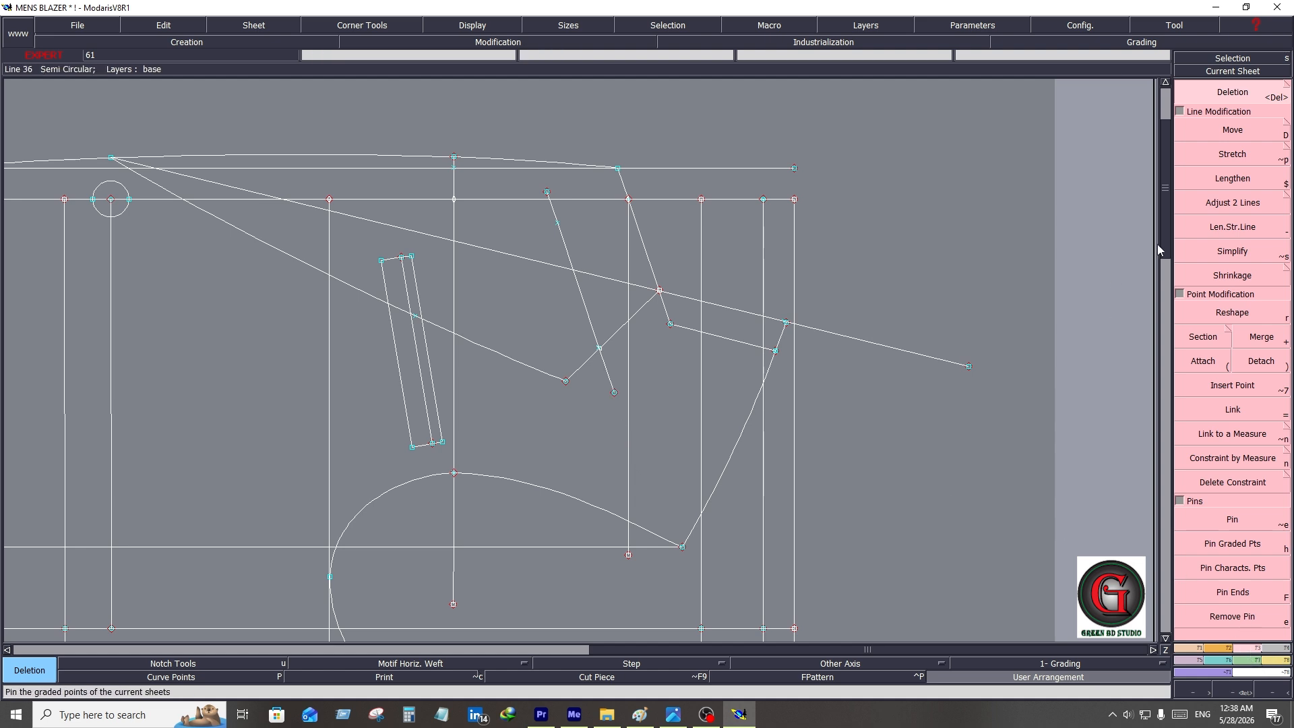
# - Trim the parallel line to the lapel's upper edge with Adjust 2 Lines, removing the part inside the lapel
pyautogui.click(1232, 203)
pyautogui.click(605, 365)
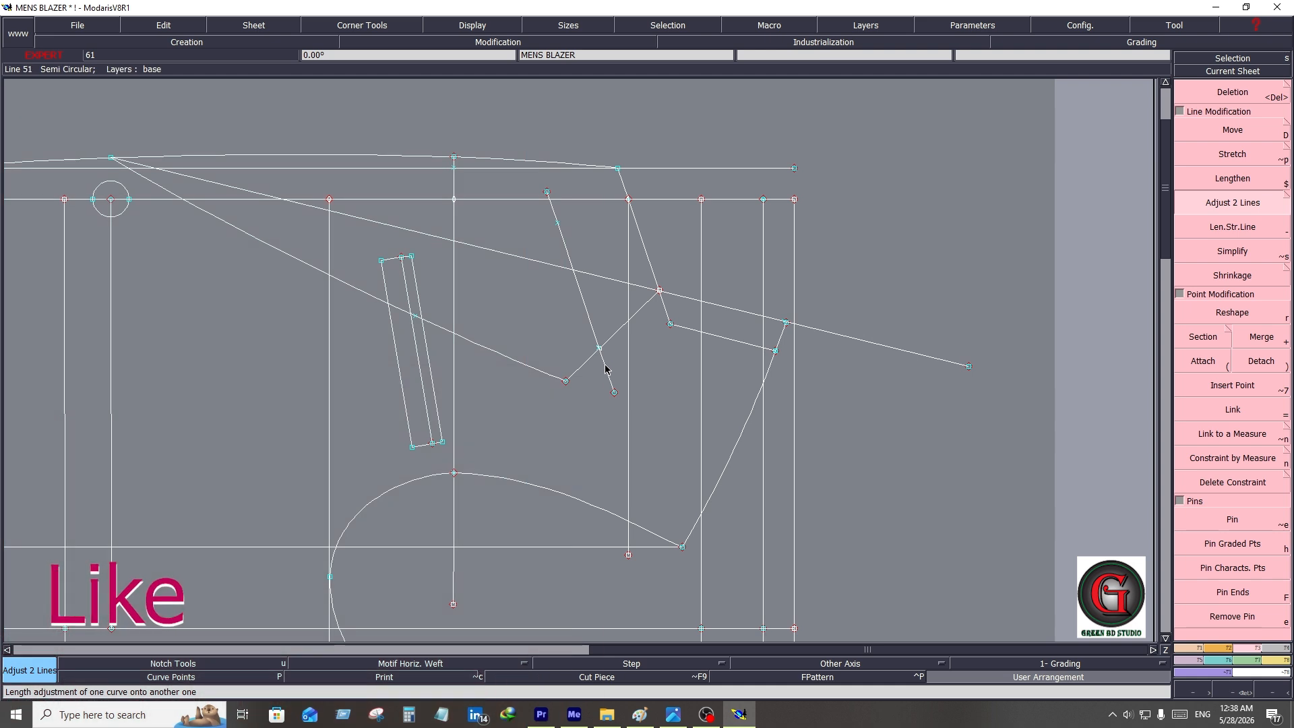
pyautogui.click(612, 336)
pyautogui.press('Return')
pyautogui.moveTo(572, 316); pyautogui.dragTo(618, 382)
pyautogui.press('Delete')
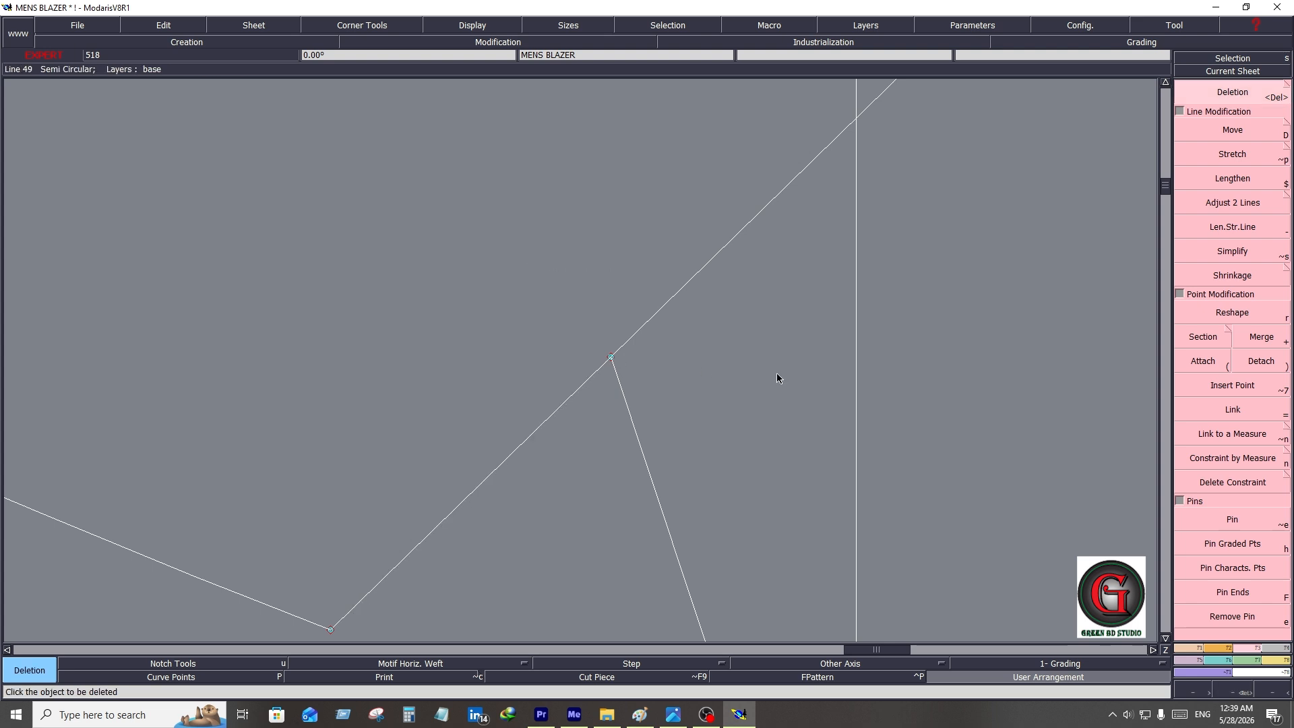
# - Create a symmetry axis along the lapel roll line and symmetrize the short notch line across it
pyautogui.press('Home')
pyautogui.press('Return')
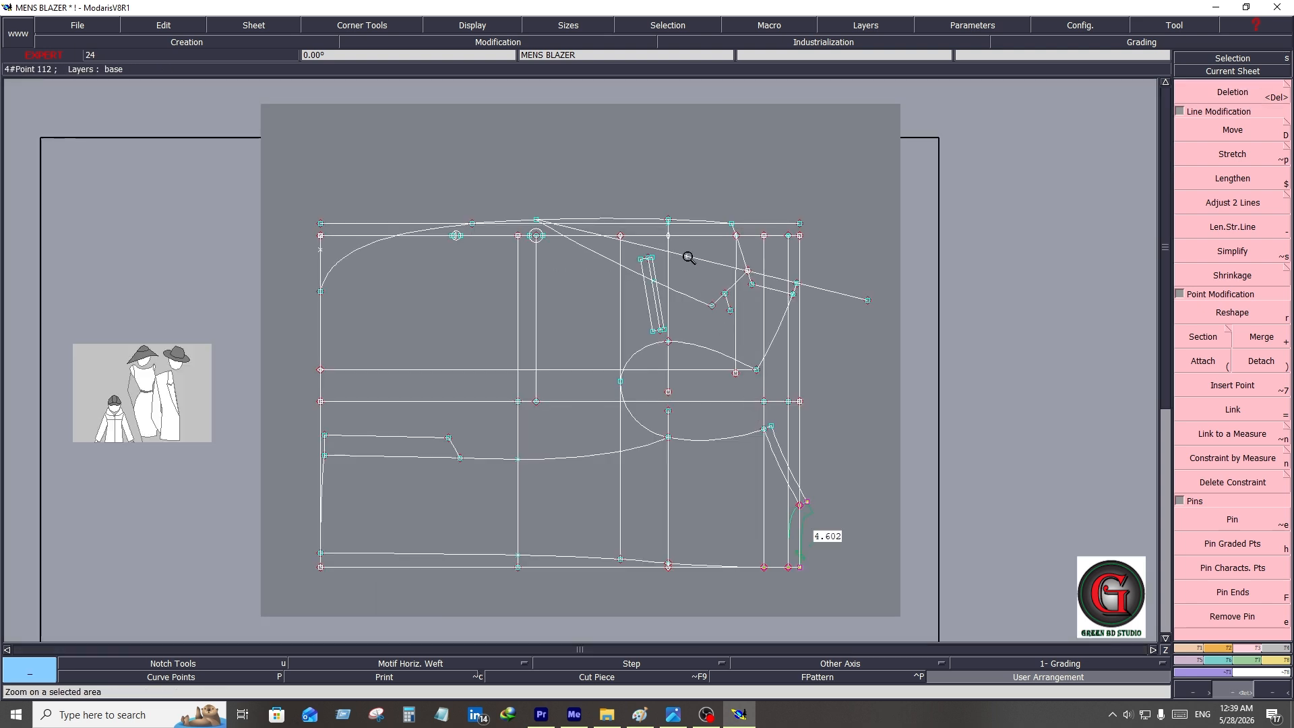
pyautogui.click(635, 200)
pyautogui.click(826, 401)
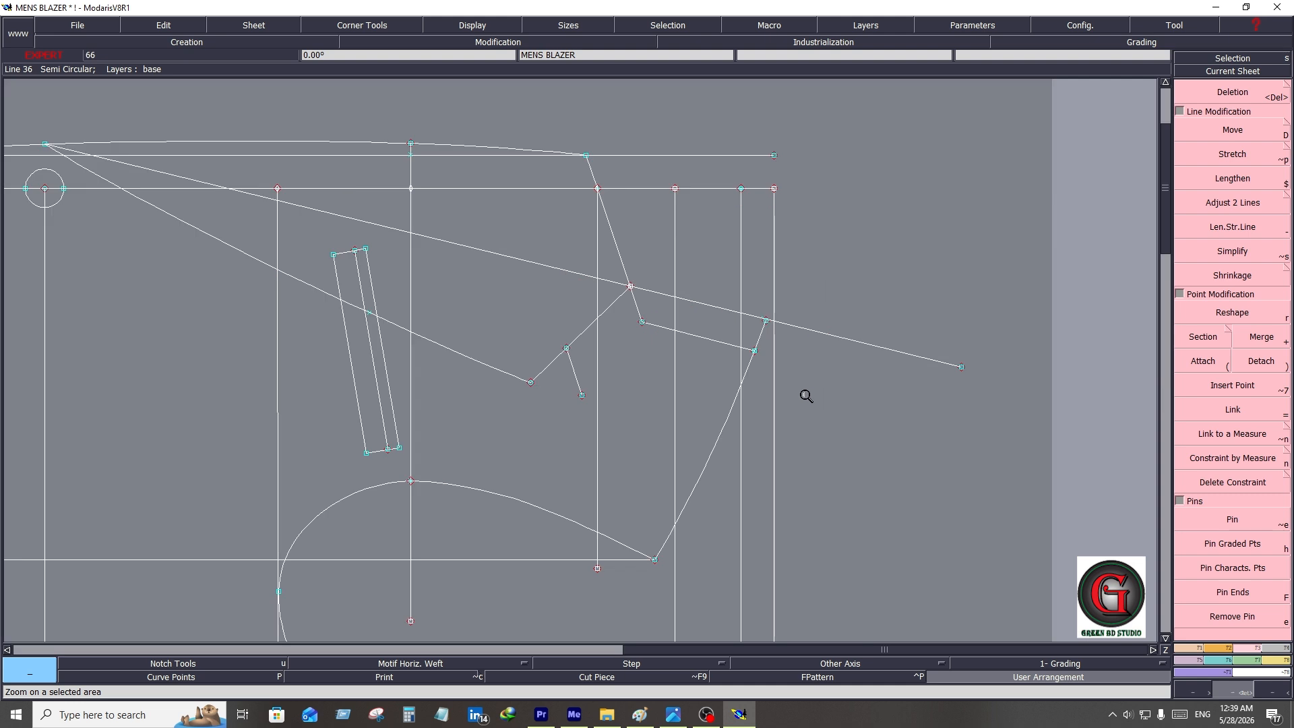
pyautogui.click(1198, 654)
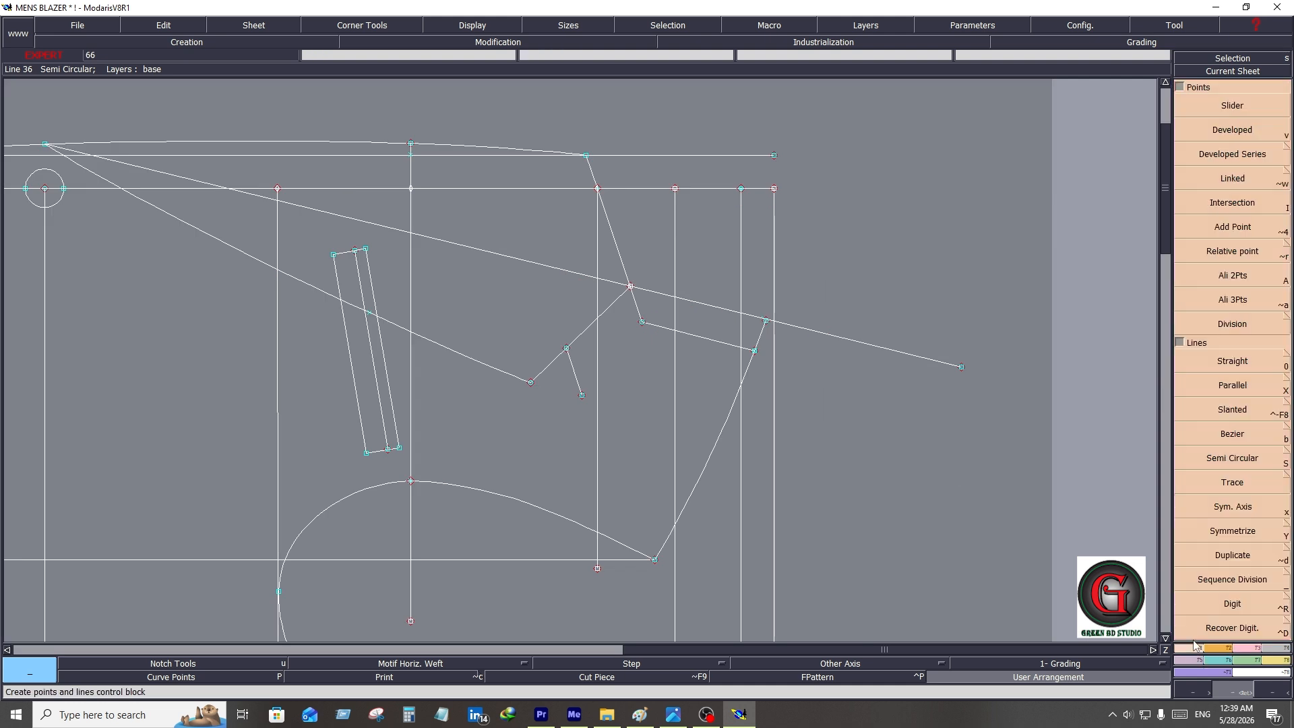
pyautogui.click(1228, 508)
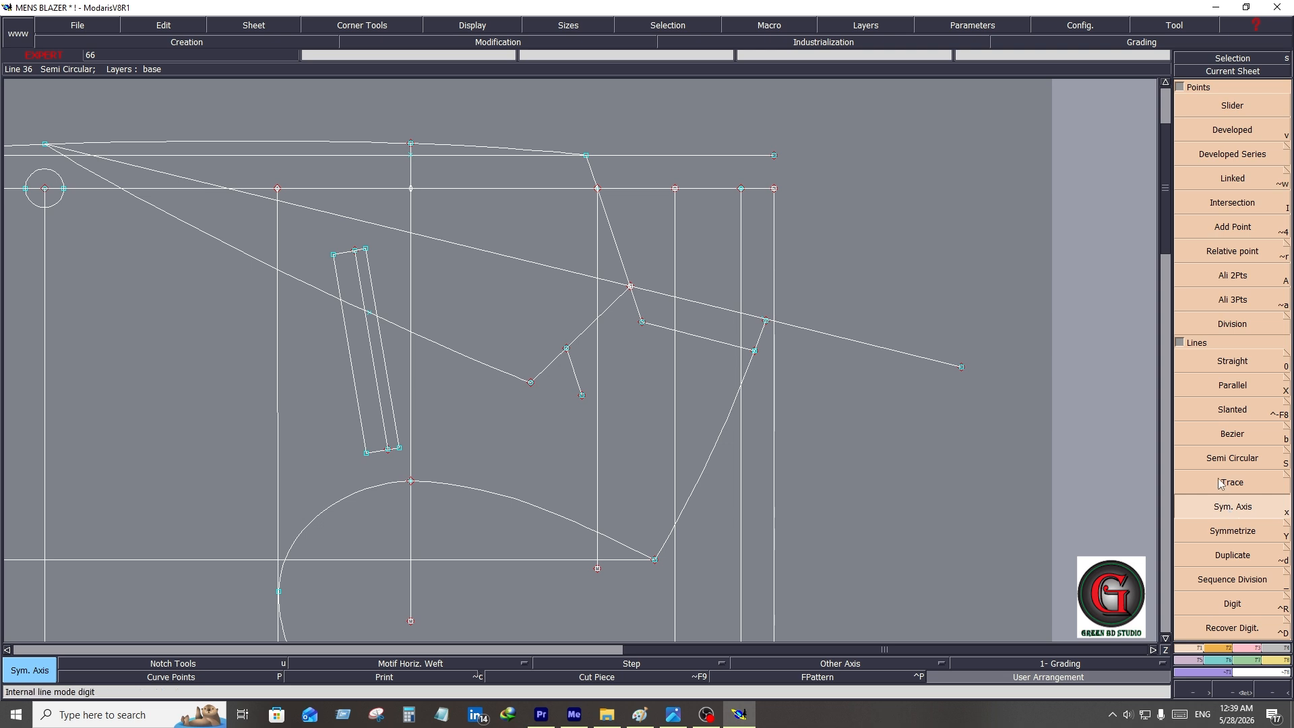
pyautogui.click(492, 255)
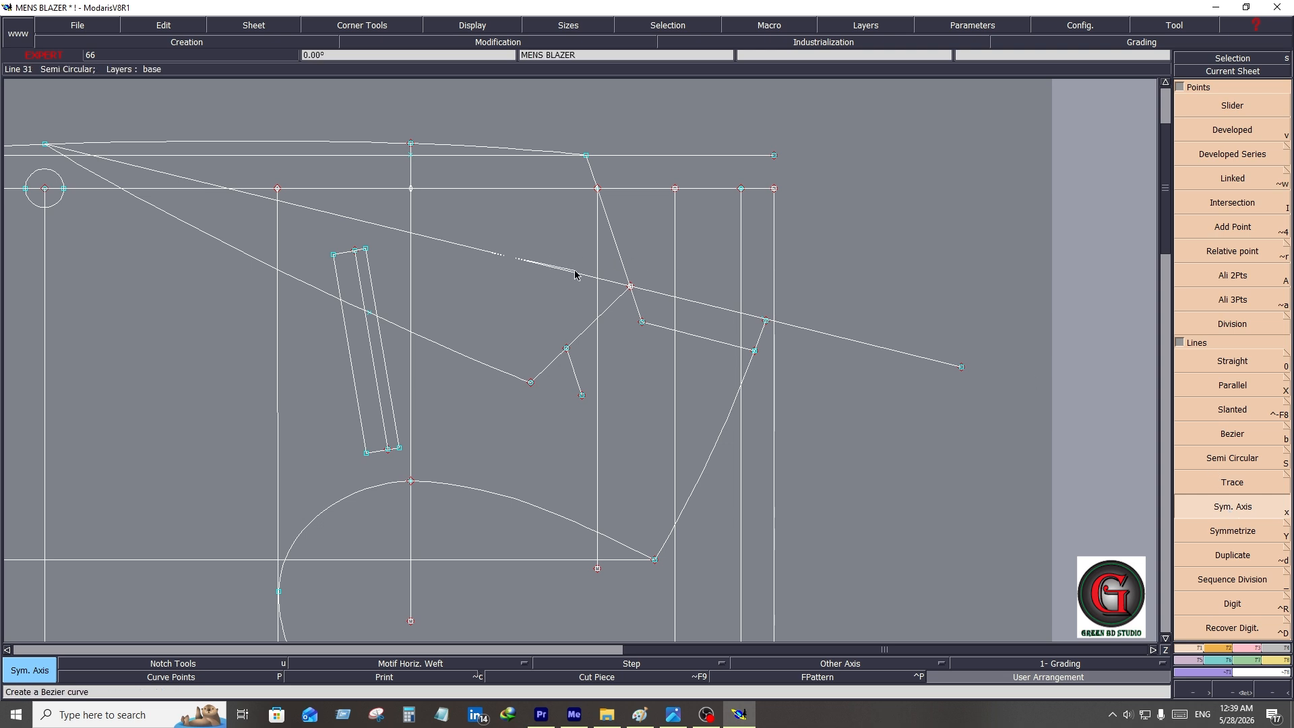
pyautogui.click(579, 274)
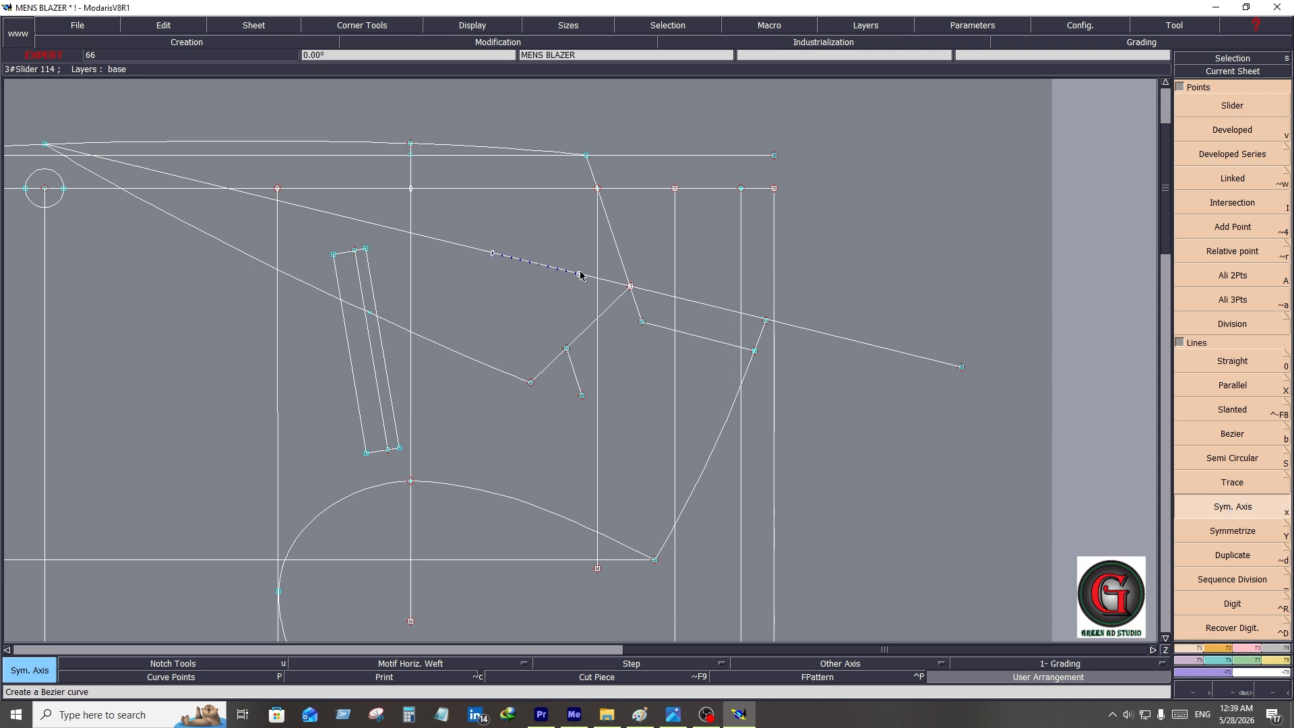
pyautogui.click(1252, 532)
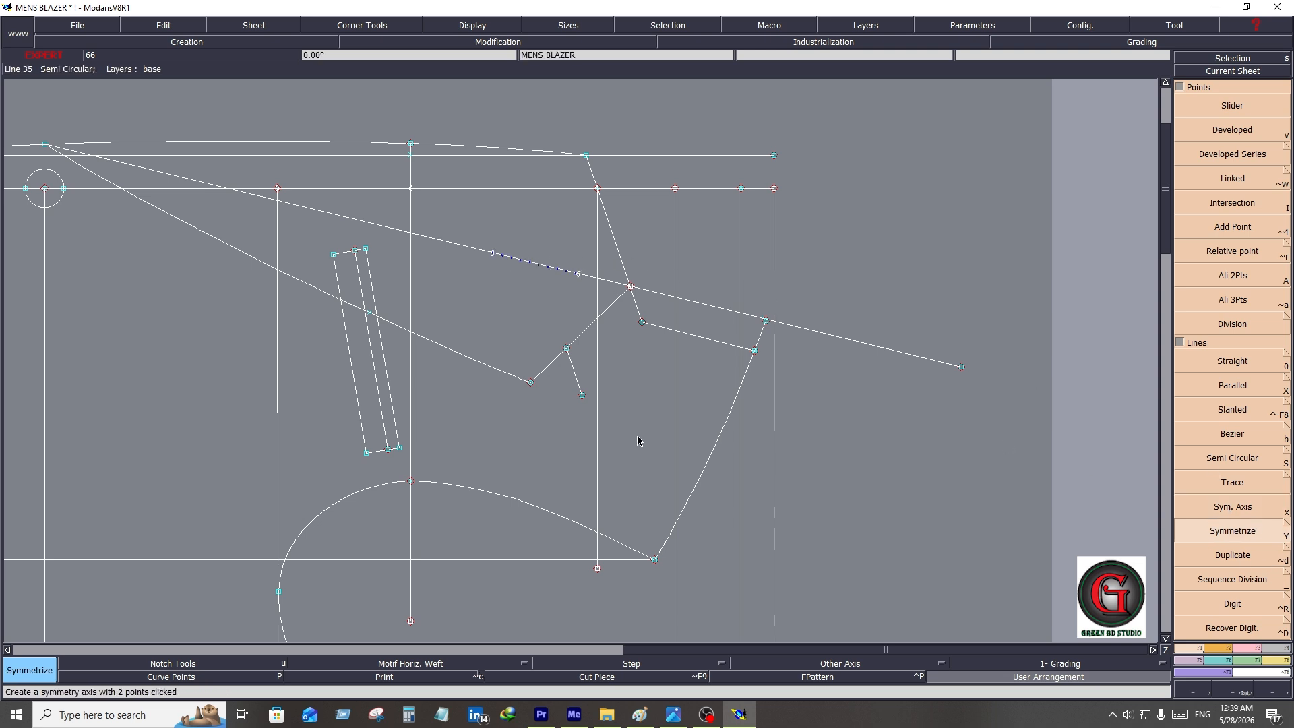
pyautogui.click(572, 369)
# - Draw a Bezier line from the shoulder end on the roll line to the short notch line's tip, and symmetrize it across the roll line
pyautogui.click(1233, 434)
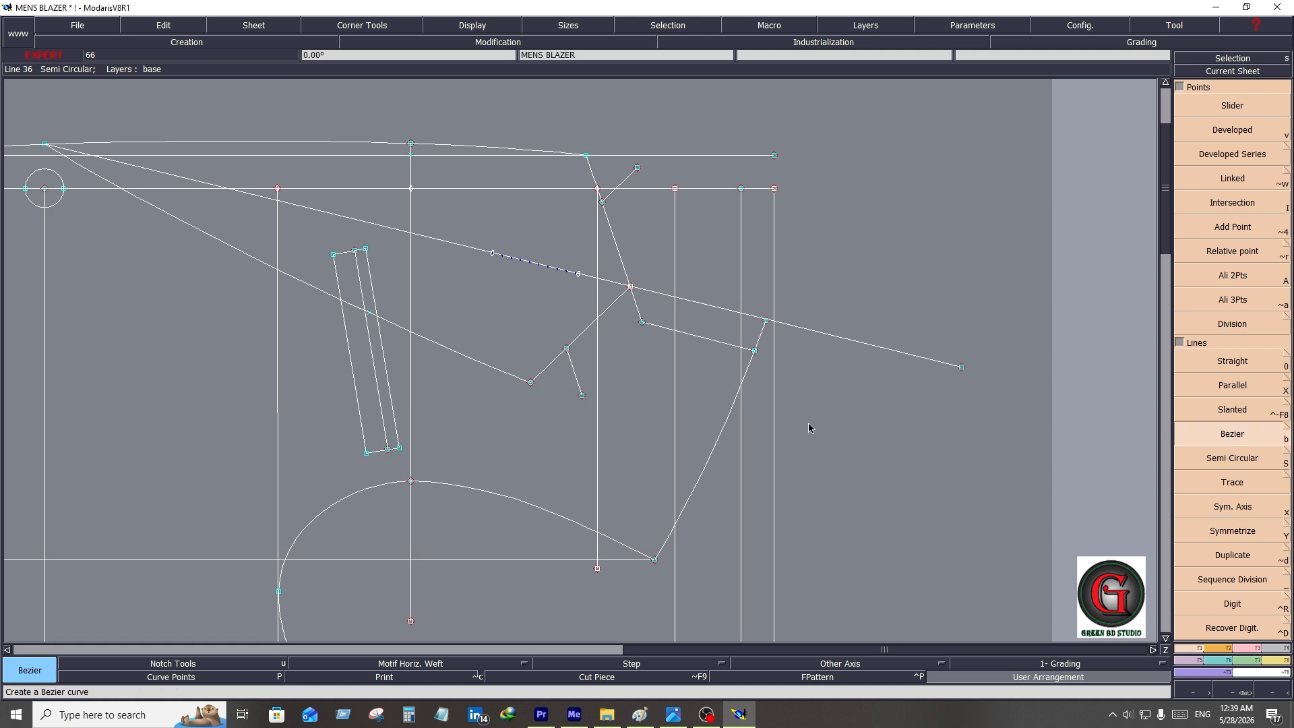
pyautogui.click(766, 321)
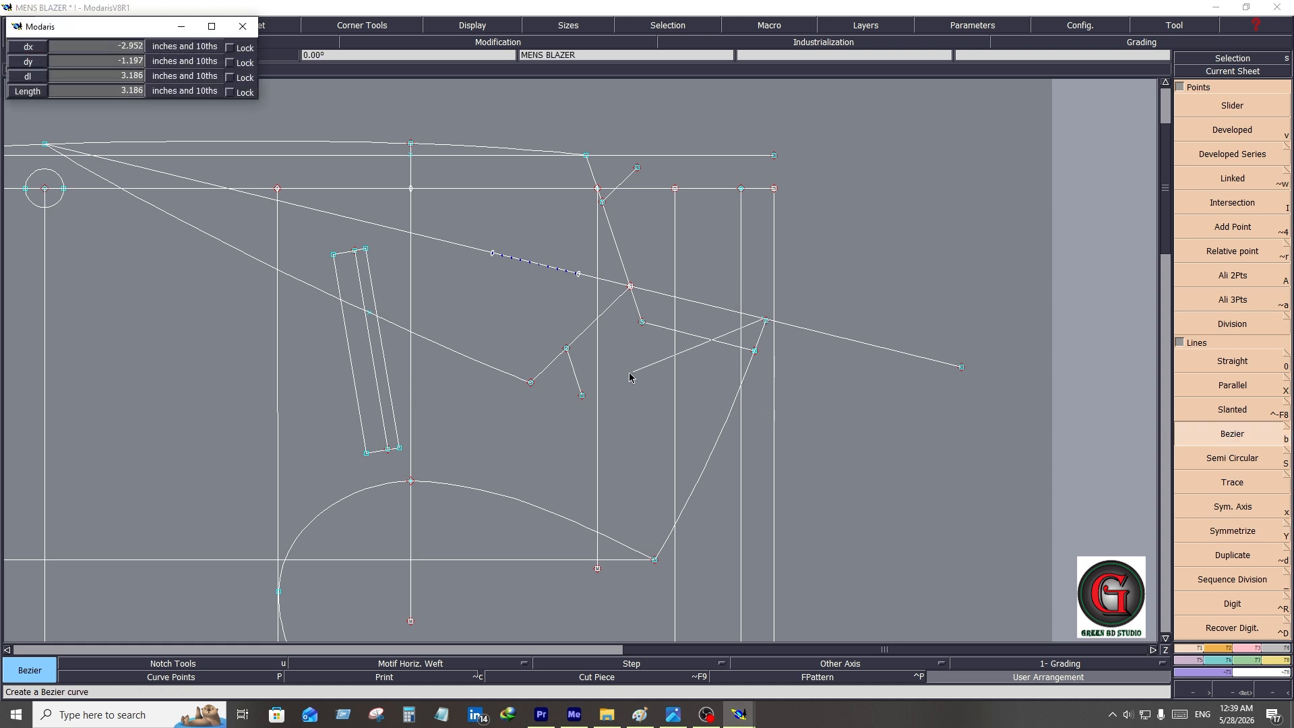
pyautogui.click(584, 395)
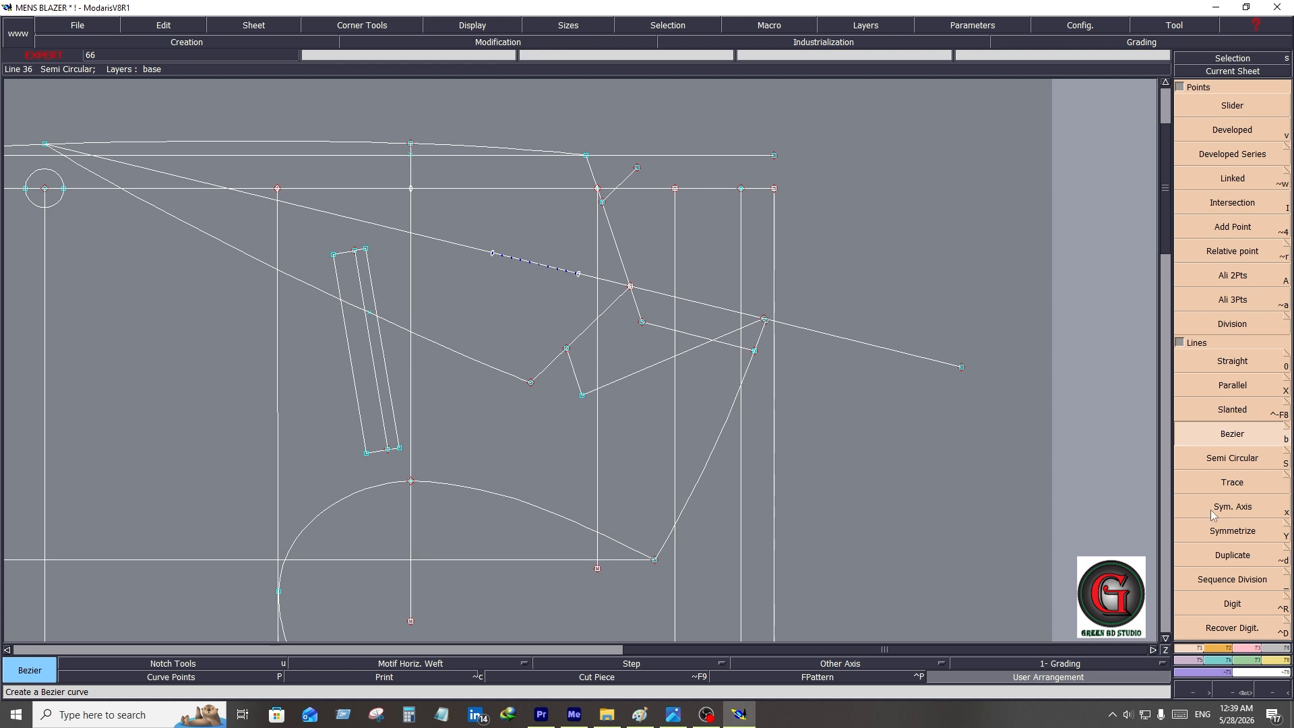
pyautogui.click(1232, 531)
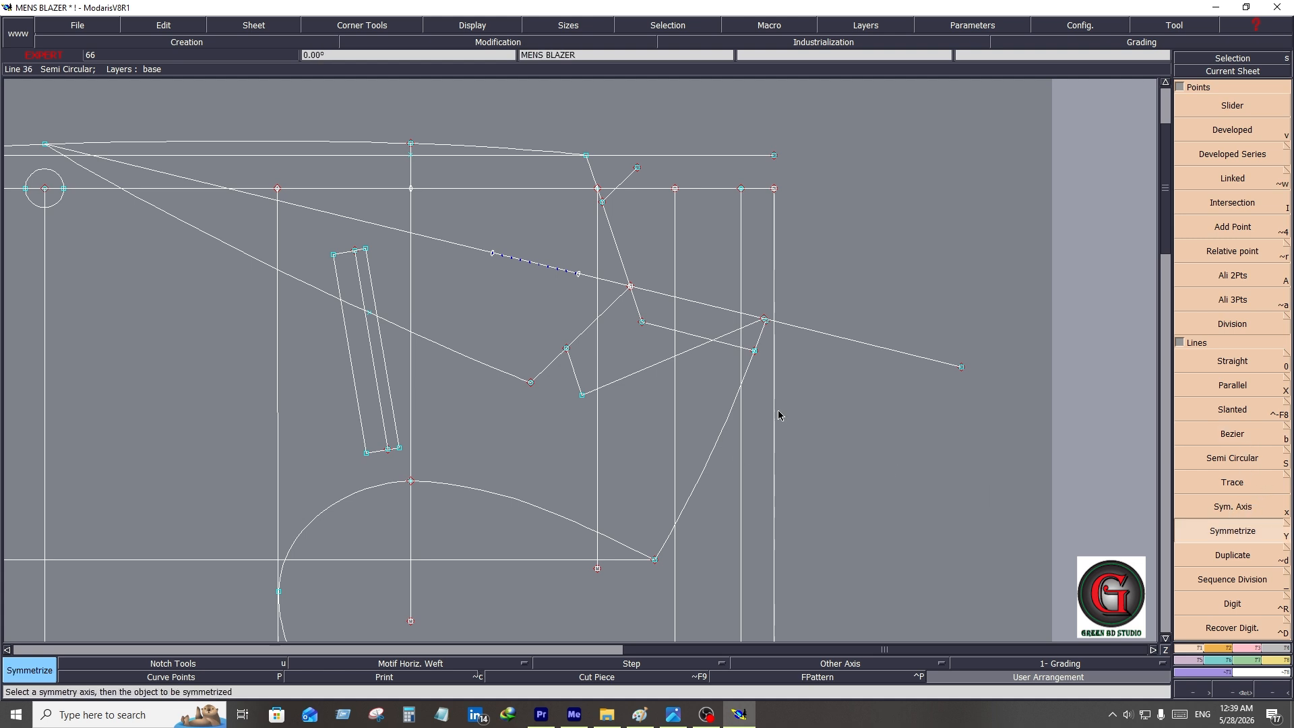
pyautogui.click(651, 370)
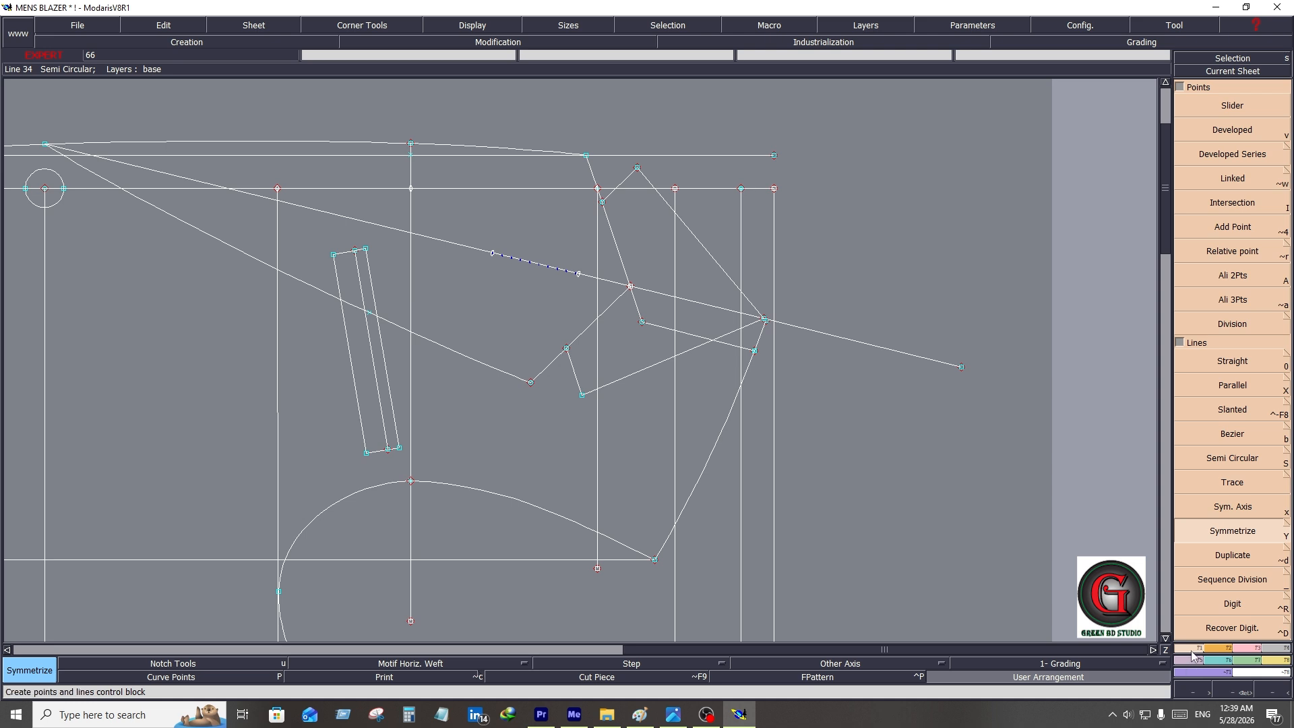
# - Place a developed point on the shoulder line at a curve length of -0.5 inches from the neck corner
pyautogui.click(1233, 130)
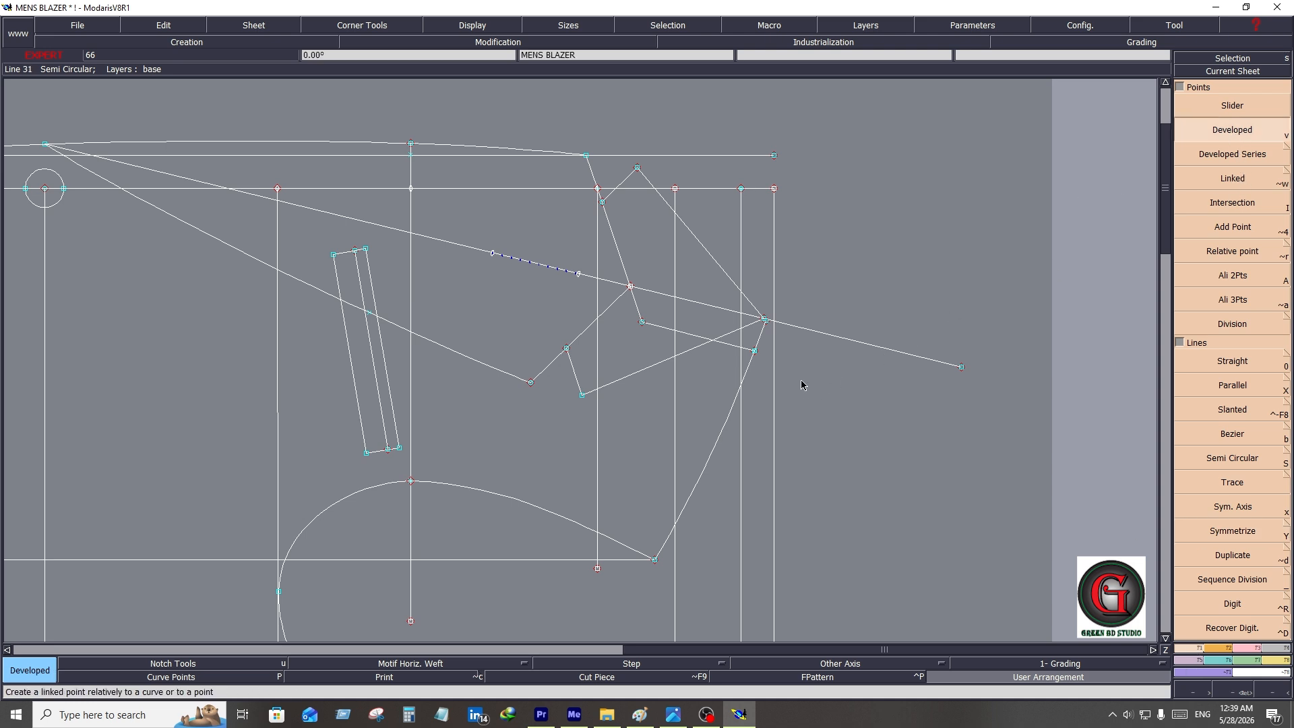
pyautogui.click(753, 368)
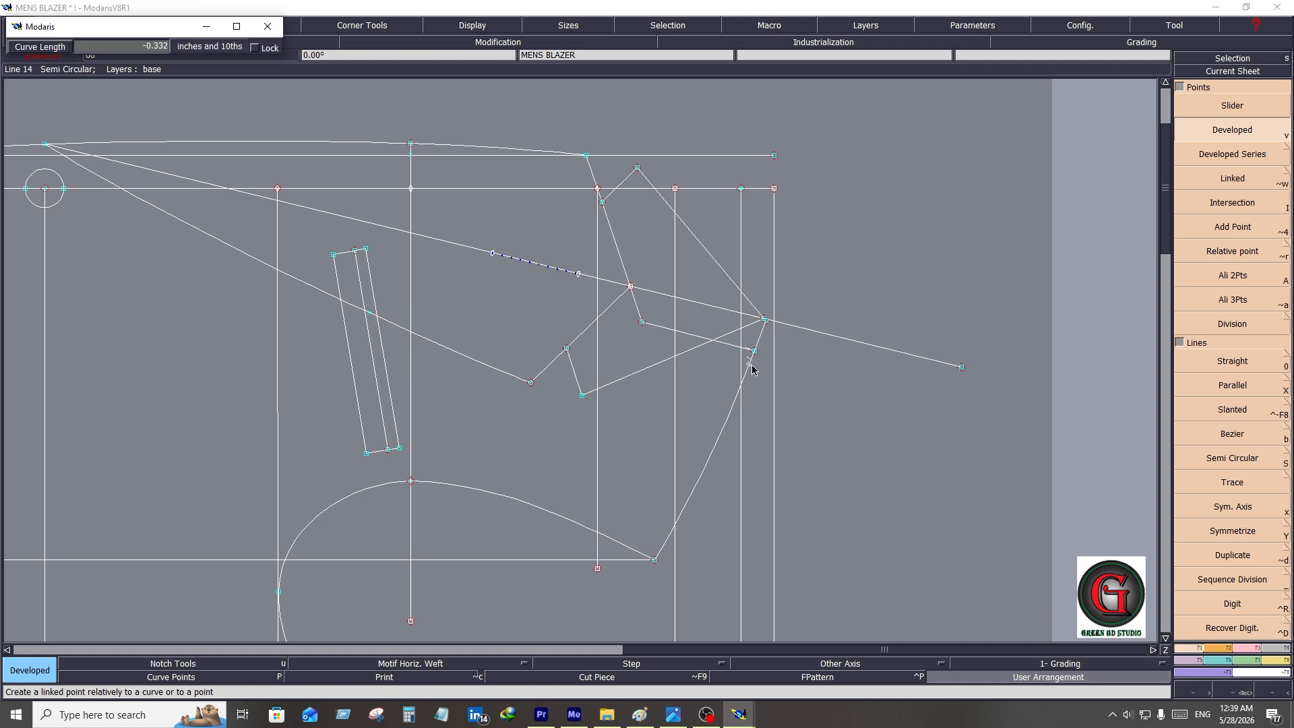
pyautogui.write('1.125')
pyautogui.write('-')
pyautogui.write('.5')
pyautogui.press('Return')
pyautogui.scroll(1, 753, 369)
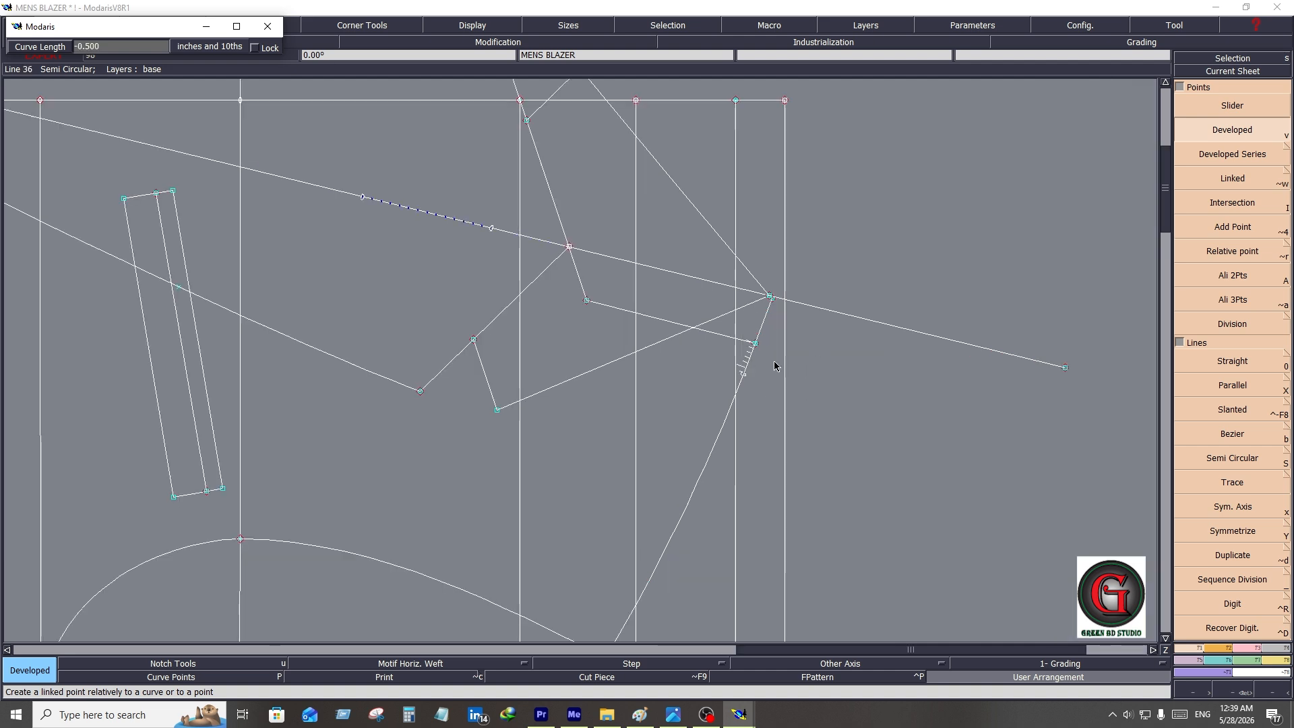
pyautogui.click(832, 399)
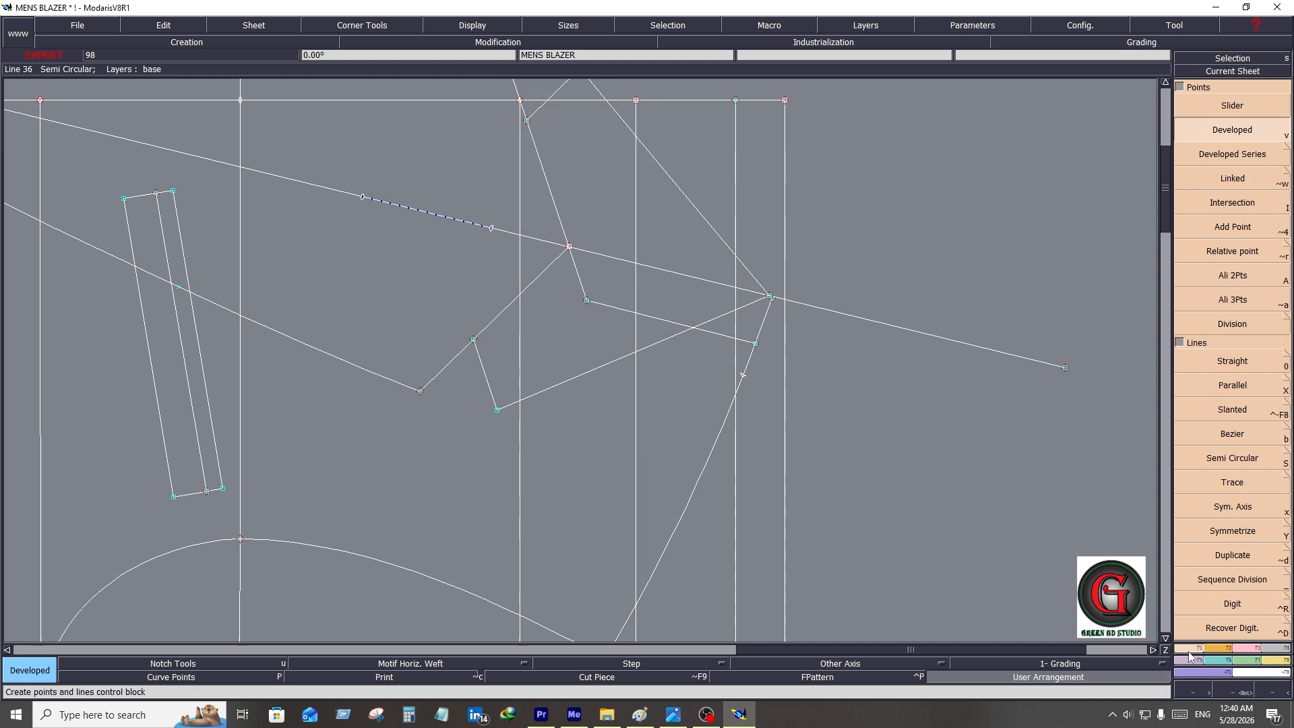
pyautogui.click(1230, 389)
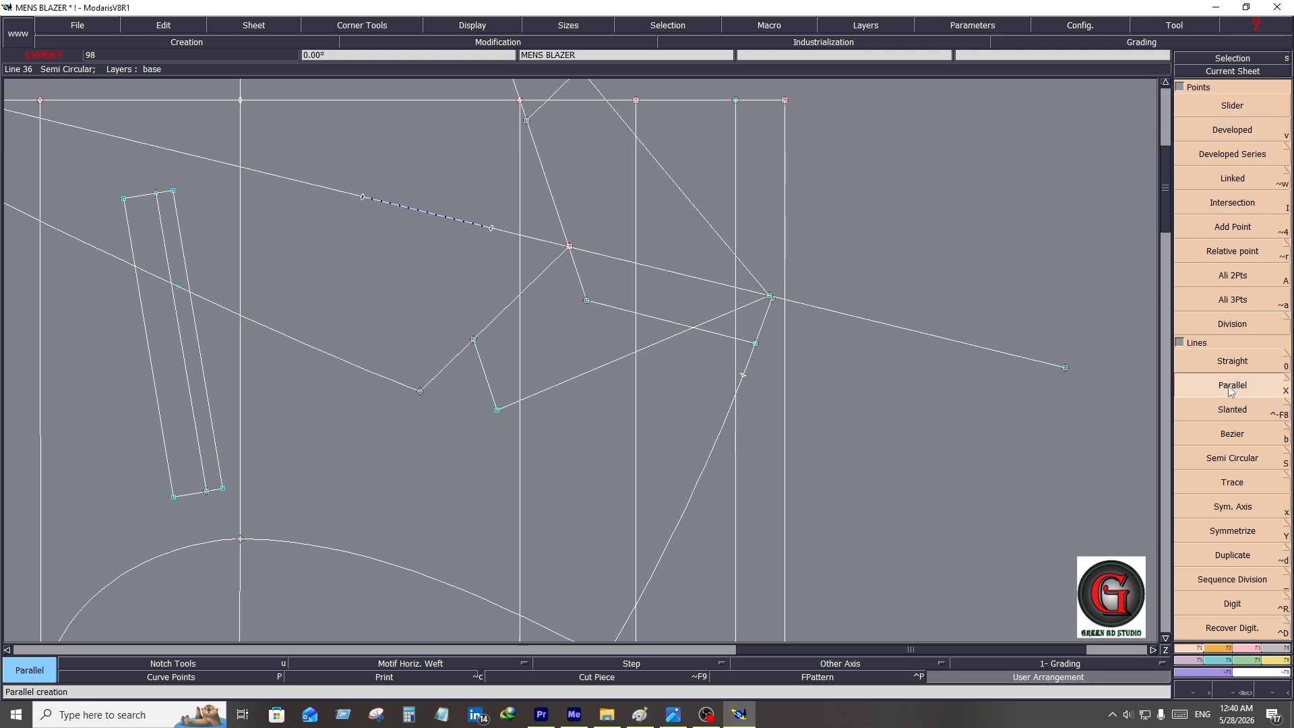
pyautogui.click(962, 346)
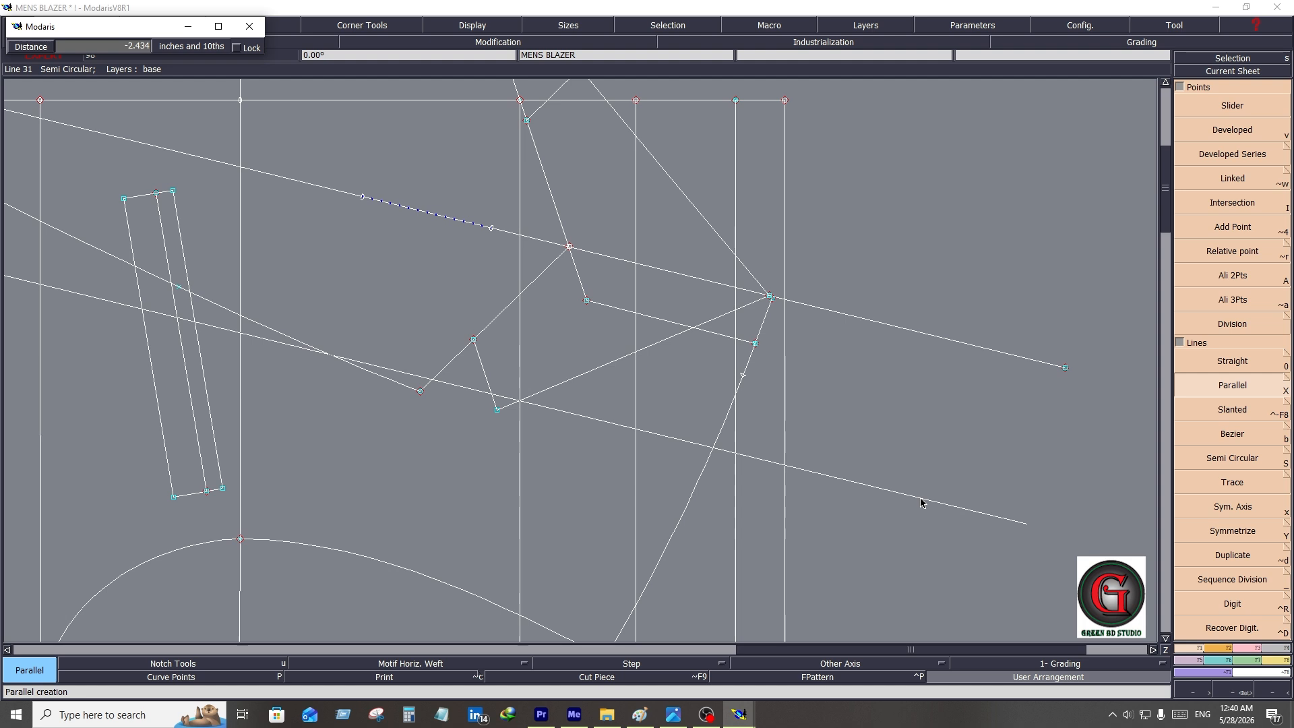
pyautogui.click(920, 503)
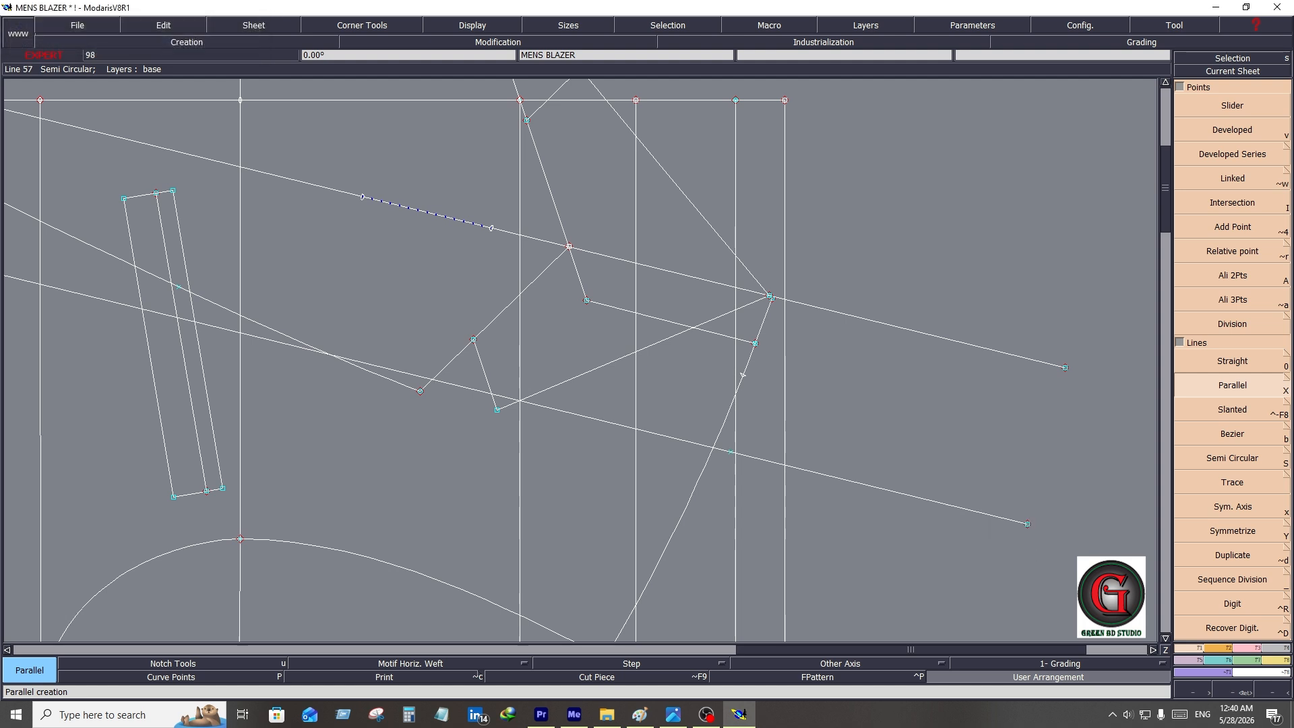
pyautogui.hotkey('ctrl', 'z')
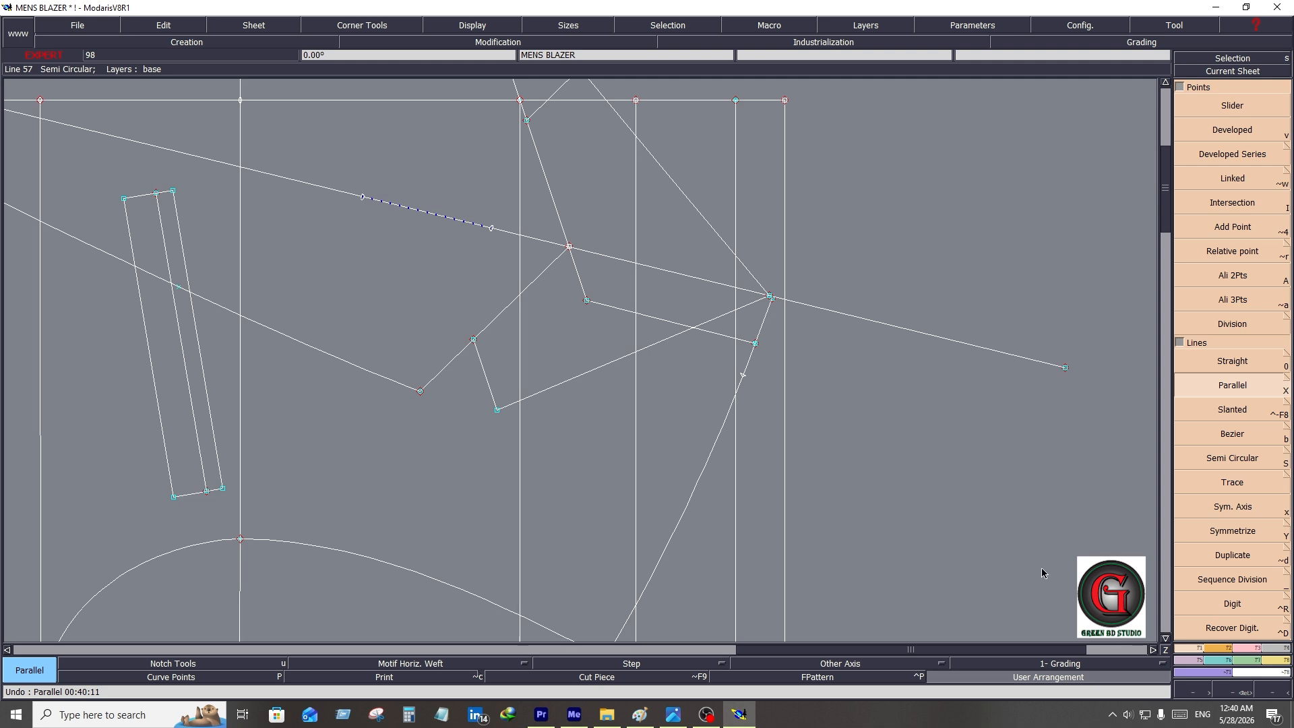
# - Create a parallel of the extended roll line on the armhole side, just past the short notch line's tip
pyautogui.click(885, 326)
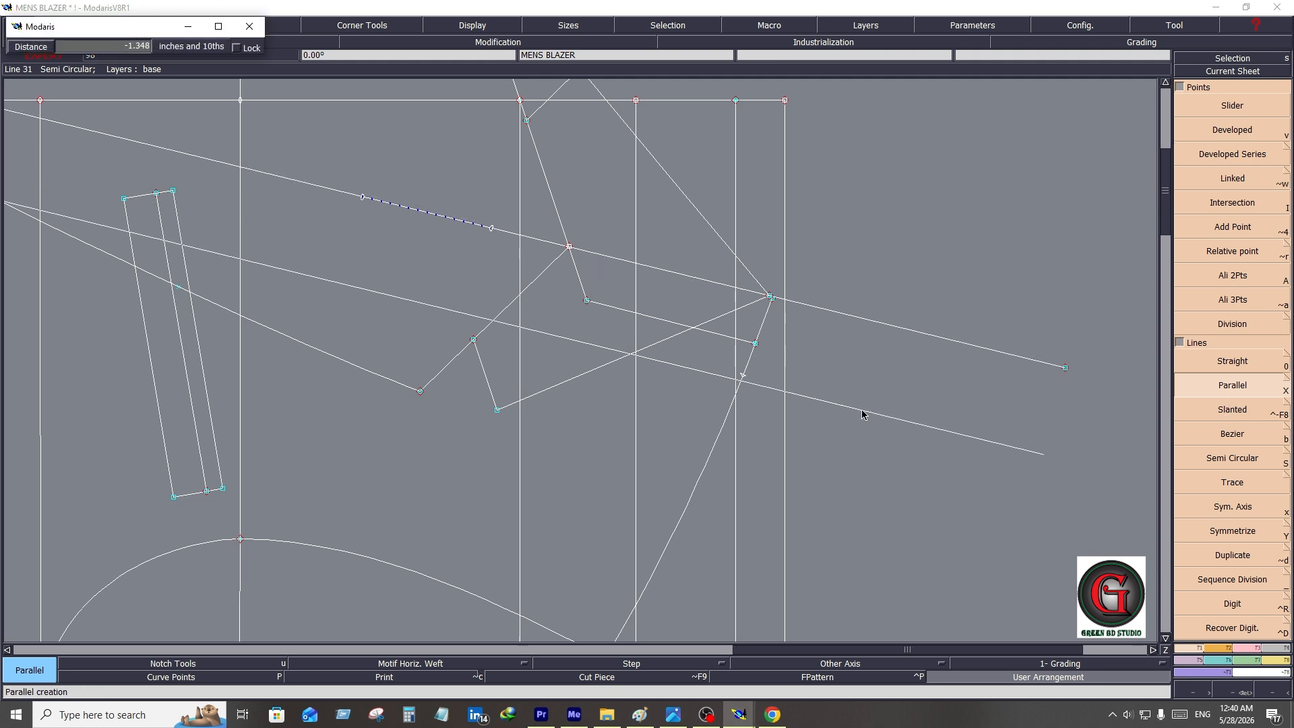
pyautogui.press('Down')
pyautogui.write('-')
pyautogui.press('Return')
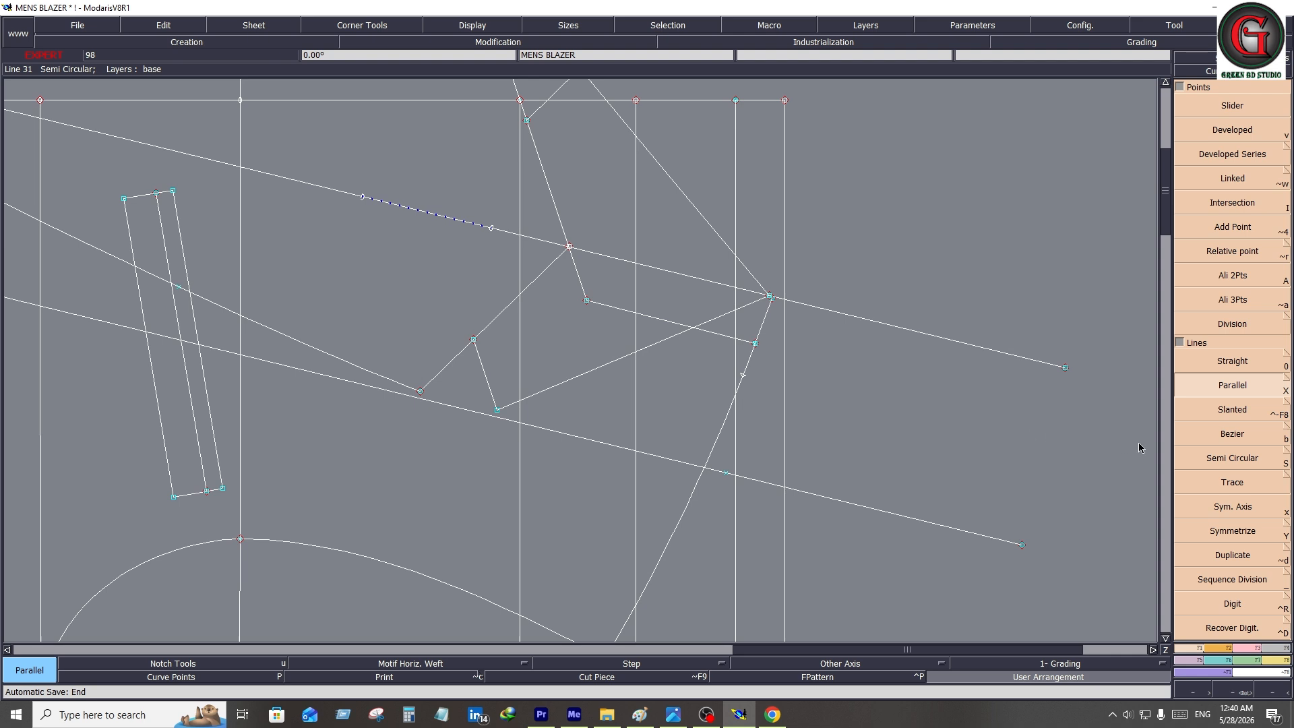
# - Draw a Bezier curve from the neckline's inner corner through the developed shoulder point to the far end of the new parallel line
pyautogui.click(1234, 434)
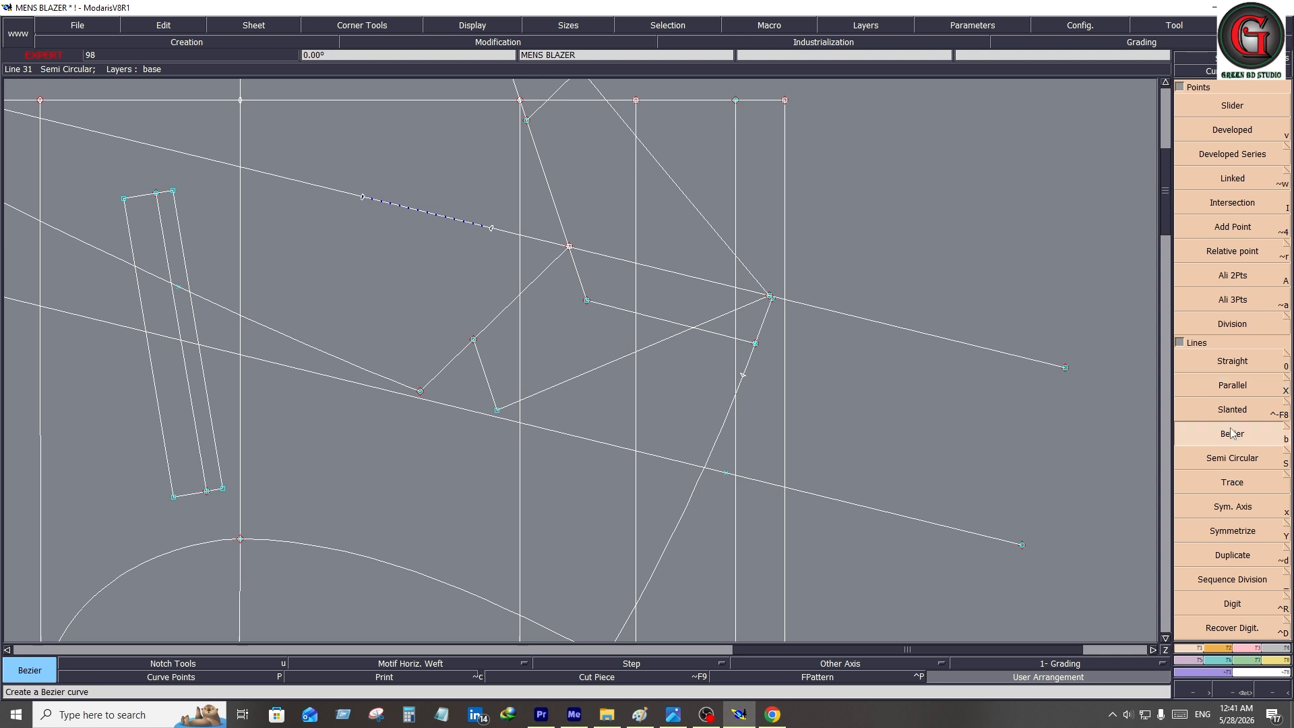
pyautogui.click(586, 301)
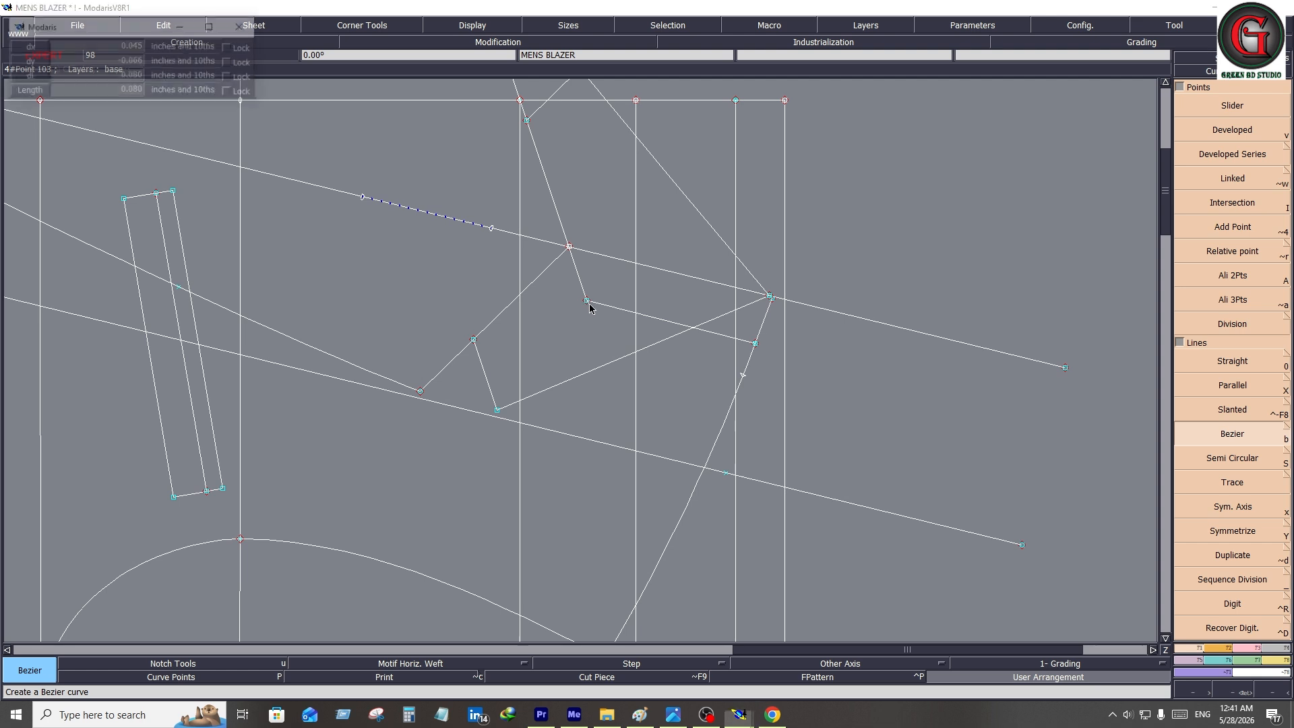
pyautogui.click(745, 376)
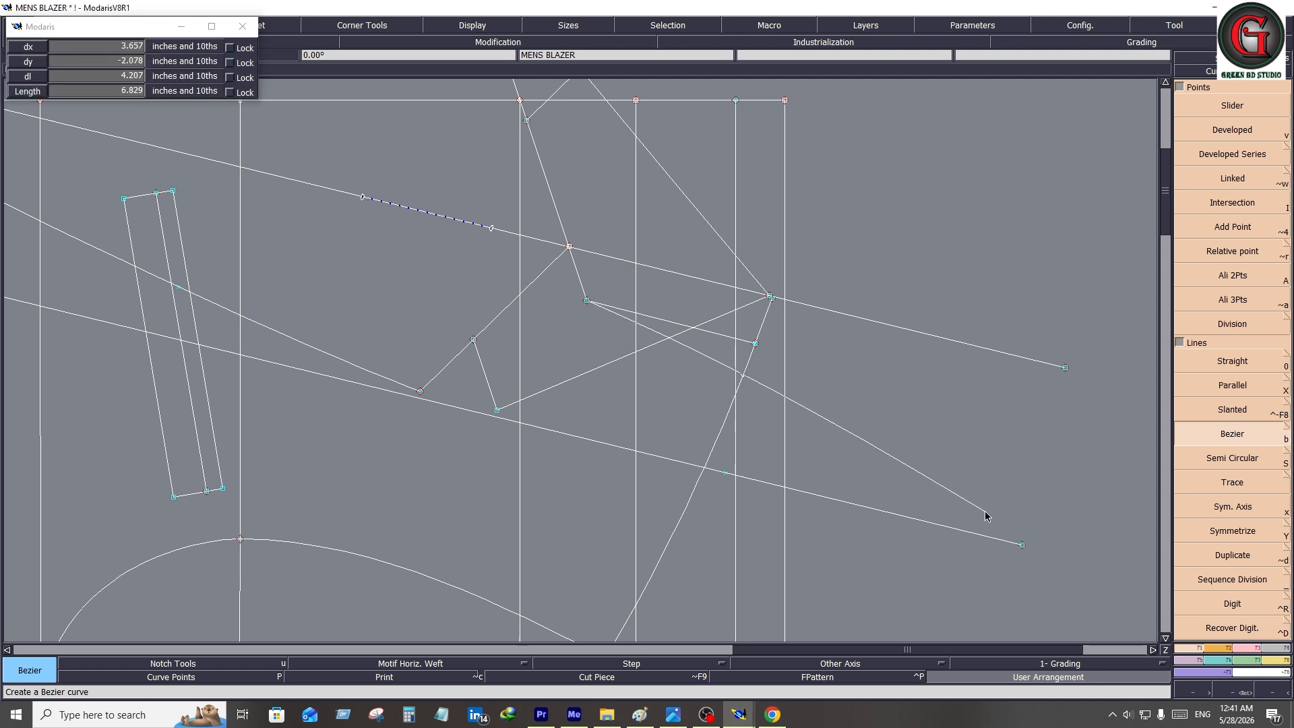
pyautogui.click(1022, 545)
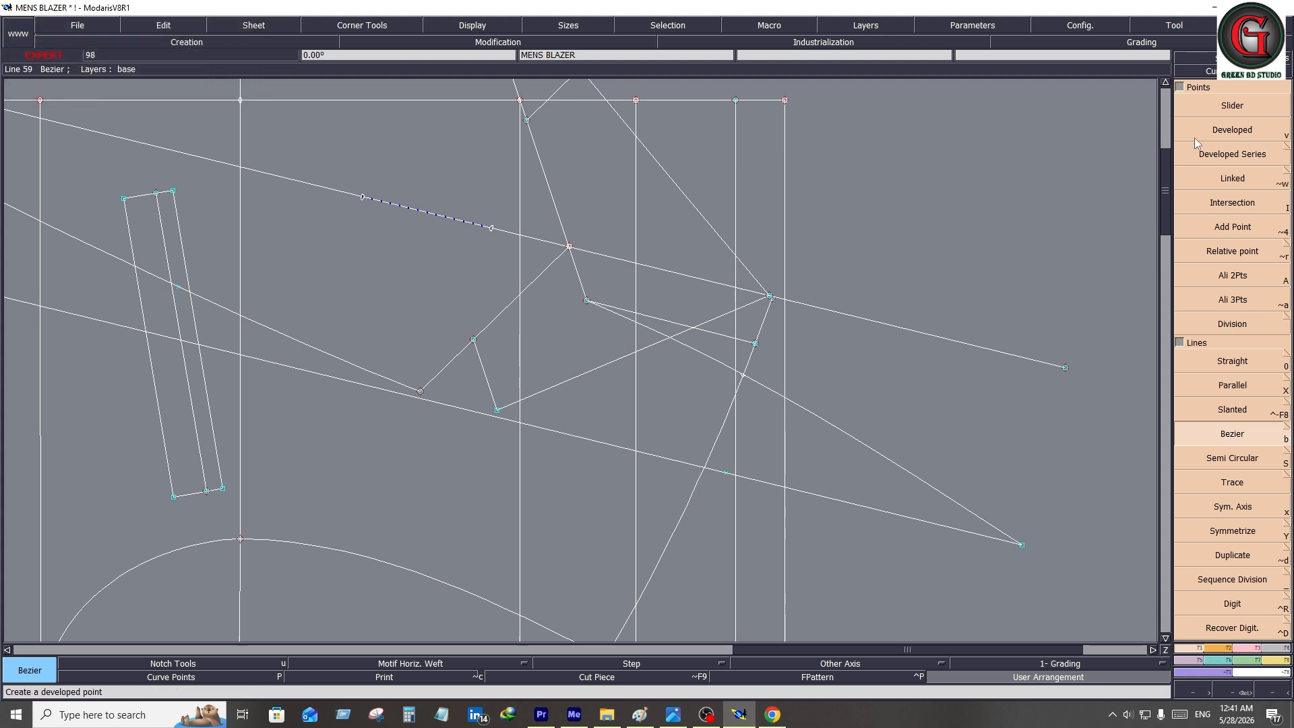
# - Switch to Calculator and enter the back neckline length, 4.6
pyautogui.click(1226, 134)
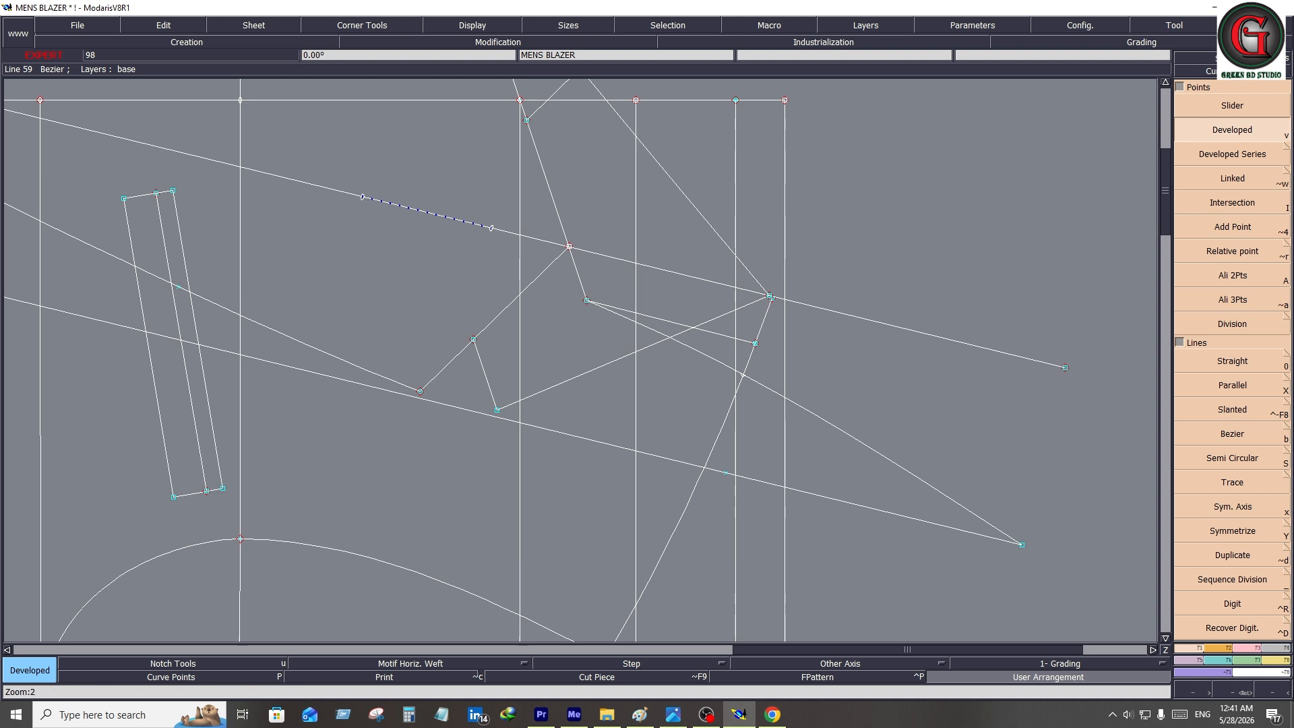
pyautogui.click(1271, 662)
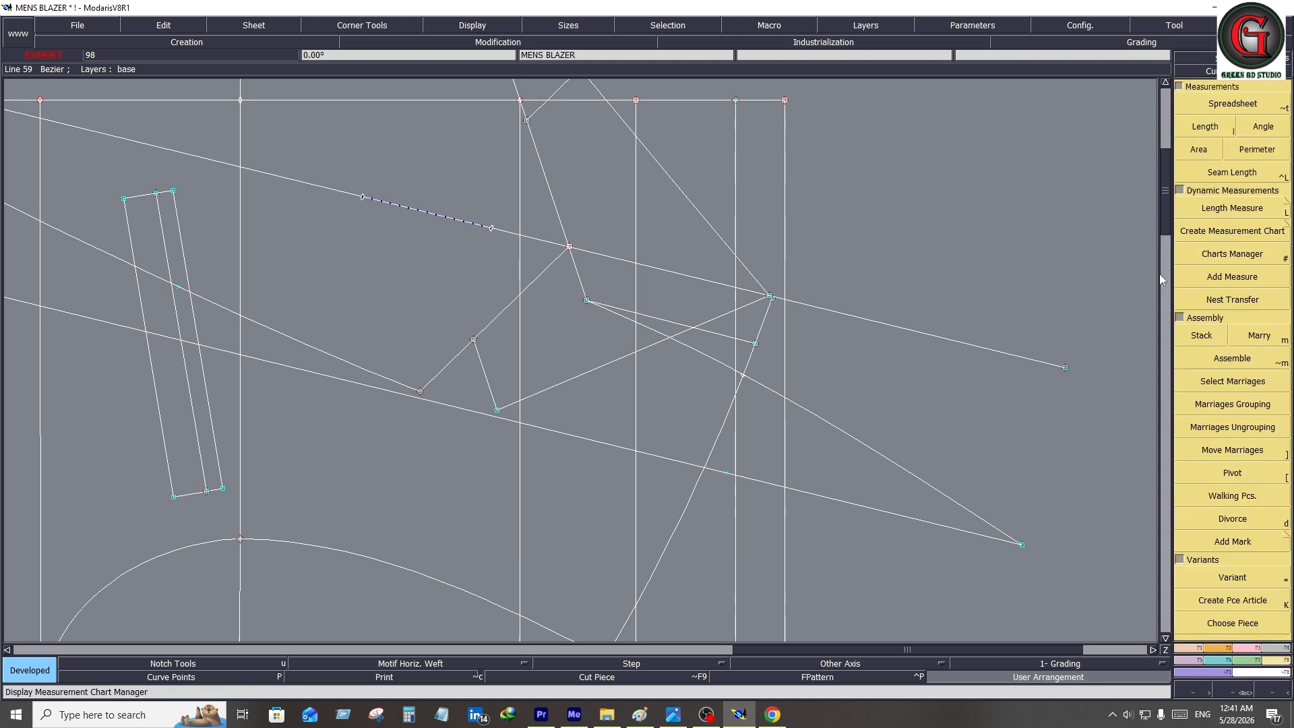
pyautogui.click(414, 721)
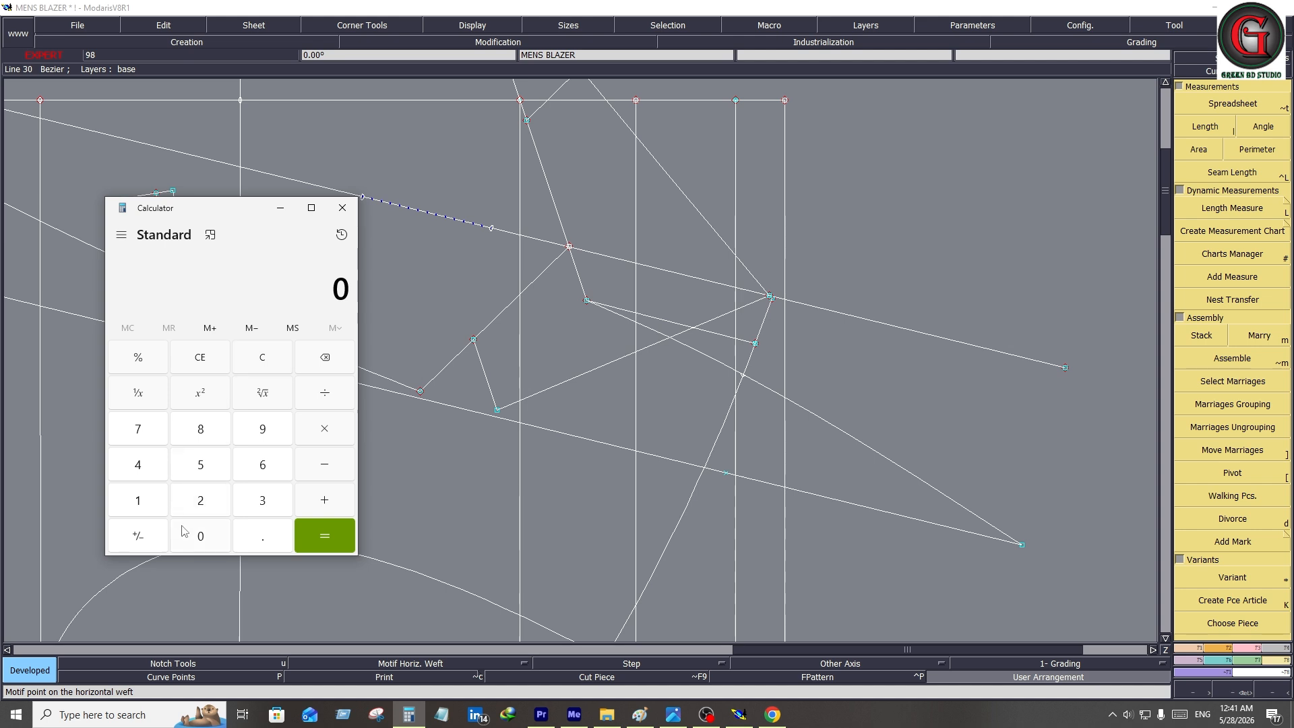
pyautogui.click(140, 469)
pyautogui.click(257, 544)
pyautogui.click(263, 464)
# - Create a dynamic length measure of the front neckline from its inner corner to the shoulder's neck corner
pyautogui.click(1232, 208)
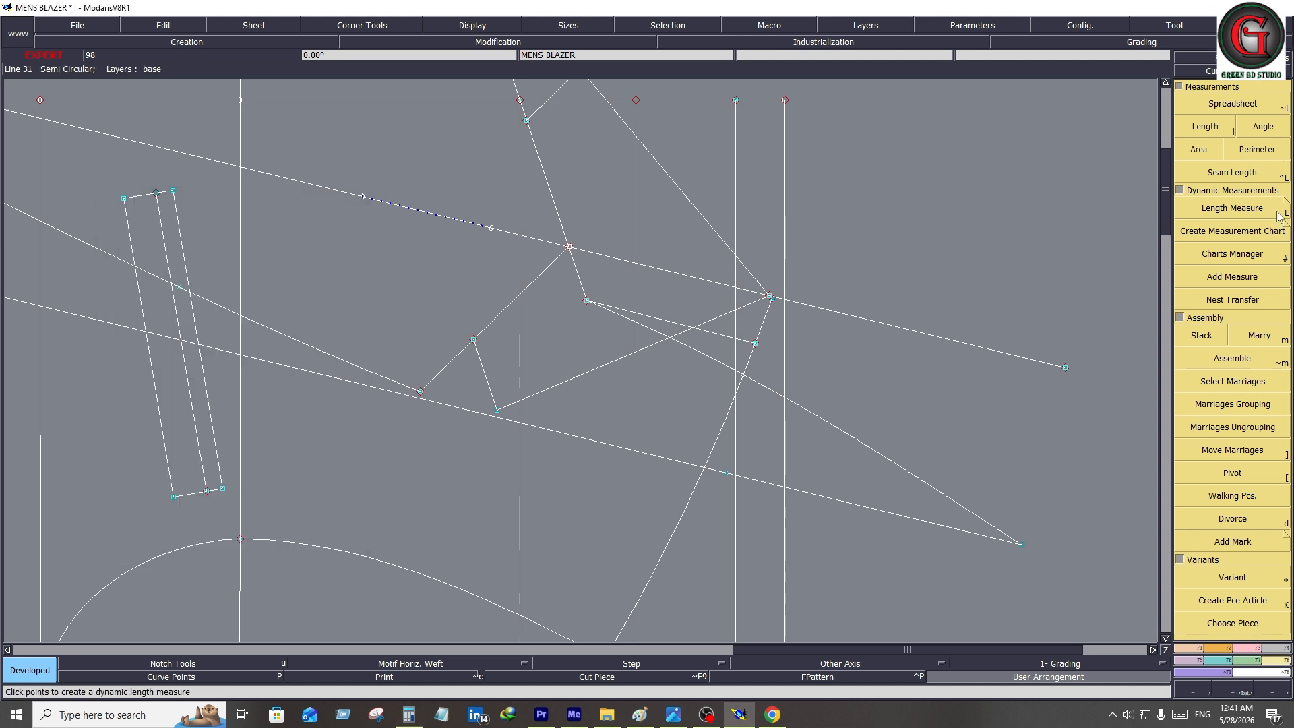
pyautogui.click(591, 303)
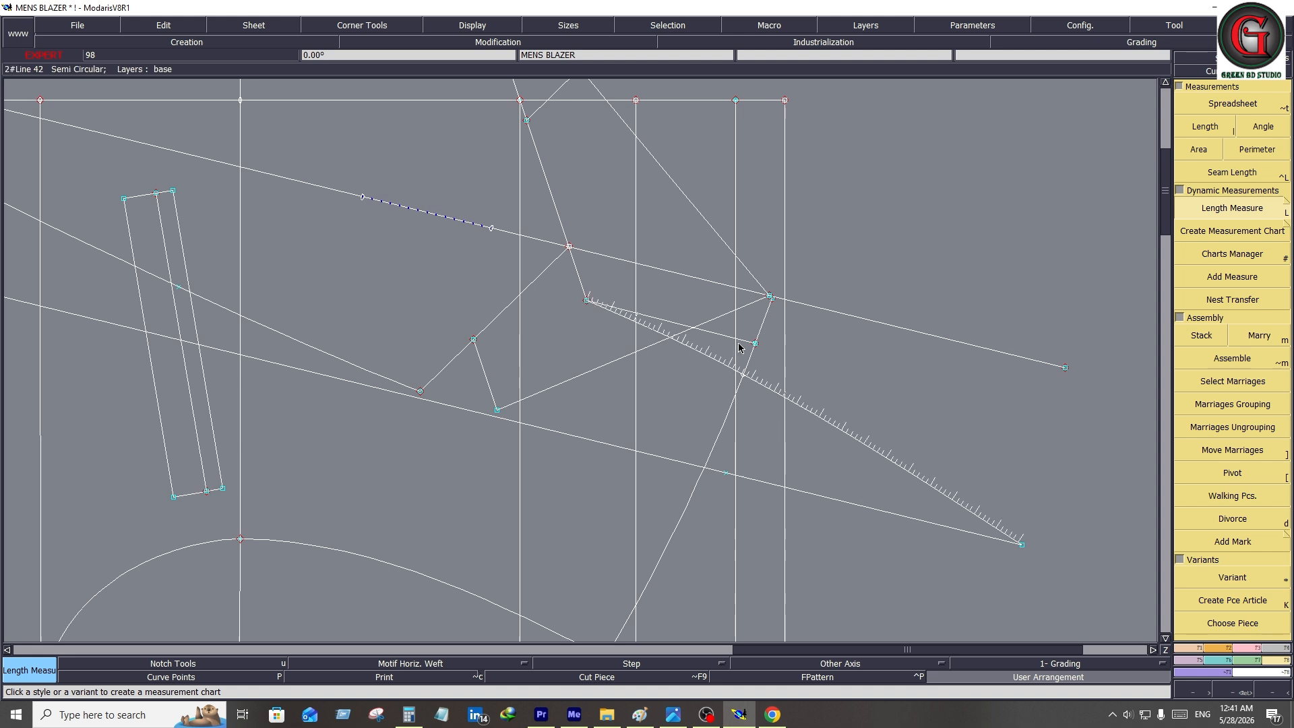
pyautogui.click(760, 347)
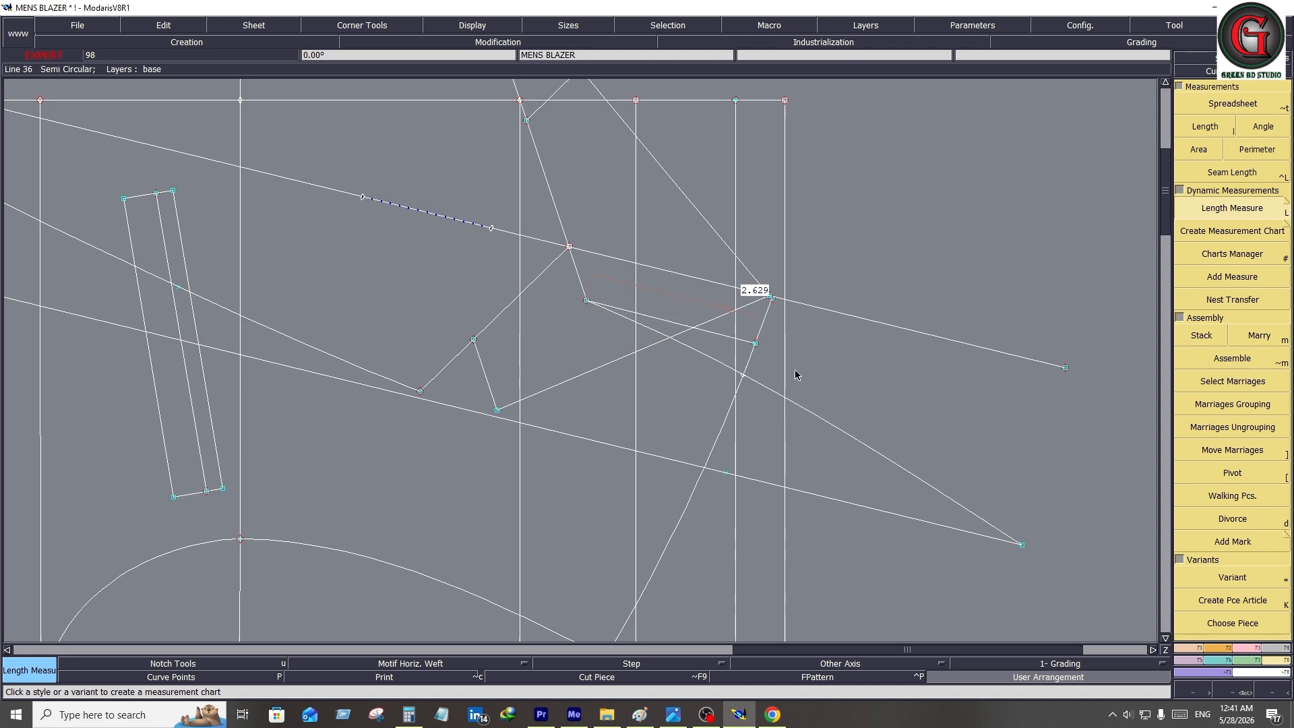
# - Switch to Calculator and add the front neckline length, 2.629, to the entered 4.6
pyautogui.click(409, 714)
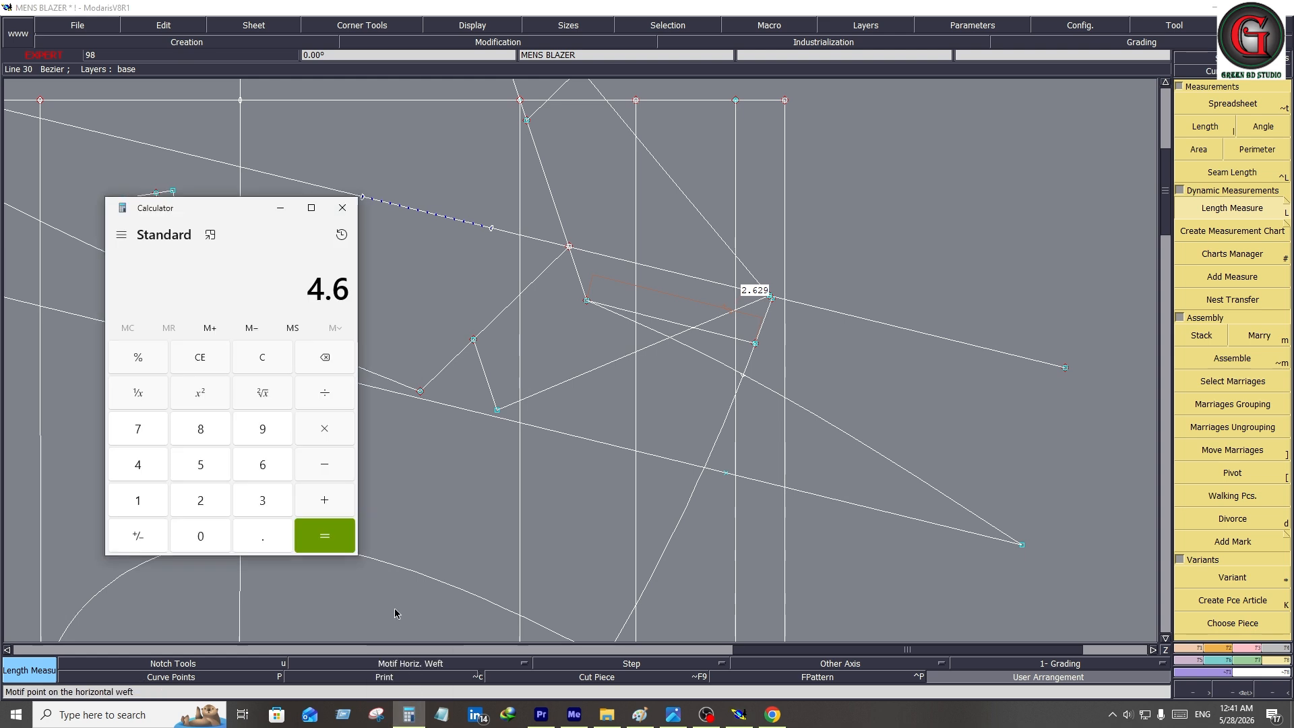
pyautogui.click(335, 502)
pyautogui.click(201, 500)
pyautogui.click(263, 536)
pyautogui.click(209, 498)
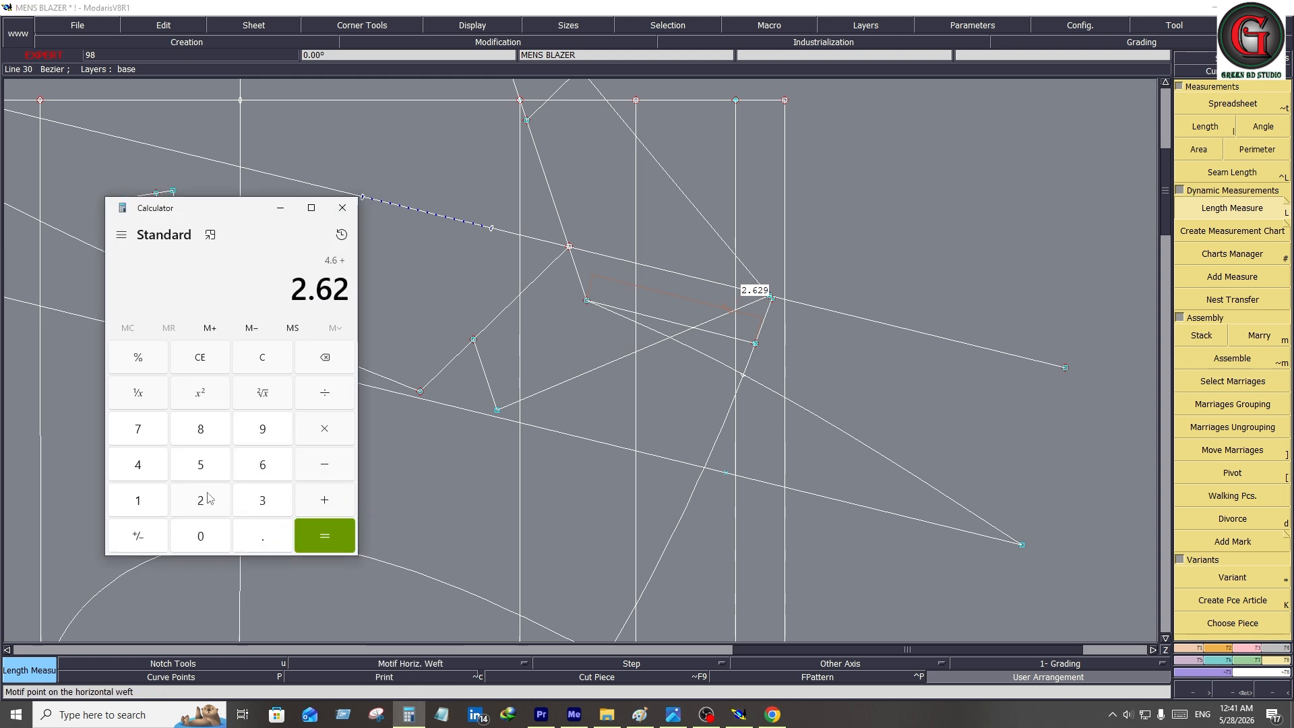
pyautogui.click(262, 428)
pyautogui.click(305, 534)
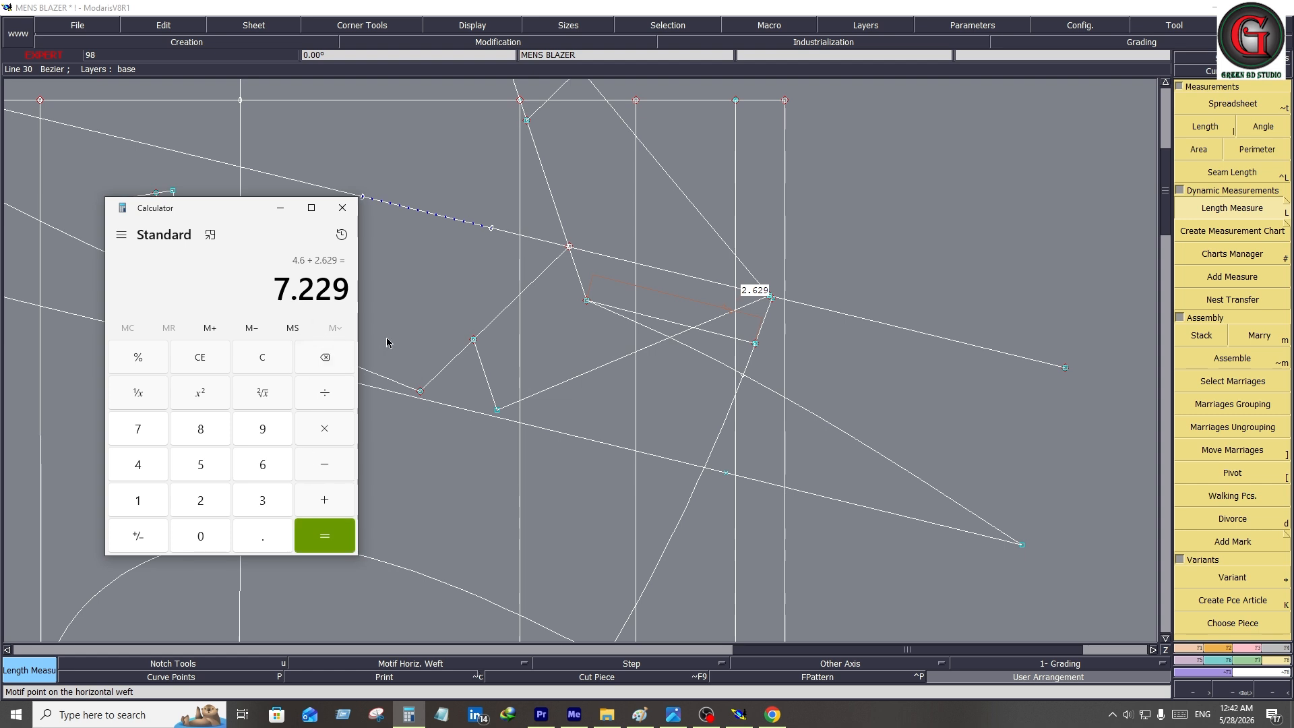
# - Return to Modaris and place a developed point 7.229 inches along the collar's seam curve from the neckline's inner corner
pyautogui.click(281, 207)
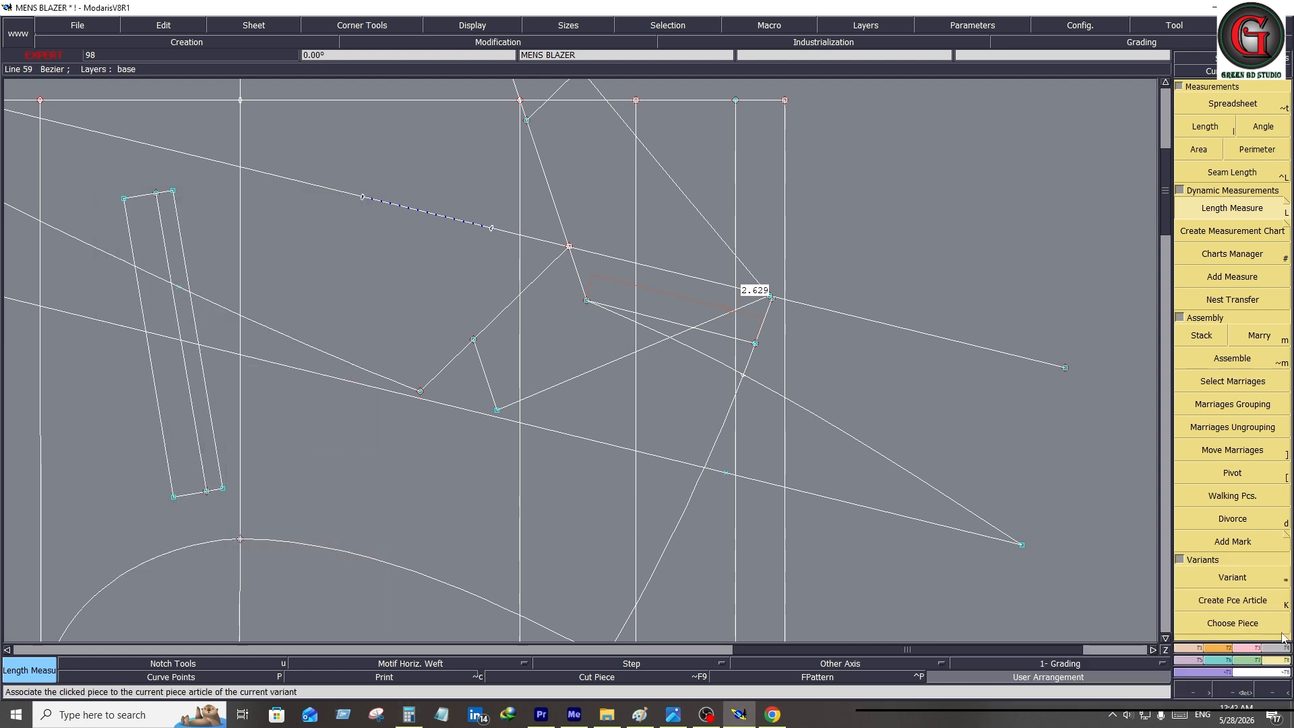
pyautogui.press('v')
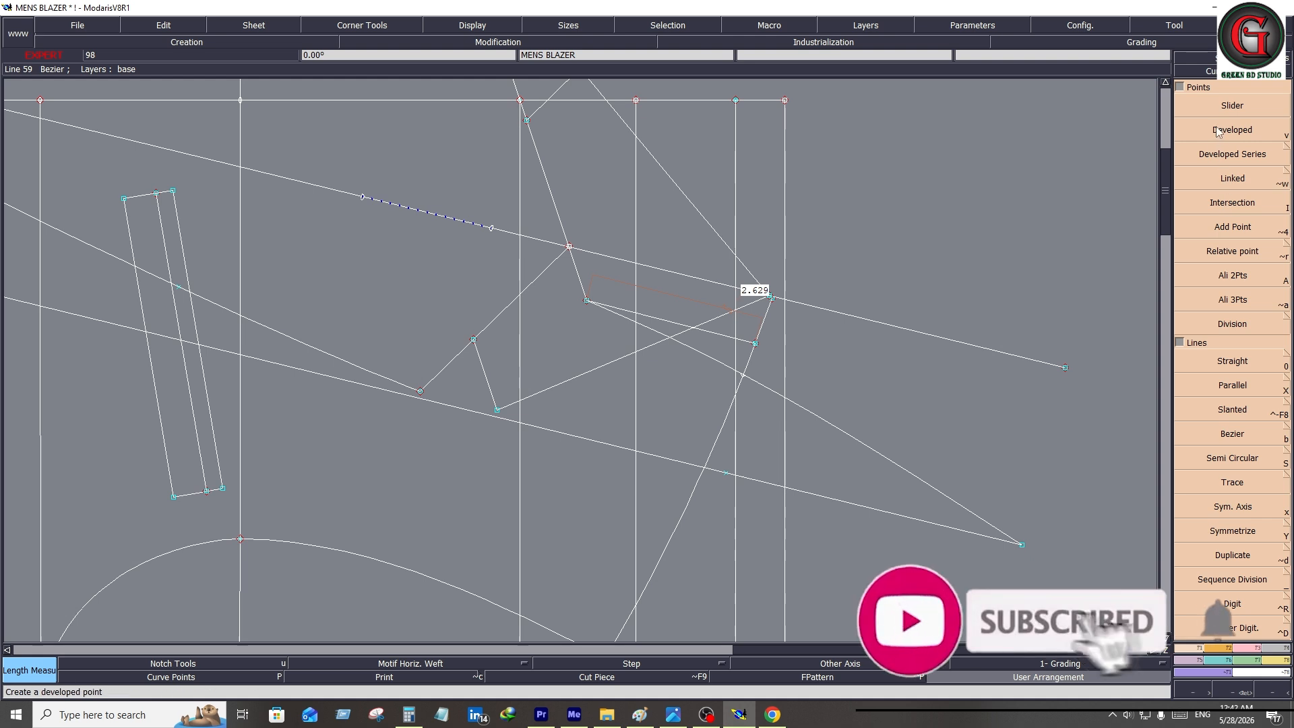
pyautogui.click(588, 300)
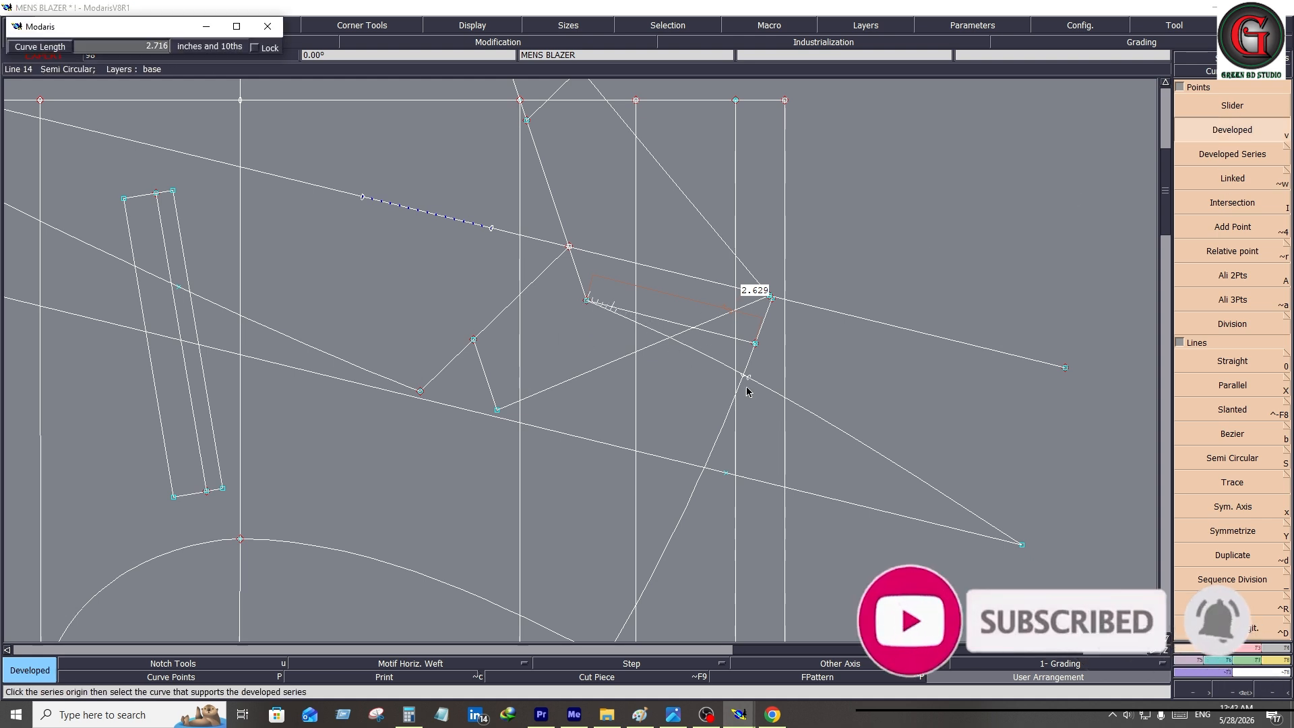
pyautogui.write('-0.500')
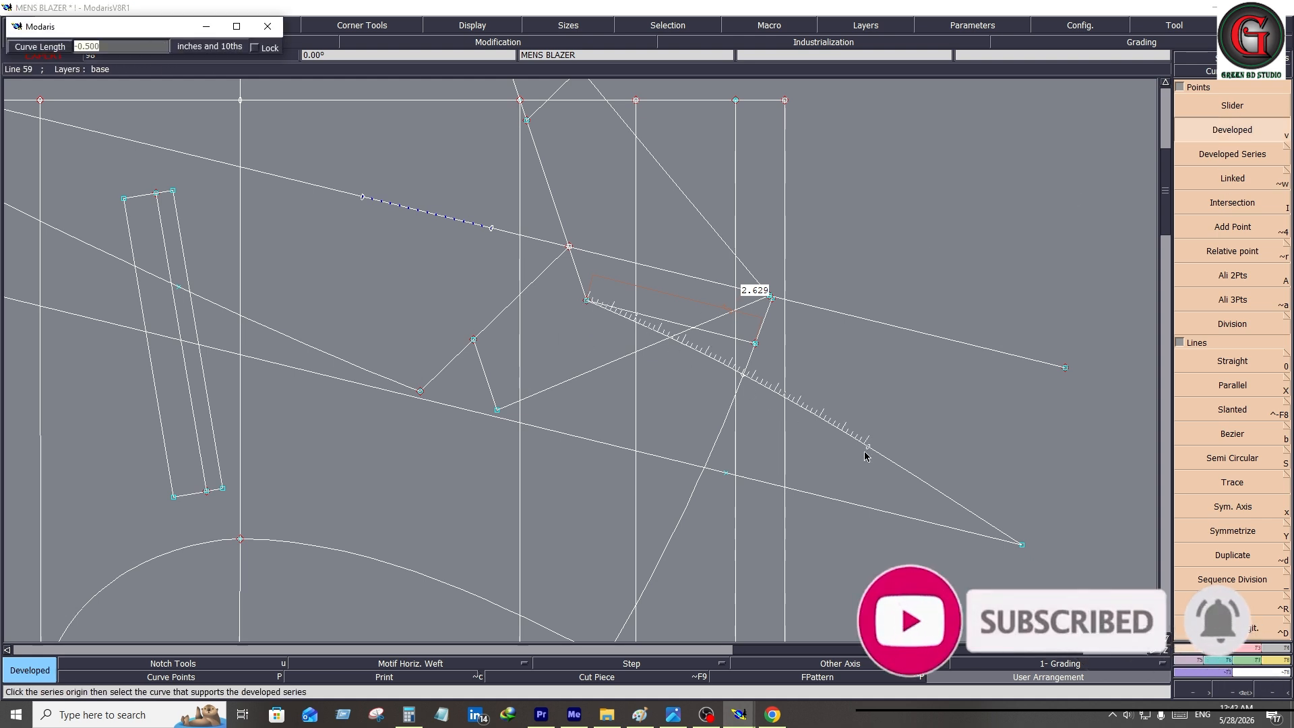
pyautogui.write('7.229')
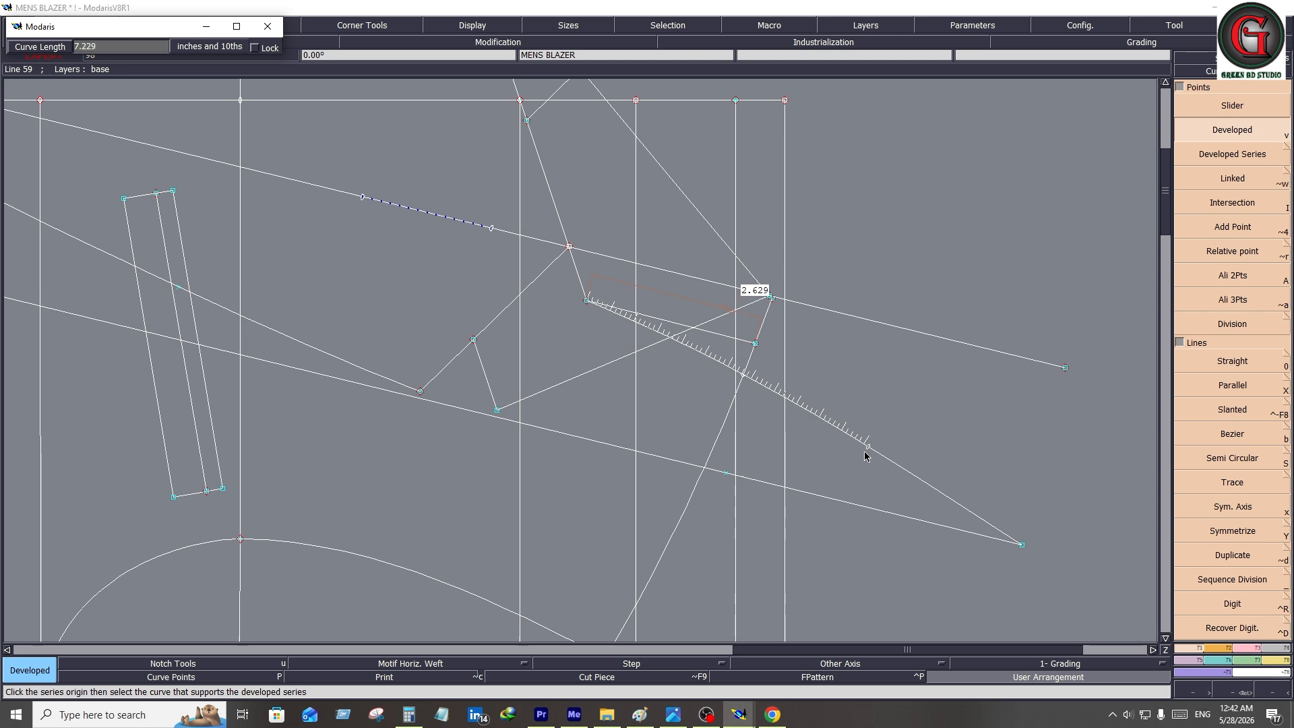
pyautogui.press('Return')
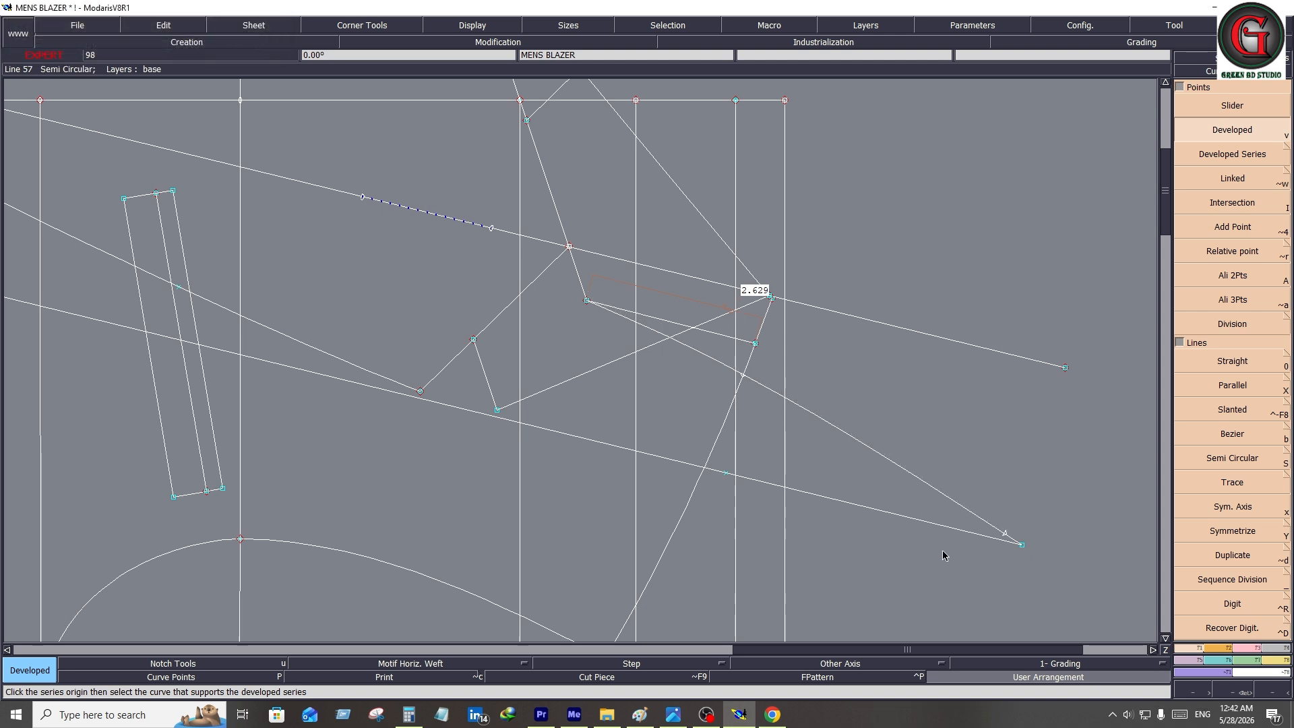
# - Insert the 7.229-inch developed point into the collar seam curve and section the curve at that point
pyautogui.scroll(-1, 1248, 642)
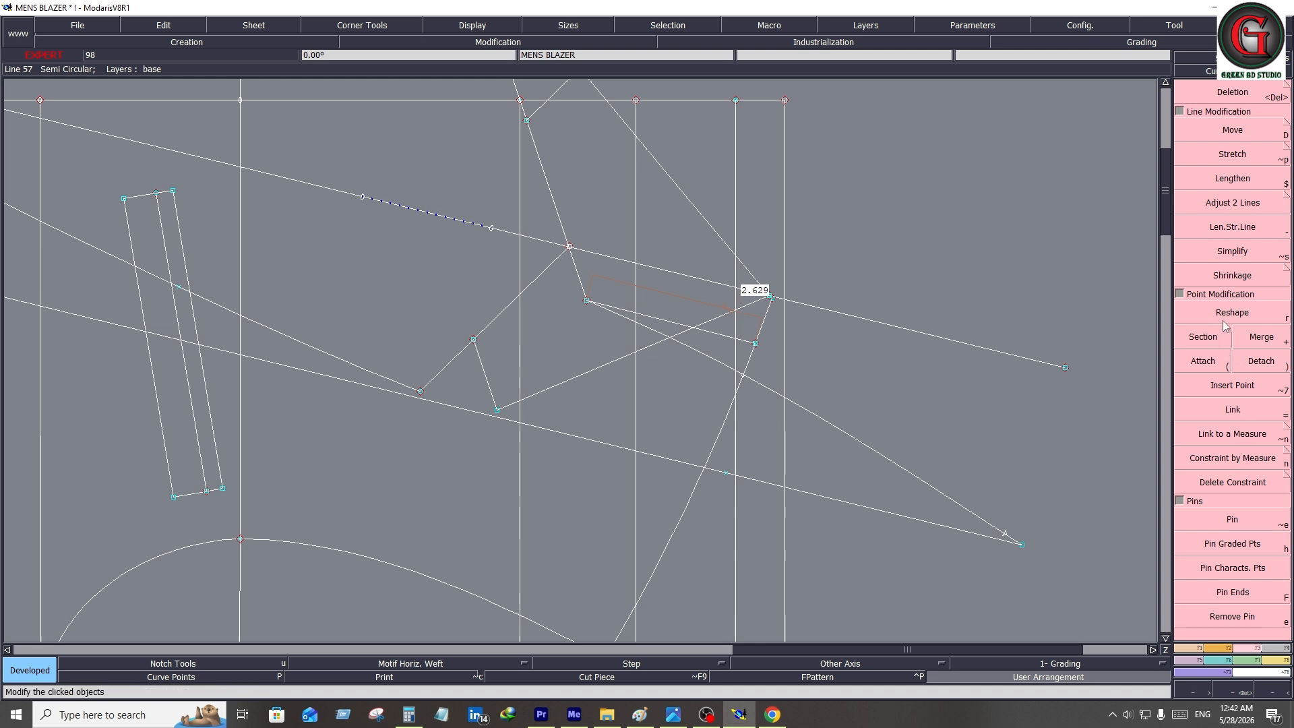
pyautogui.click(1228, 385)
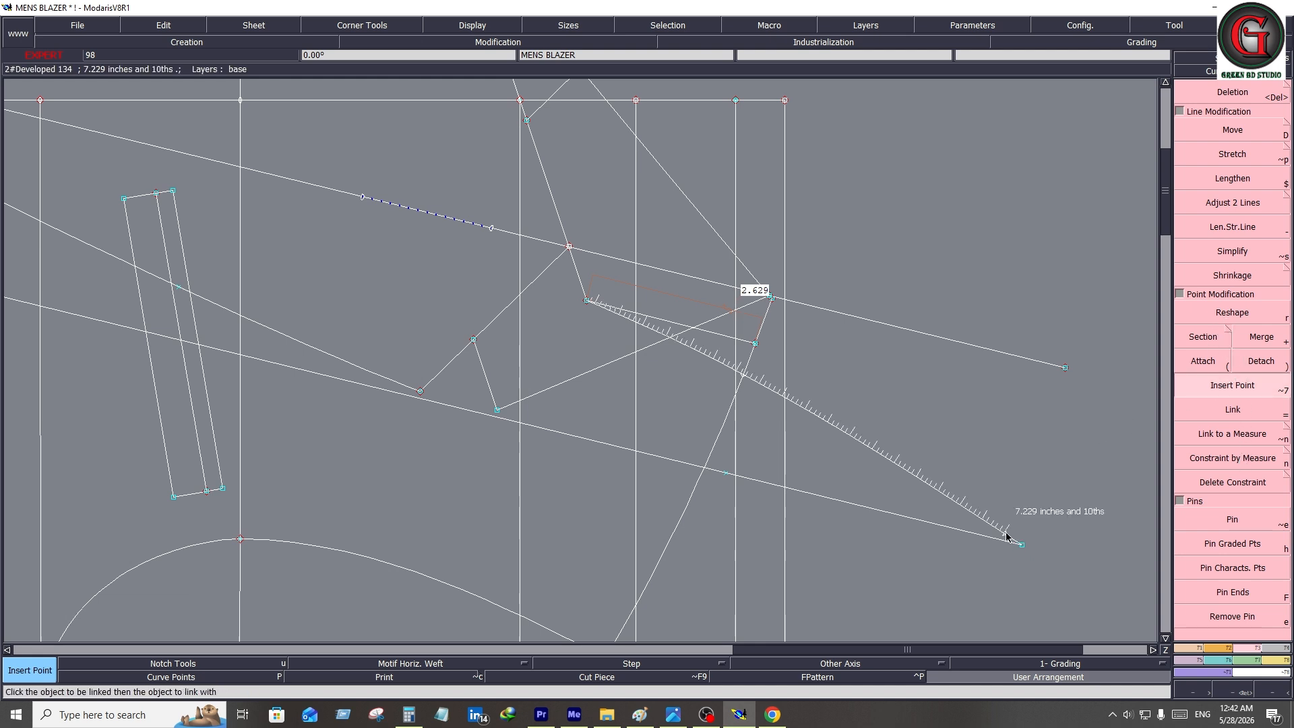
pyautogui.click(1210, 342)
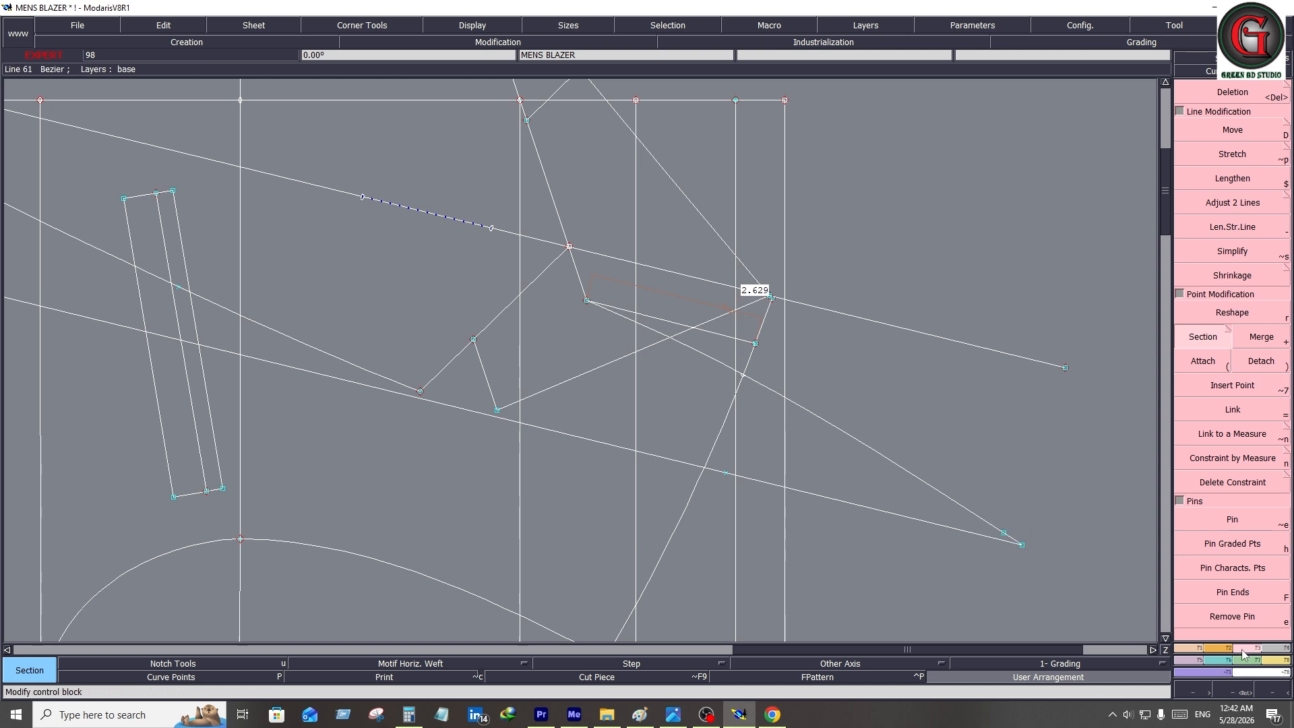
# - Pull the loose end away from the collar seam curve, and delete the cut-off tail and the old parallel construction line
pyautogui.click(1232, 314)
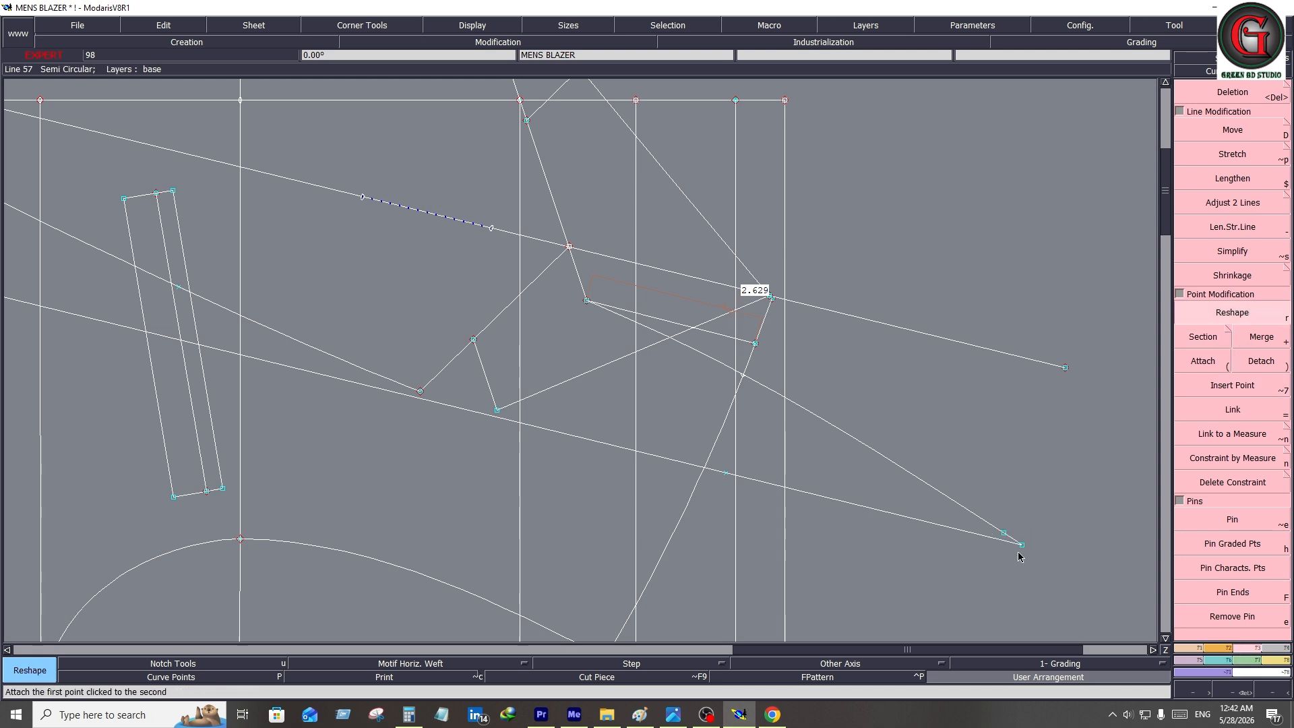
pyautogui.moveTo(1021, 544); pyautogui.dragTo(995, 594)
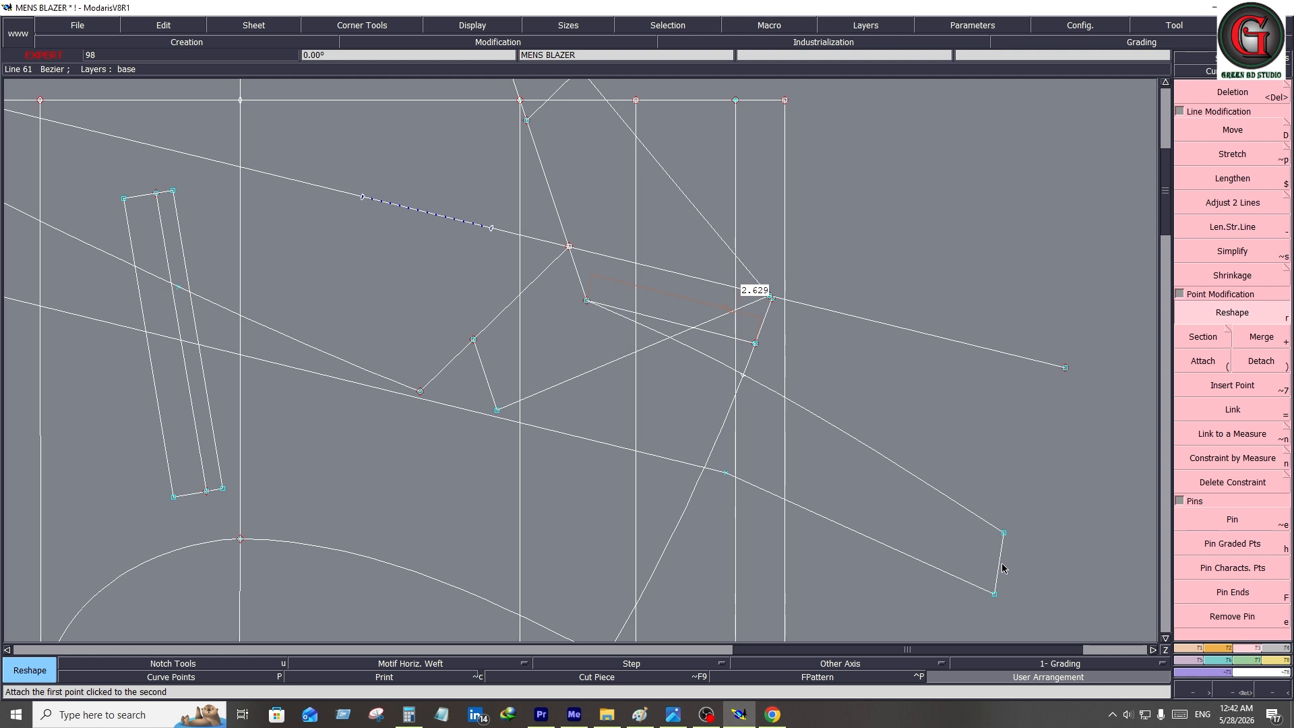
pyautogui.press('Delete')
pyautogui.click(1002, 568)
pyautogui.click(902, 553)
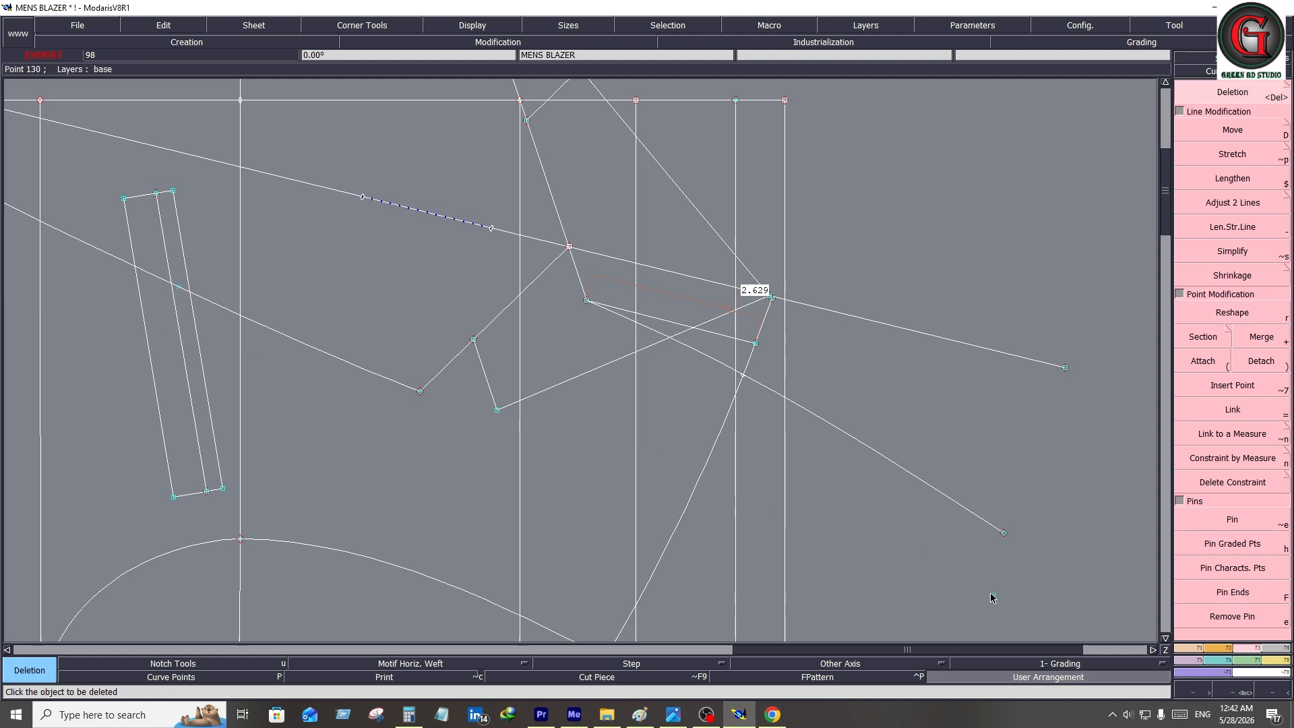
# - Create a parallel of the collar seam curve on its outer side at a distance of 2.75 inches
pyautogui.click(1190, 649)
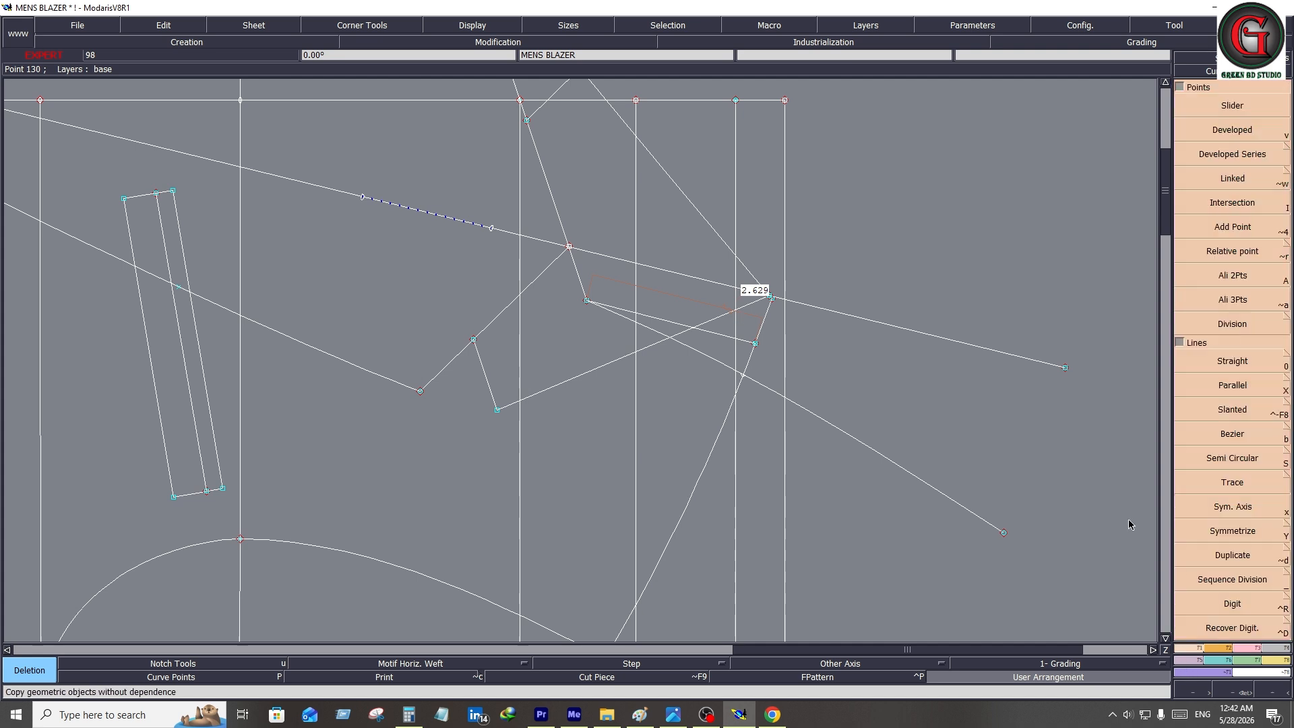
pyautogui.click(1228, 390)
pyautogui.click(900, 458)
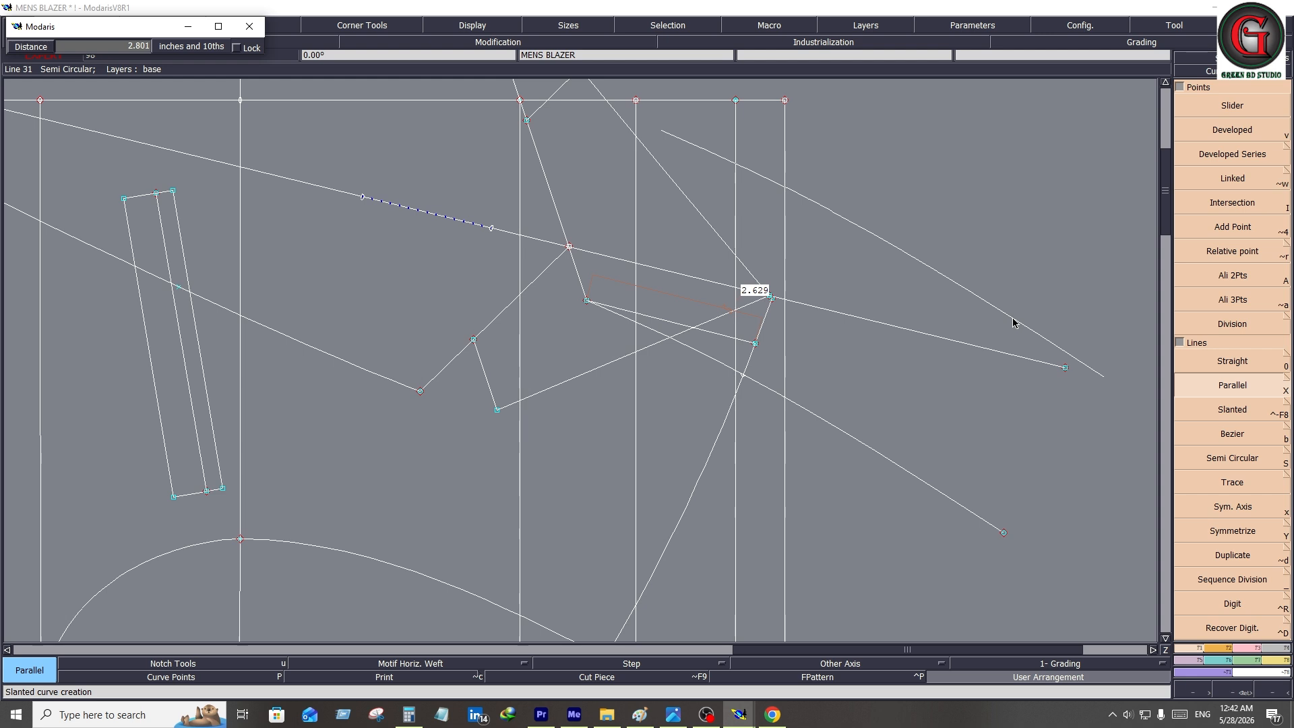
pyautogui.write('-2.750')
pyautogui.write('2')
pyautogui.press('Return')
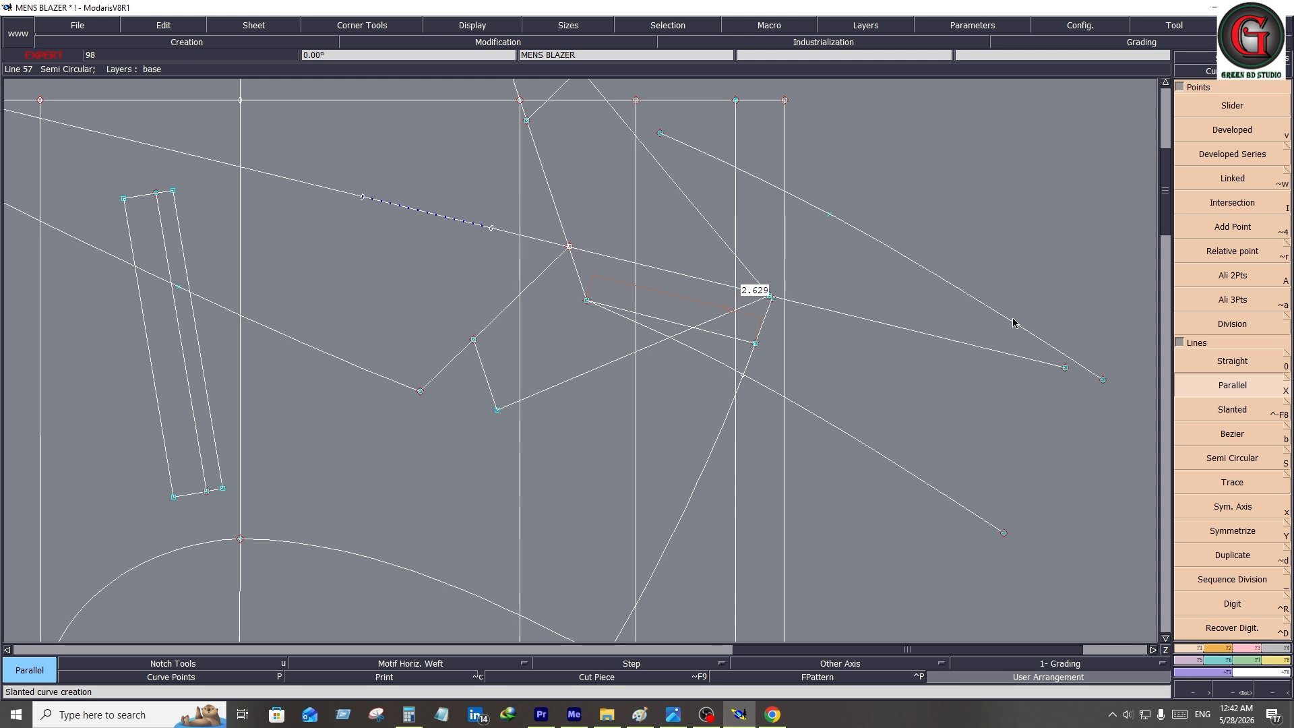
# - Draw a Bezier line from the upper collar tip to the far end of the parallel curve
pyautogui.click(1166, 84)
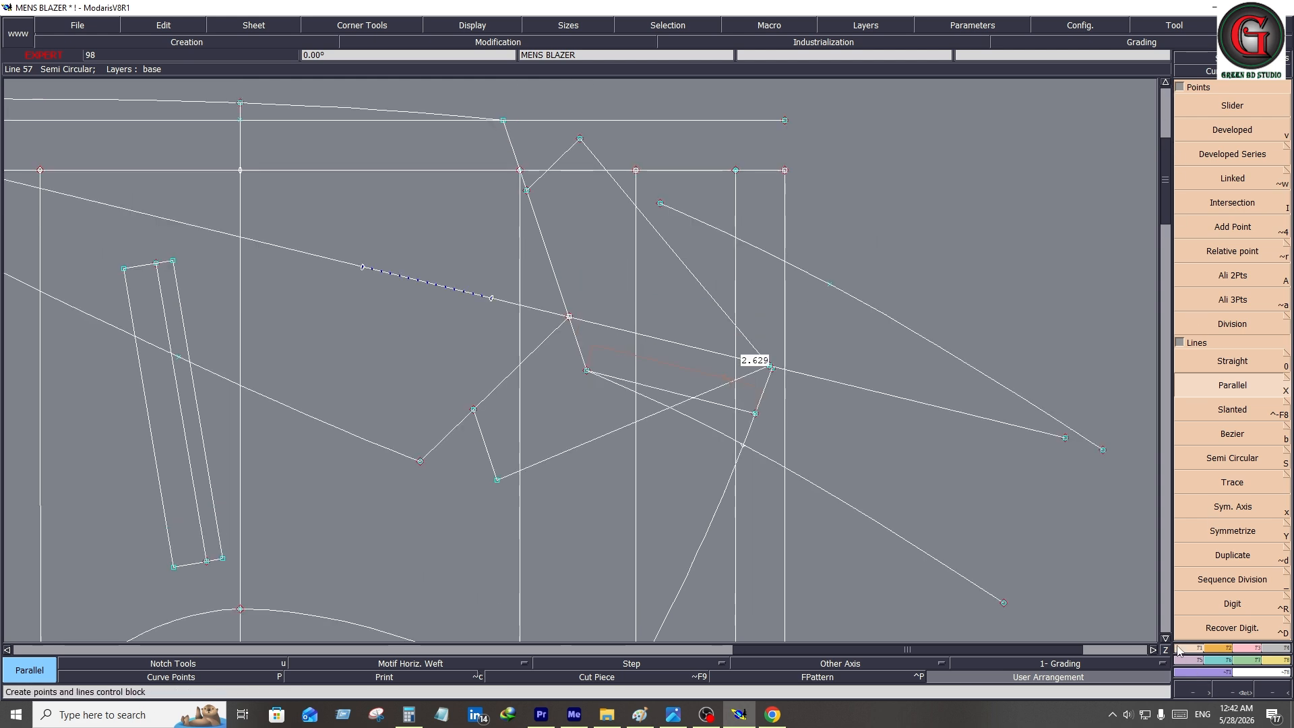
pyautogui.click(1232, 434)
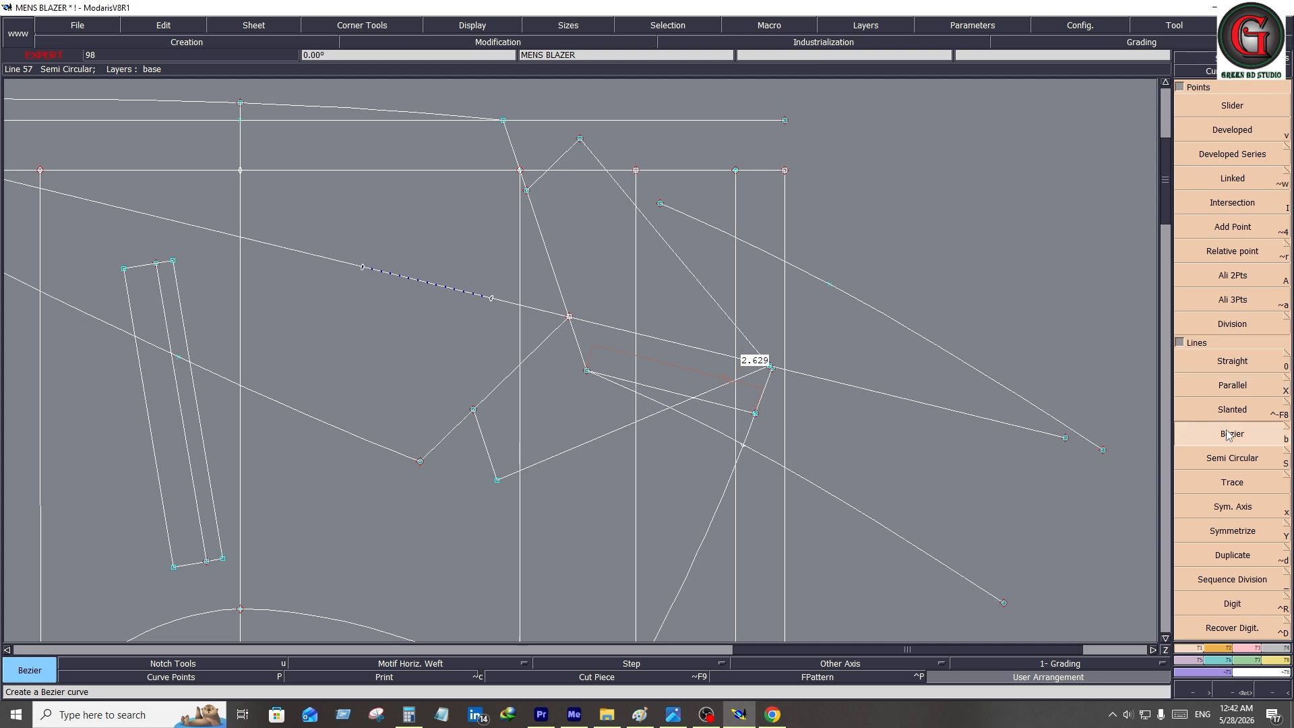
pyautogui.click(581, 139)
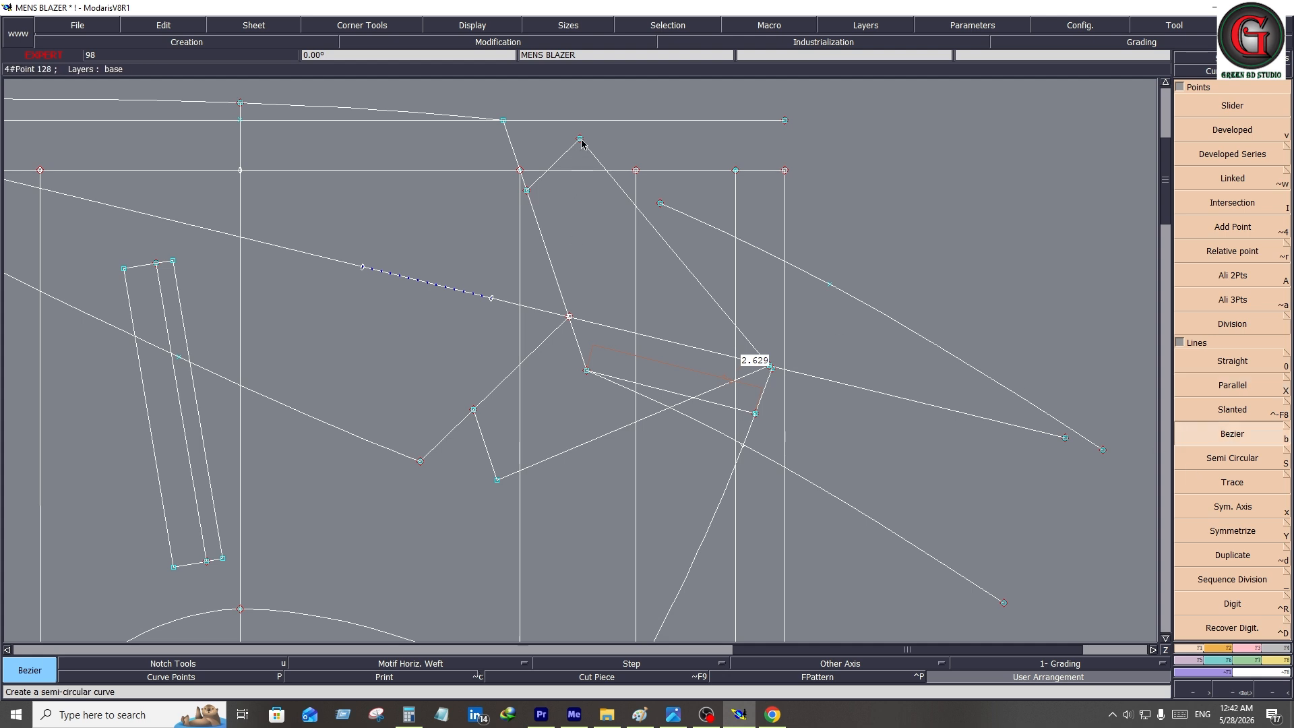
pyautogui.click(1103, 450)
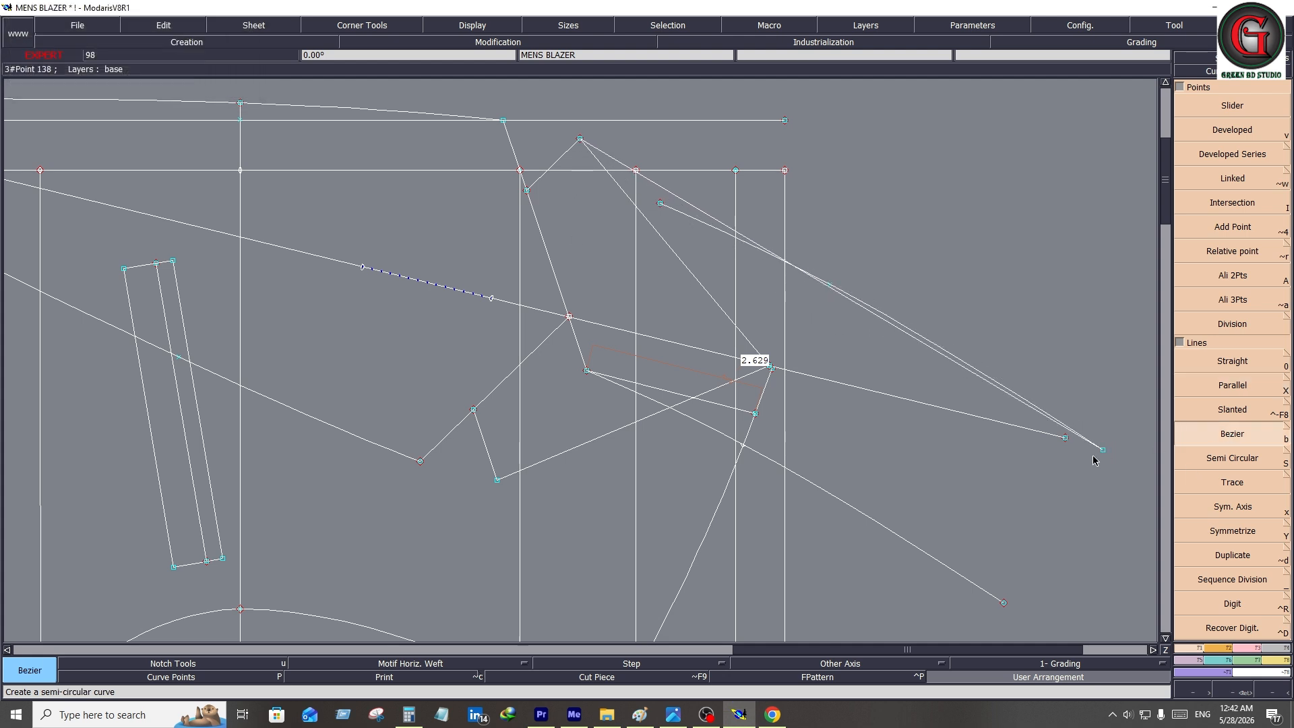
# - Display the curve handles and reshape the new outer collar line into a smooth curve close to the parallel guide
pyautogui.click(488, 26)
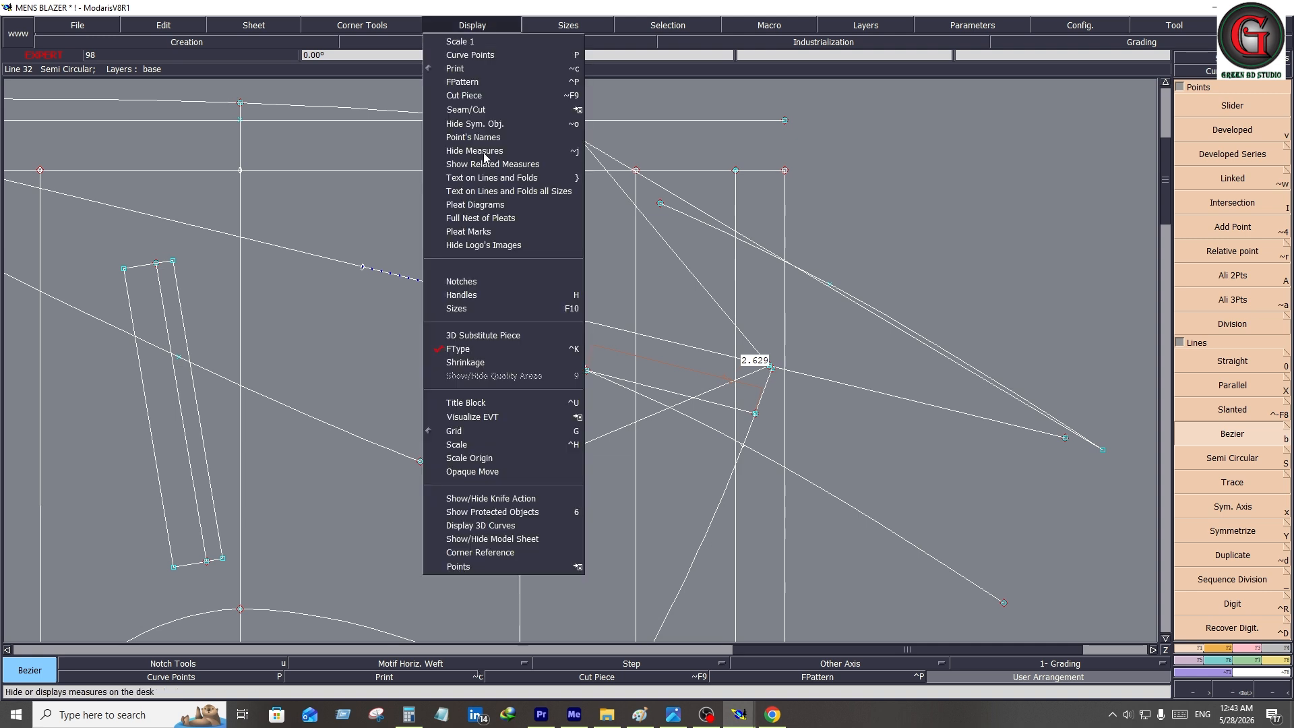
pyautogui.click(464, 294)
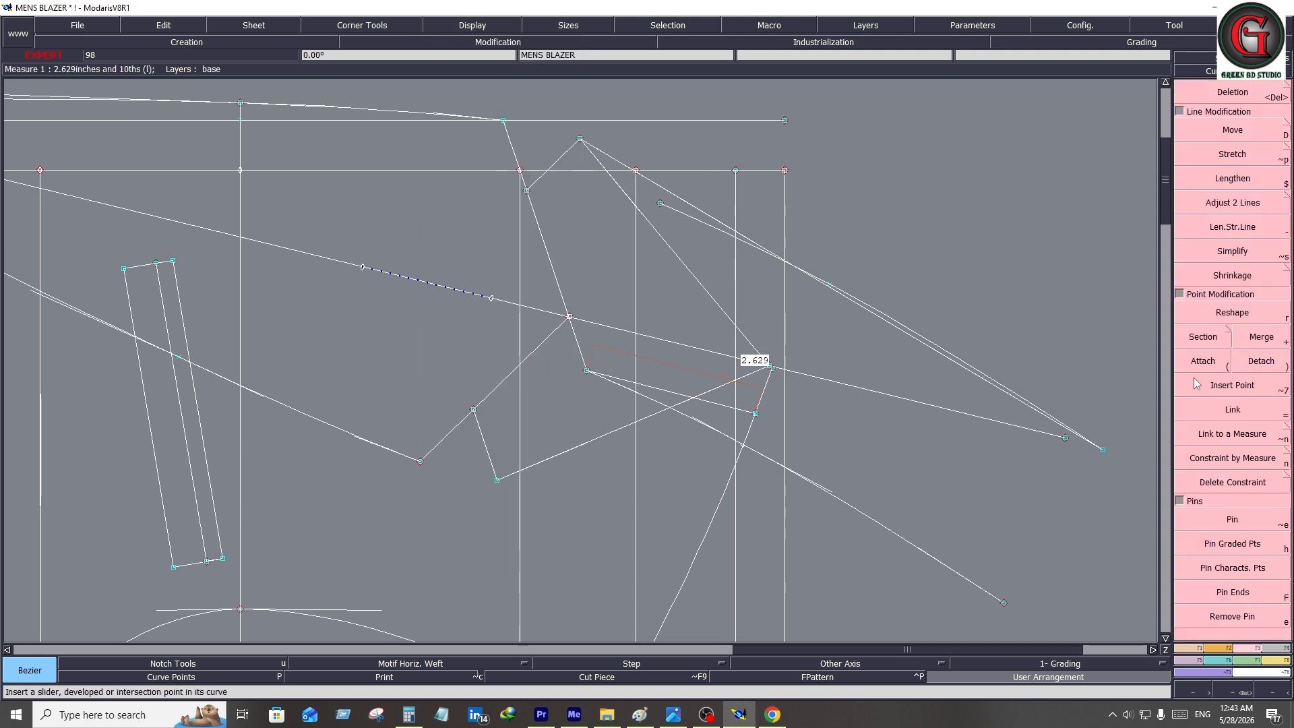
pyautogui.press('r')
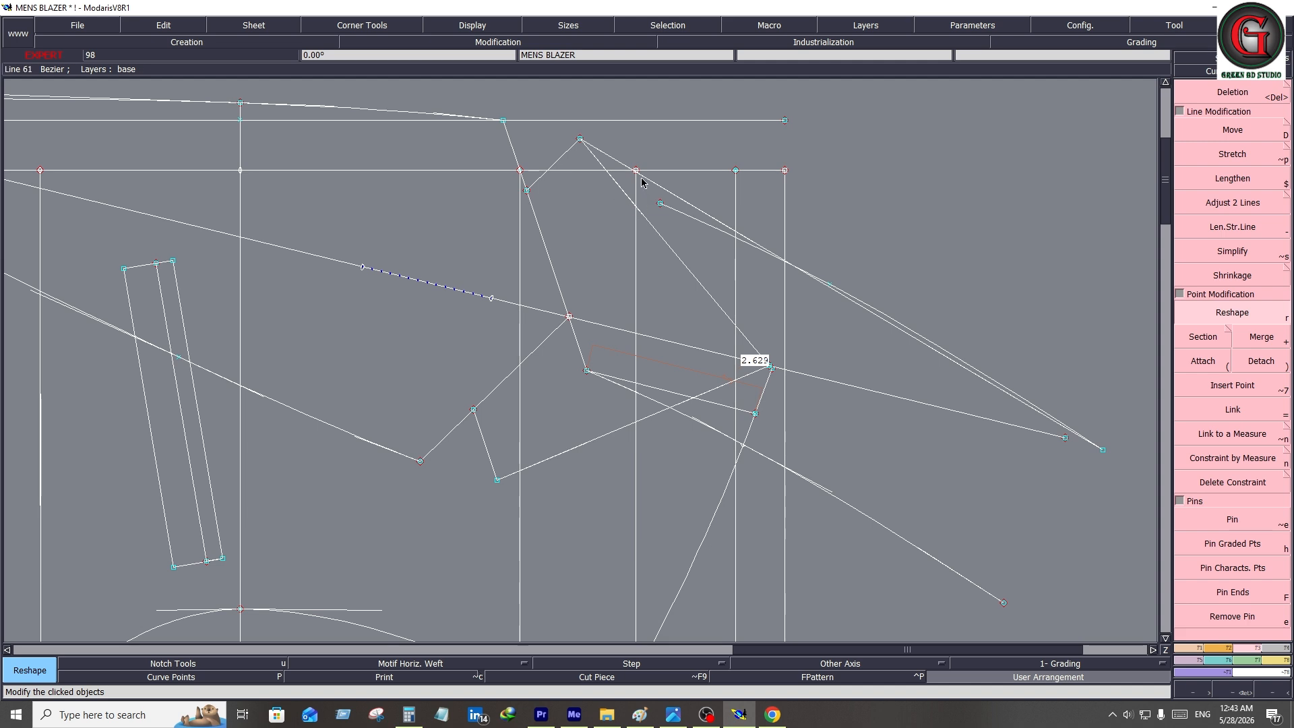
pyautogui.click(621, 163)
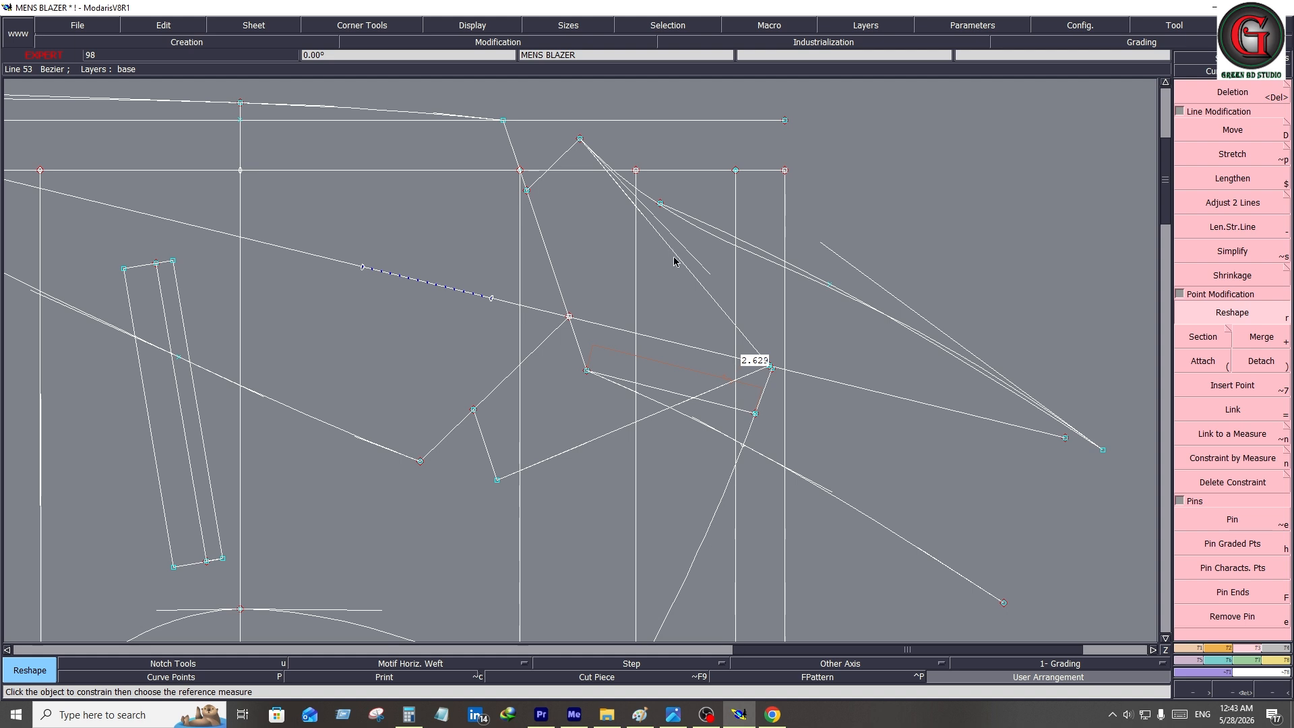
# - Delete the straight line from the collar tip and the parallel guide, and join the far ends of both collar curves with a Bezier line
pyautogui.press('Delete')
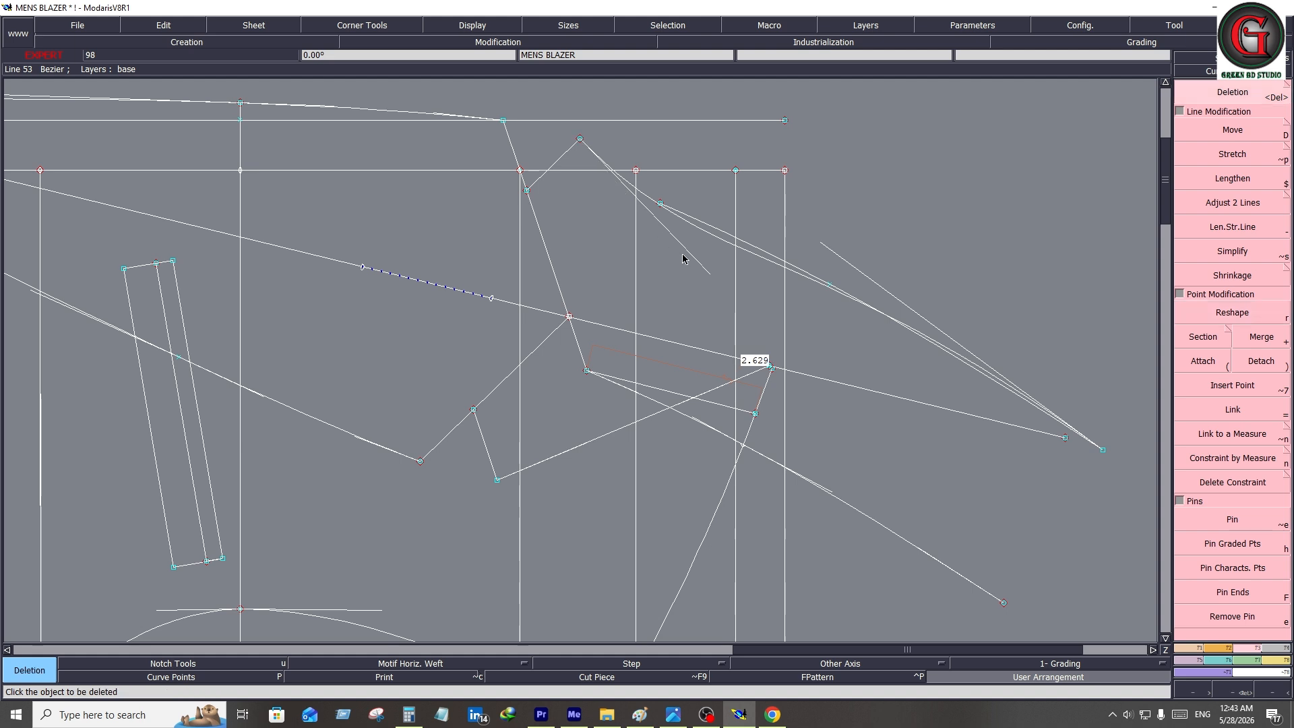
pyautogui.click(769, 257)
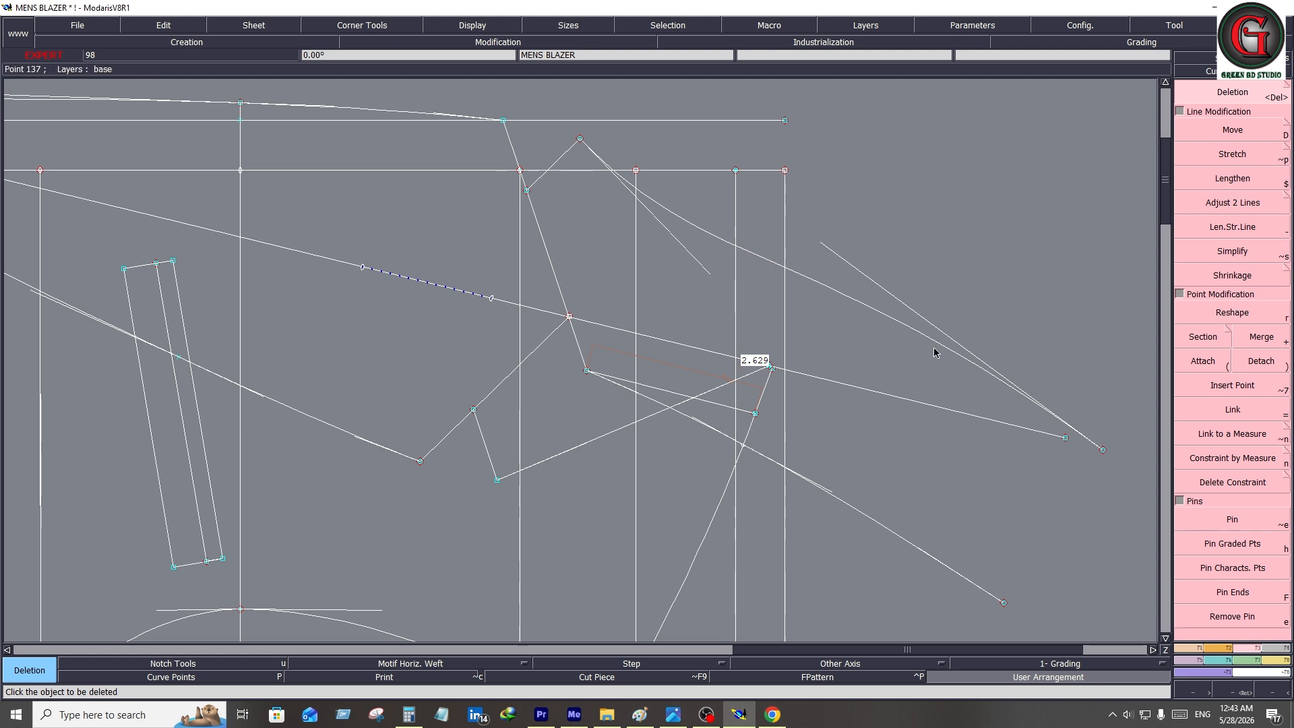
pyautogui.click(1185, 648)
pyautogui.click(1226, 441)
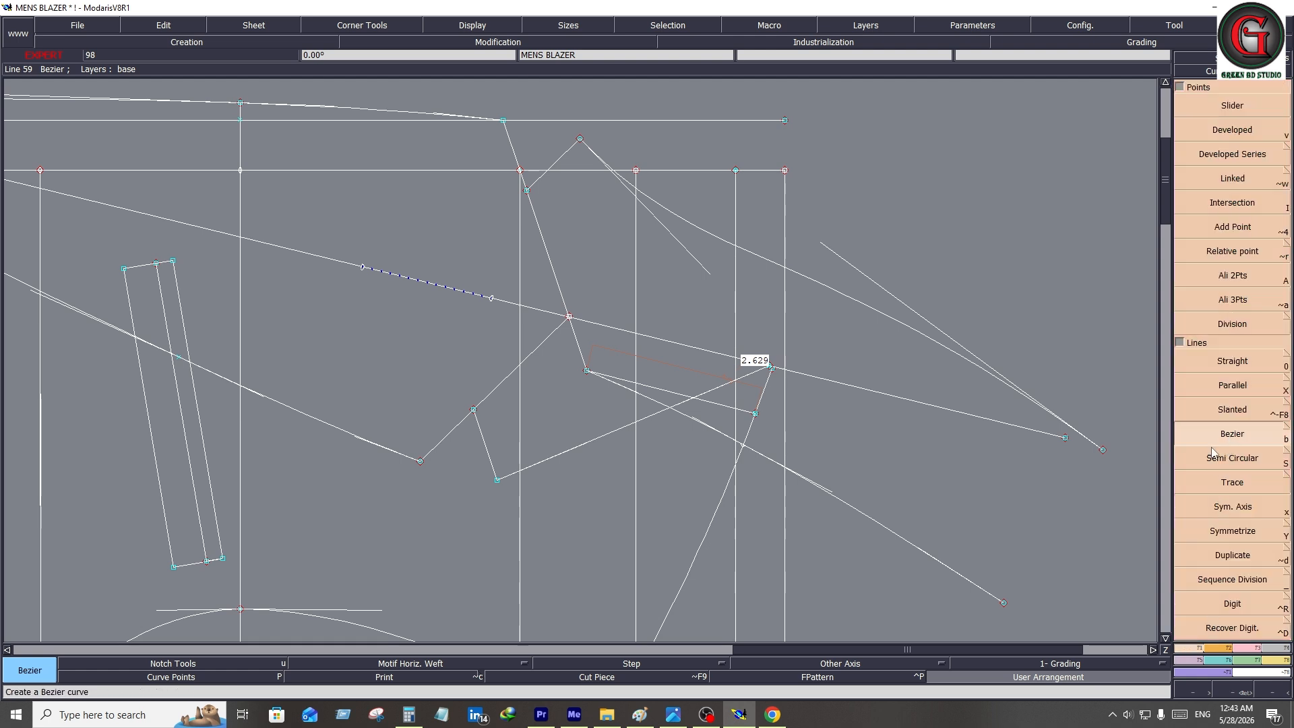
pyautogui.click(1003, 602)
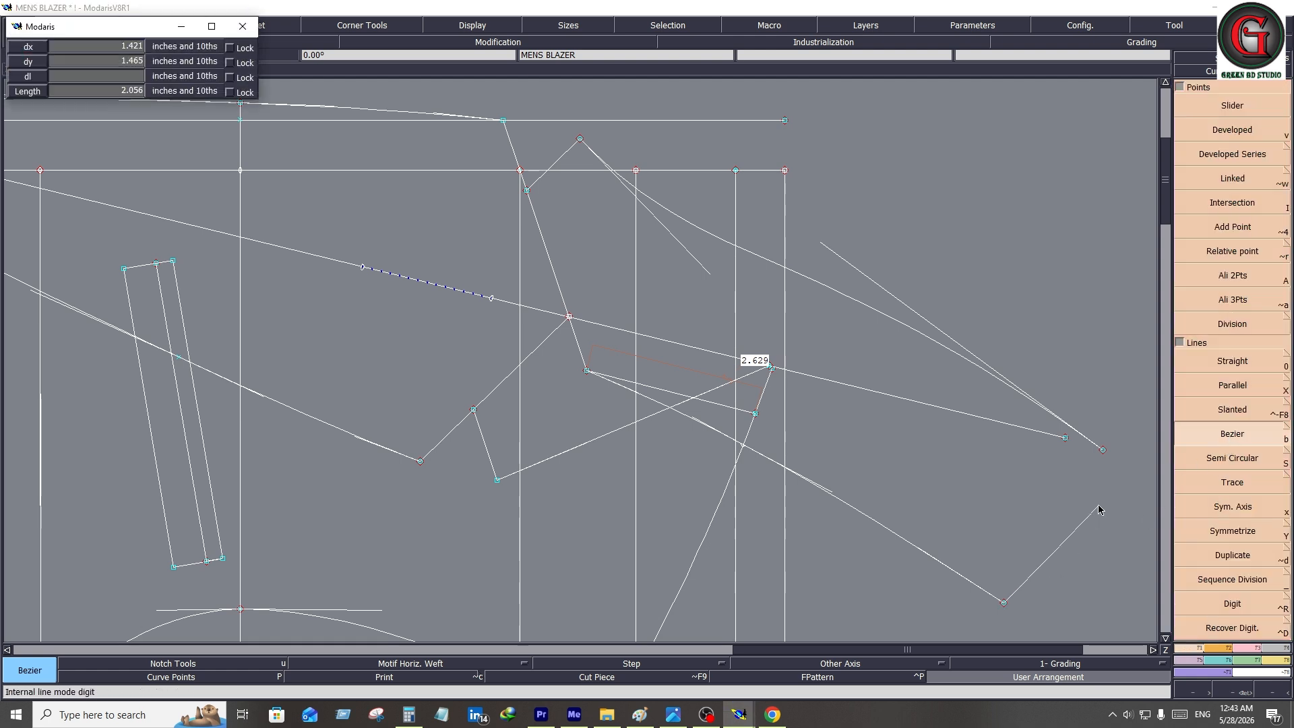
pyautogui.click(1104, 451)
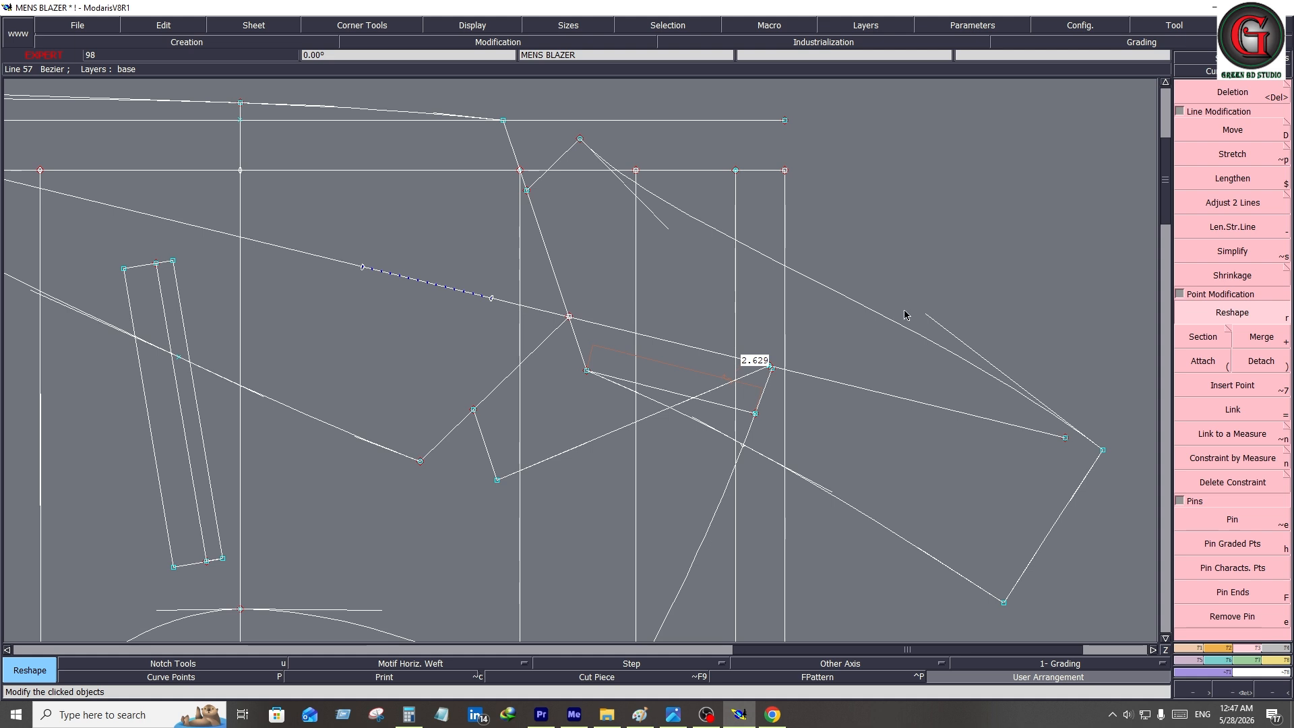
# - Place a developed point on the collar's back end line, 0.25 inches in from its outer corner
pyautogui.press('v')
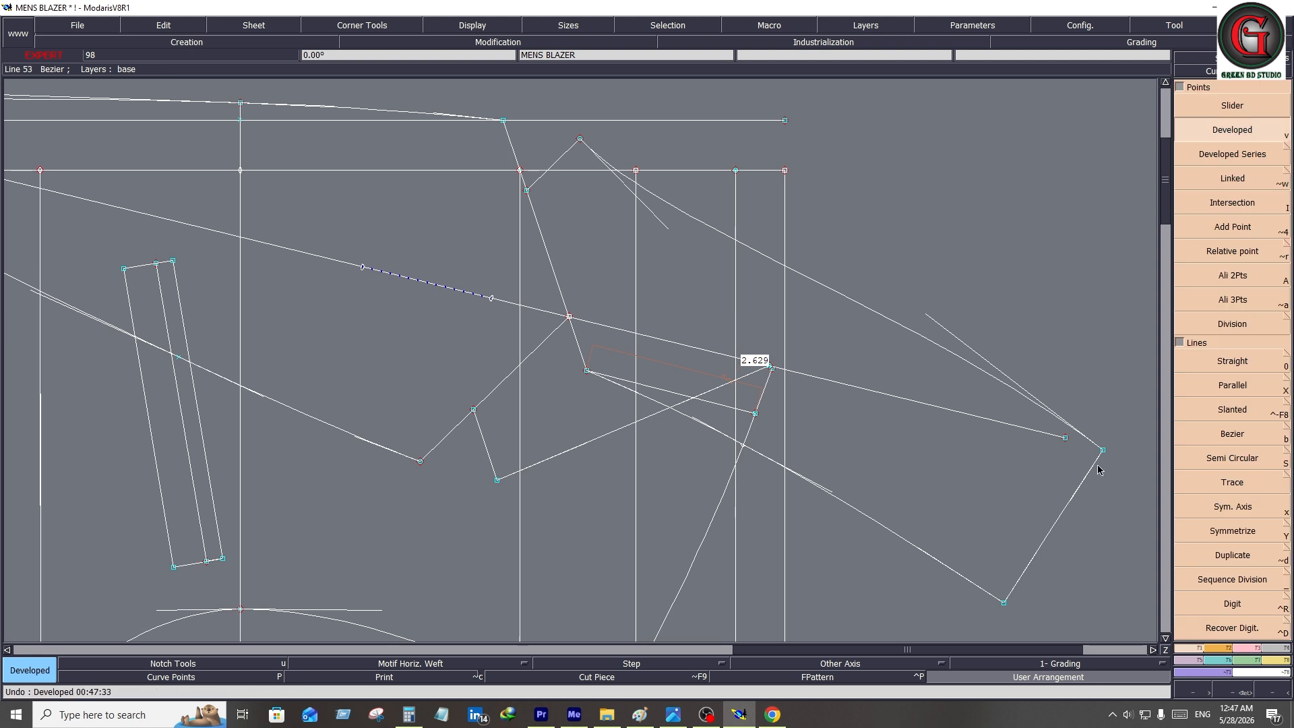
pyautogui.click(1104, 451)
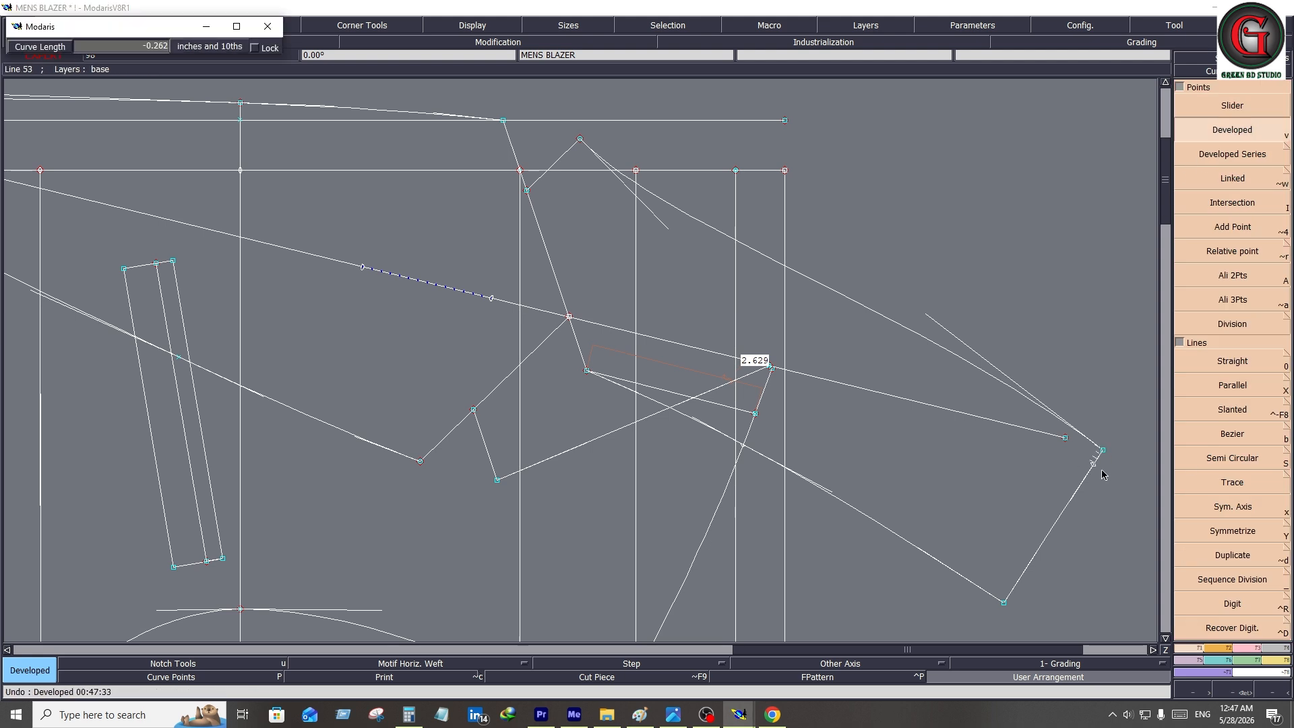
pyautogui.press('BackSpace')
pyautogui.write('-0.250')
pyautogui.press('Return')
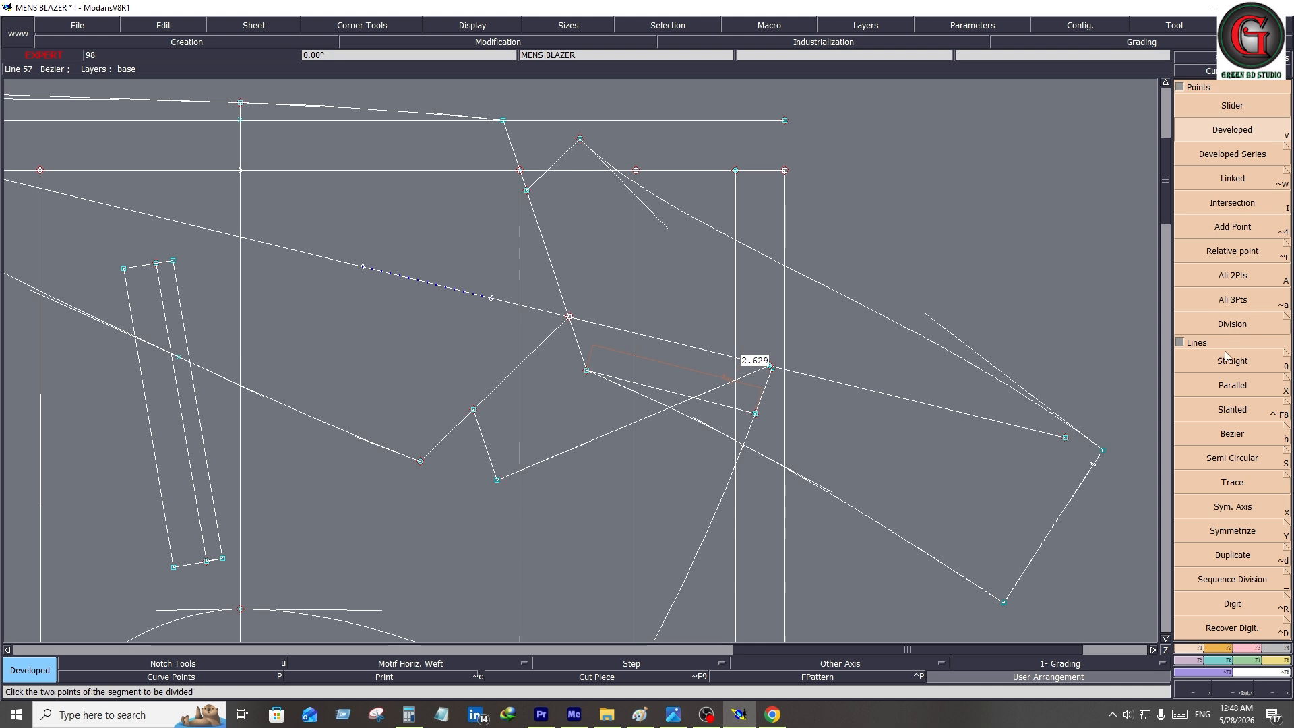
# - Reshape the collar seam curve by sliding its point on the shoulder line closer to the developed shoulder point
pyautogui.click(1253, 648)
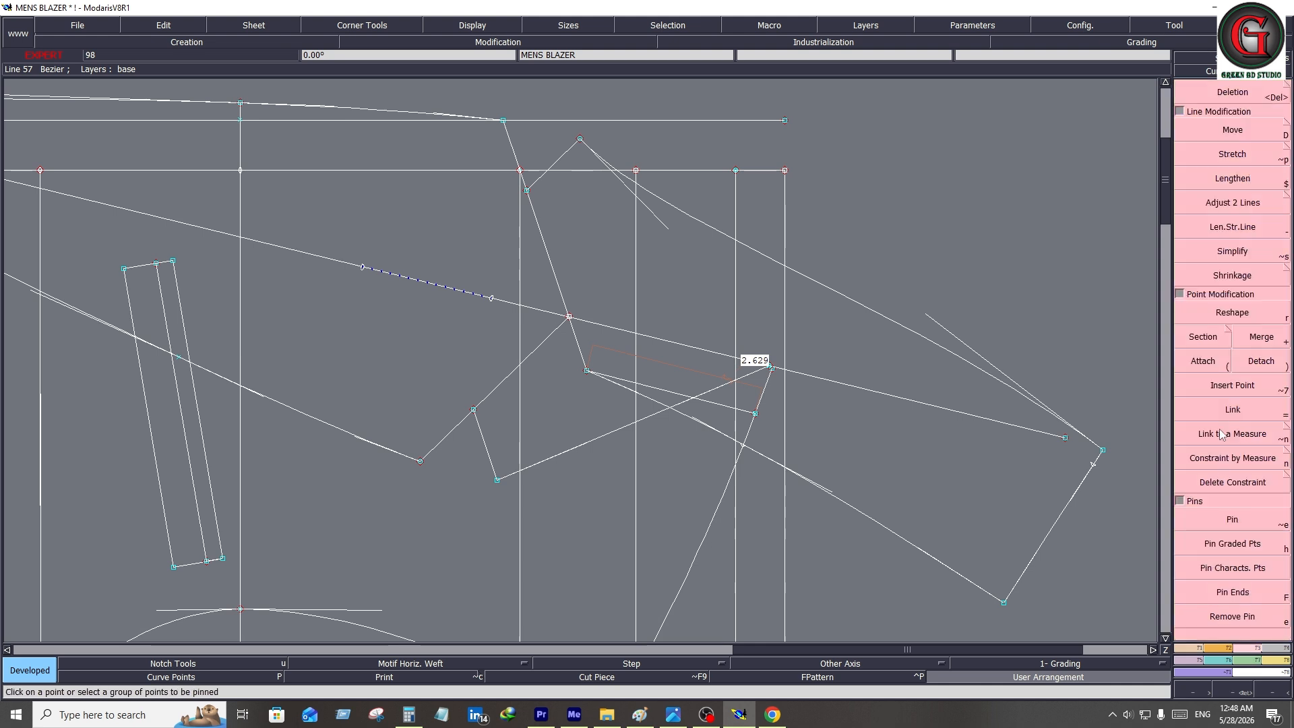
pyautogui.click(759, 467)
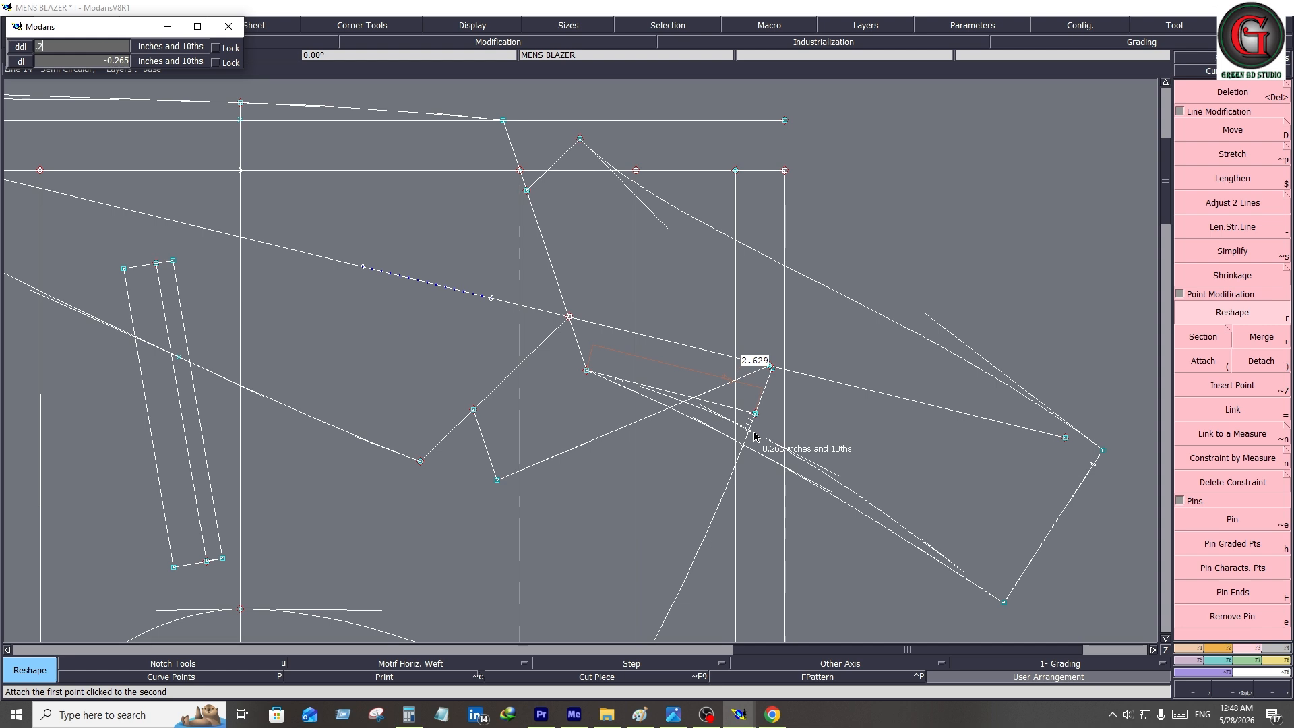
pyautogui.press('Return')
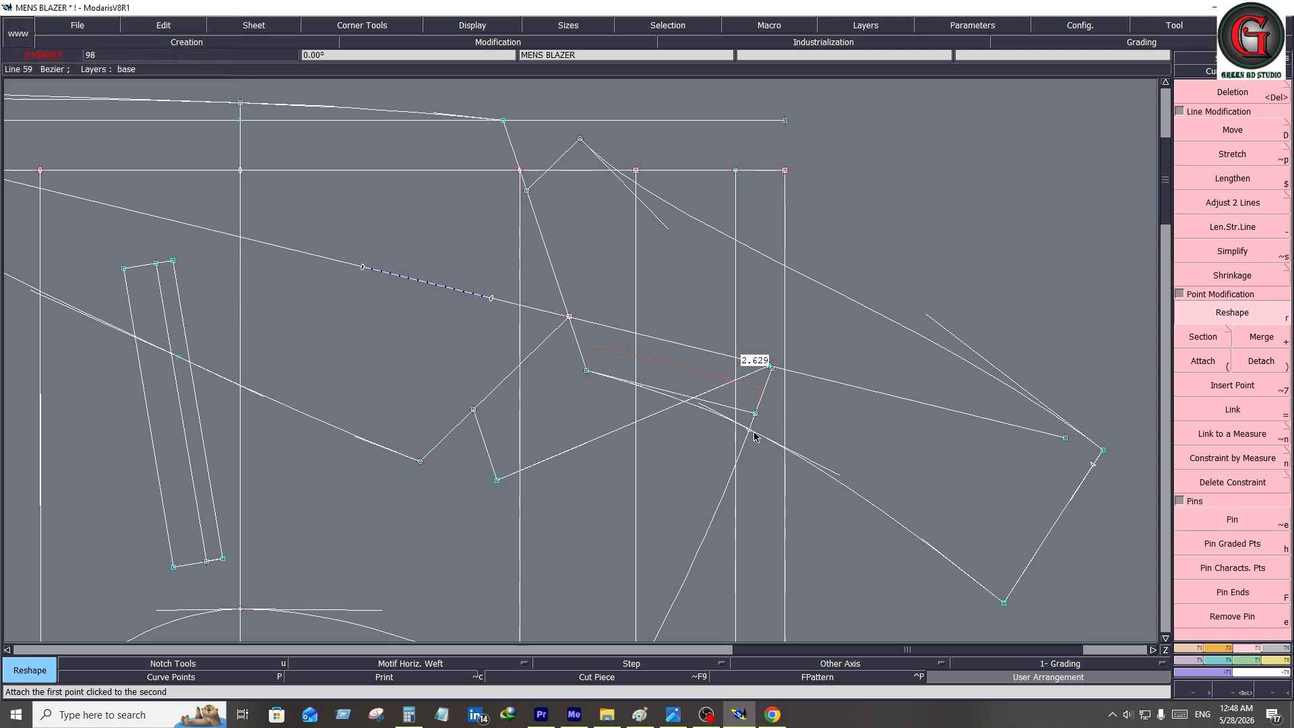
# - Delete the outer collar curve between the upper collar tip and the back end line's outer corner
pyautogui.press('Delete')
pyautogui.click(897, 325)
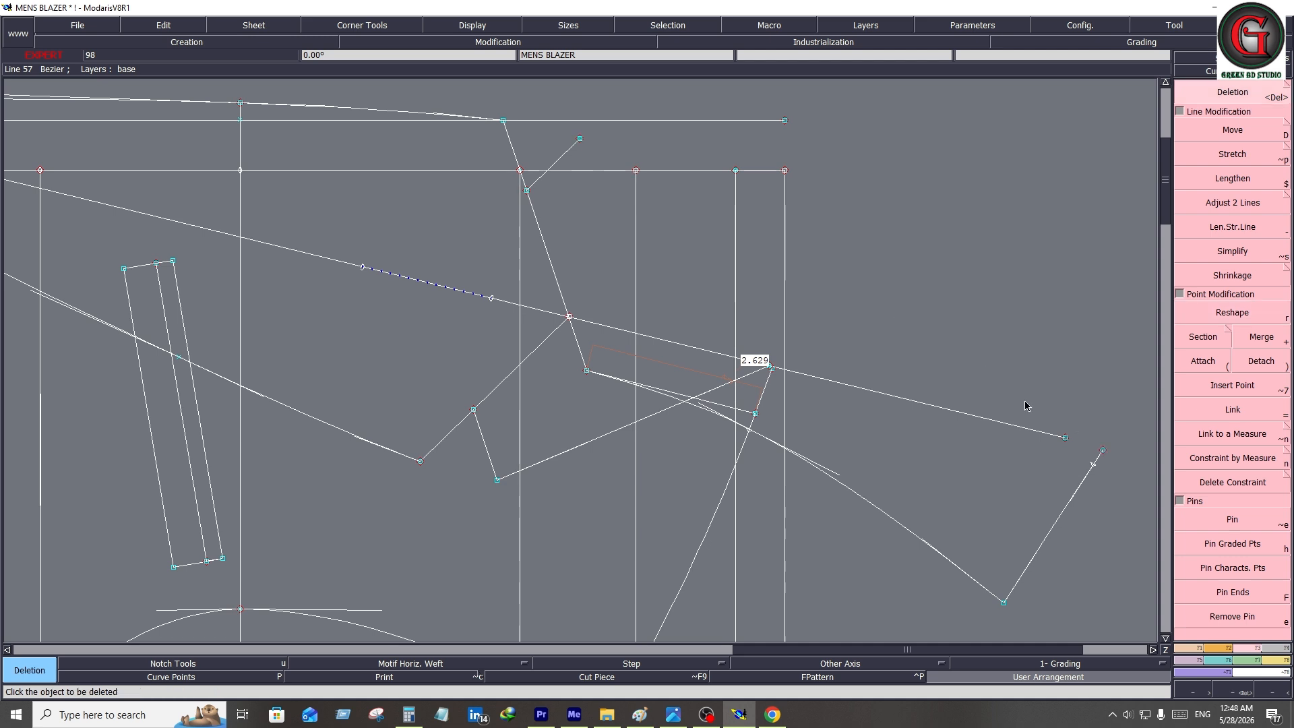
# - Insert the developed point into the collar's back end line, and draw a parallel of the collar seam curve at 2.5 inches
pyautogui.click(1232, 386)
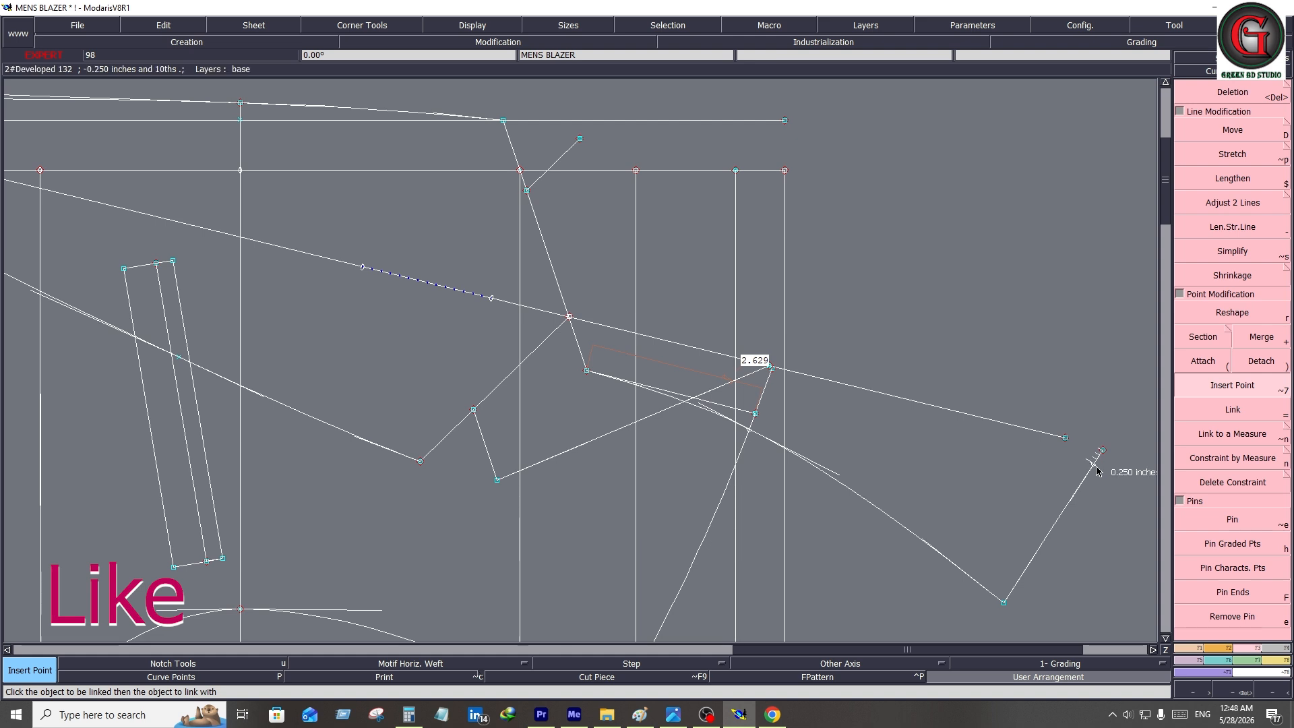
pyautogui.click(1097, 471)
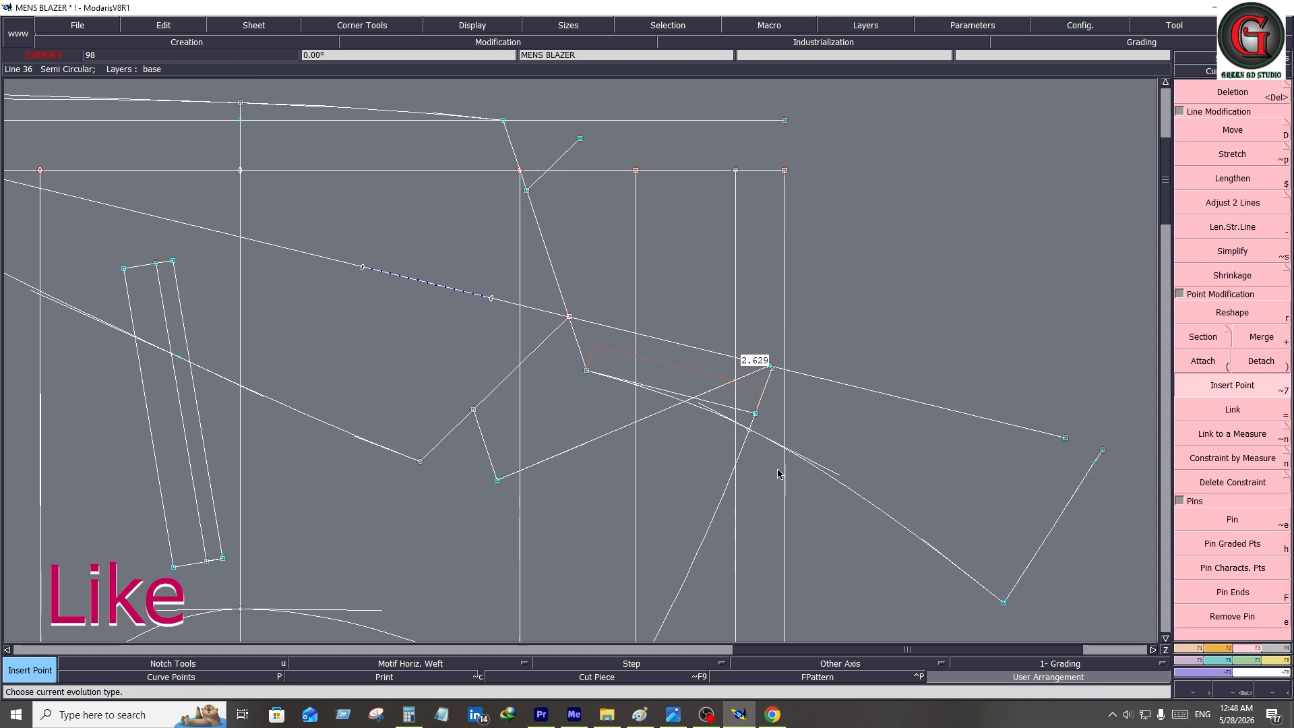
pyautogui.click(1187, 653)
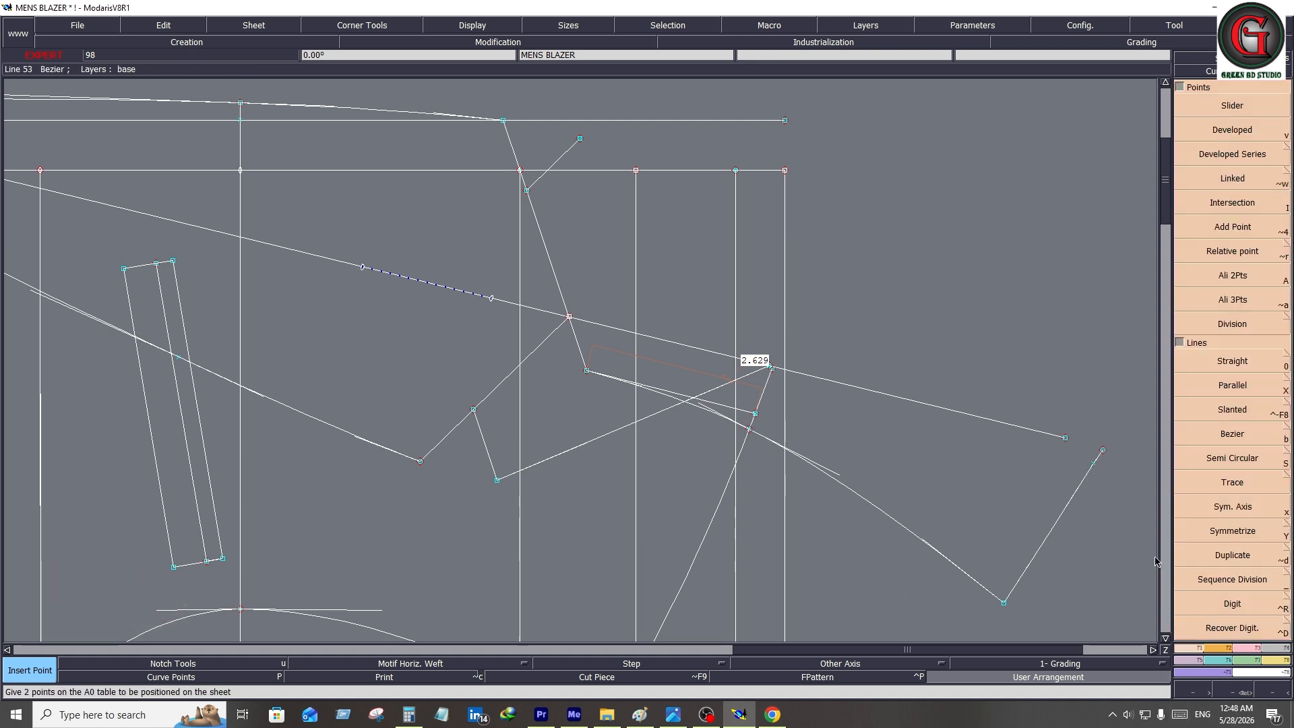
pyautogui.click(1233, 386)
pyautogui.click(890, 512)
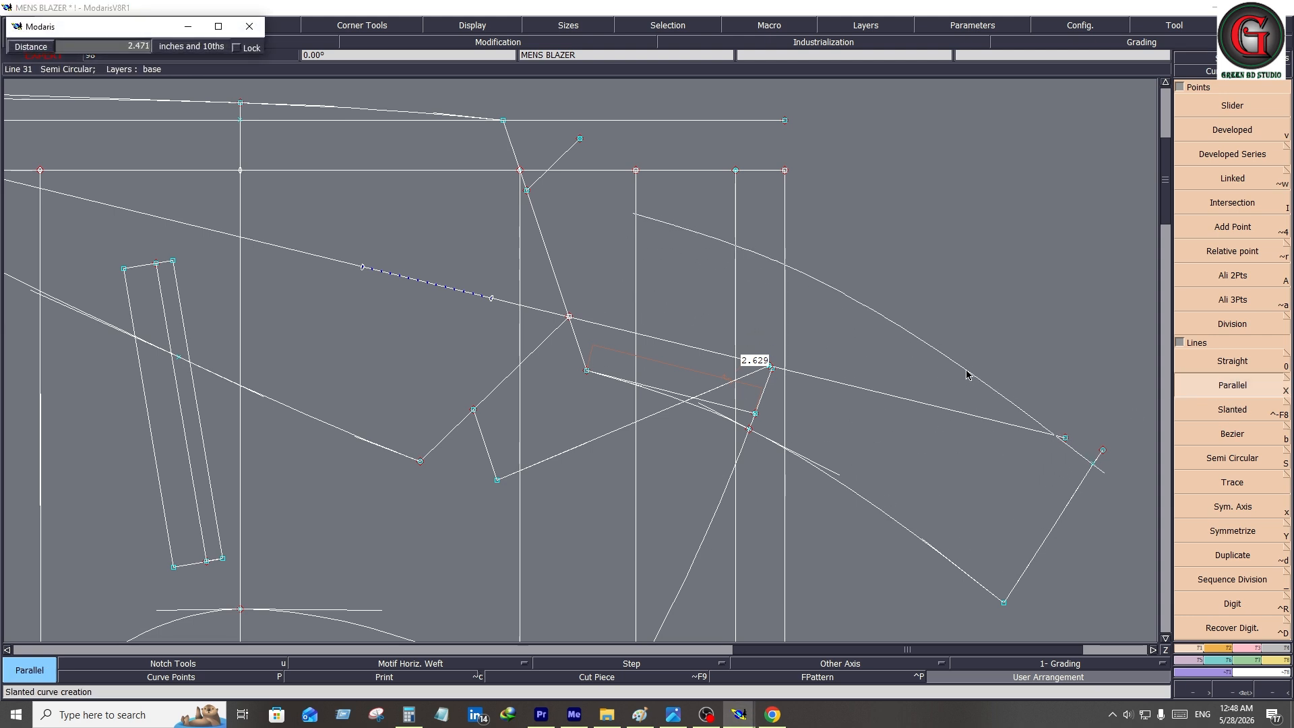
pyautogui.write('2.485')
pyautogui.write('2.')
pyautogui.write('5')
pyautogui.press('Return')
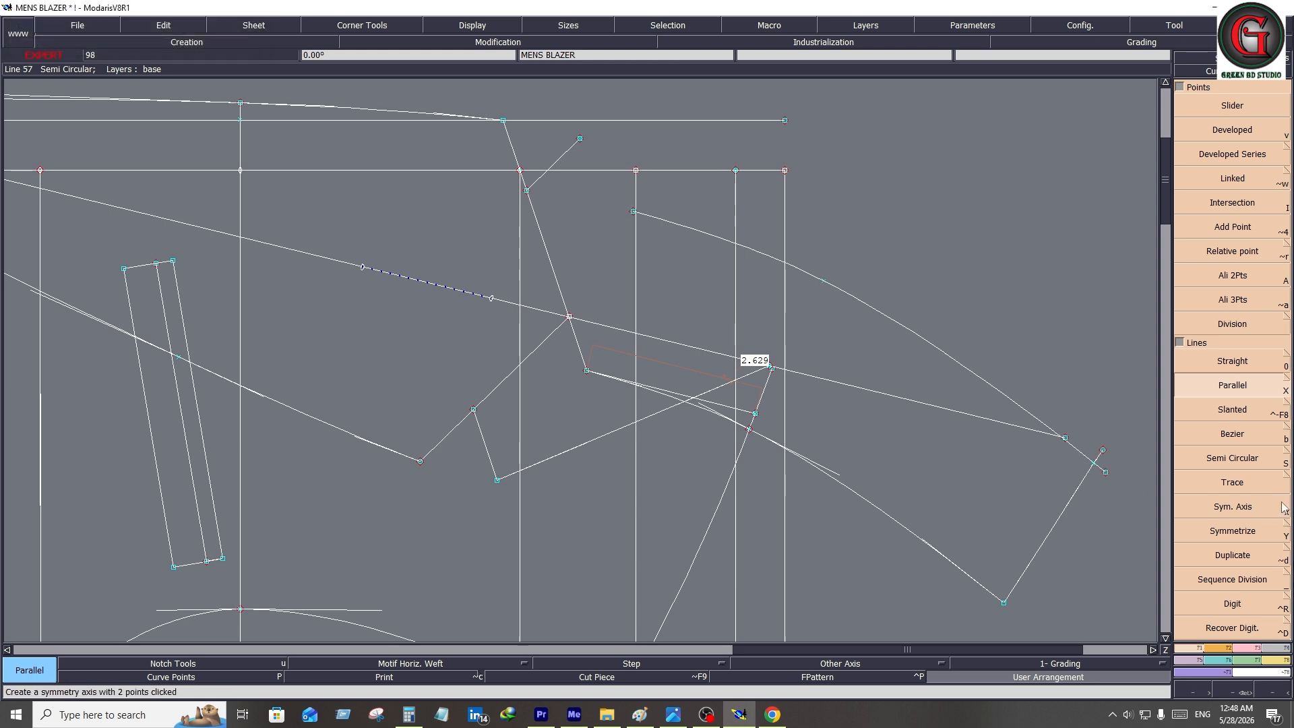
# - Draw a Bezier line from the upper collar tip through the parallel curve to the inserted point, and delete the parallel, keeping its print
pyautogui.click(1224, 439)
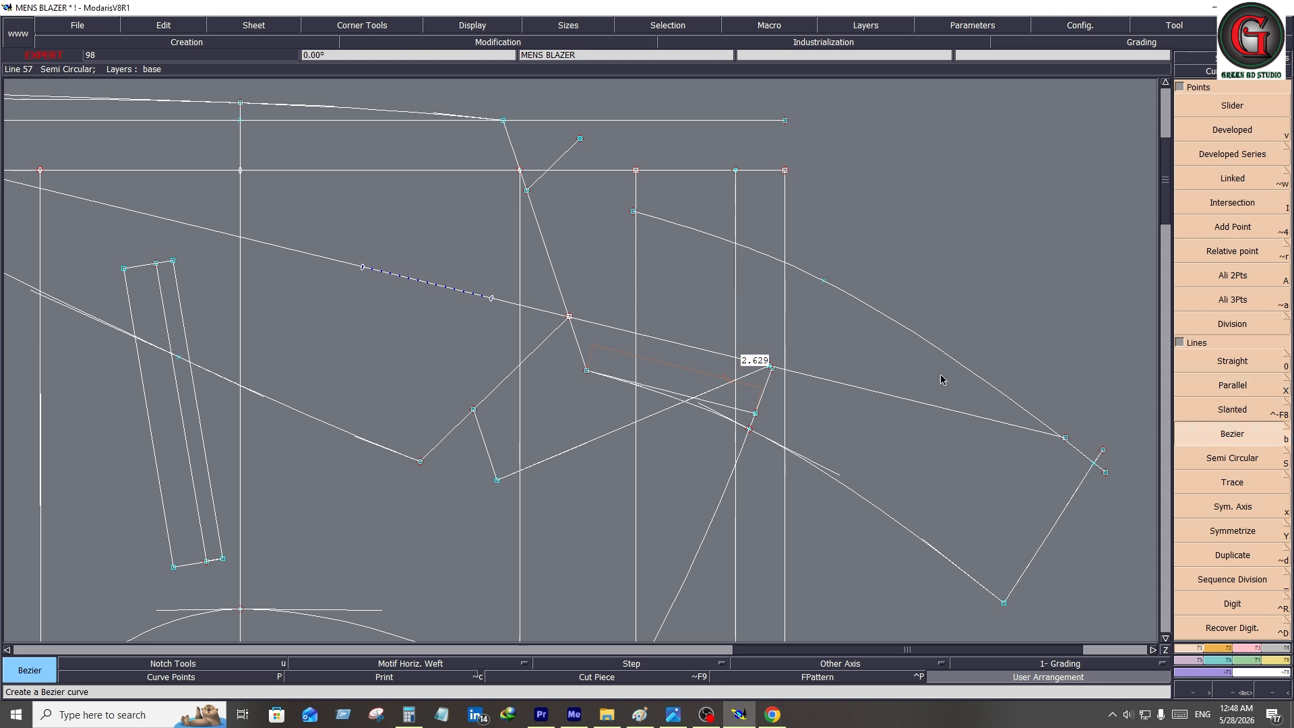
pyautogui.click(579, 138)
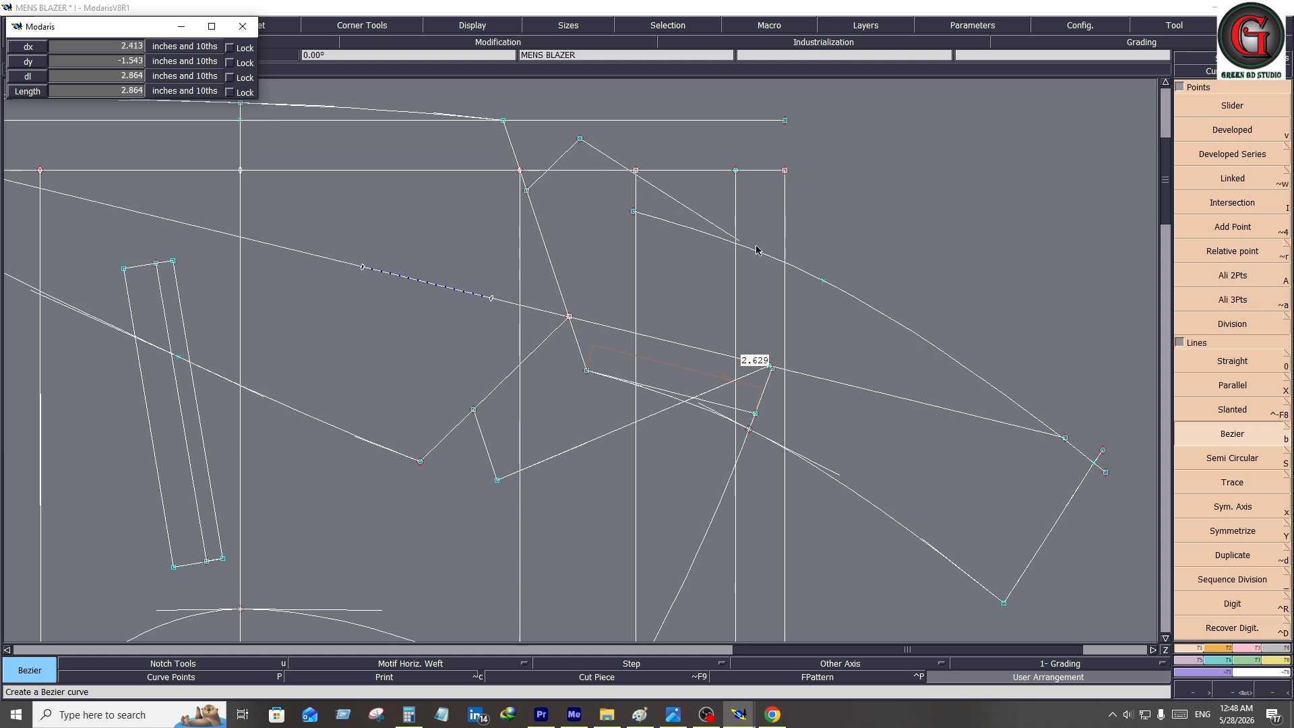
pyautogui.click(700, 231)
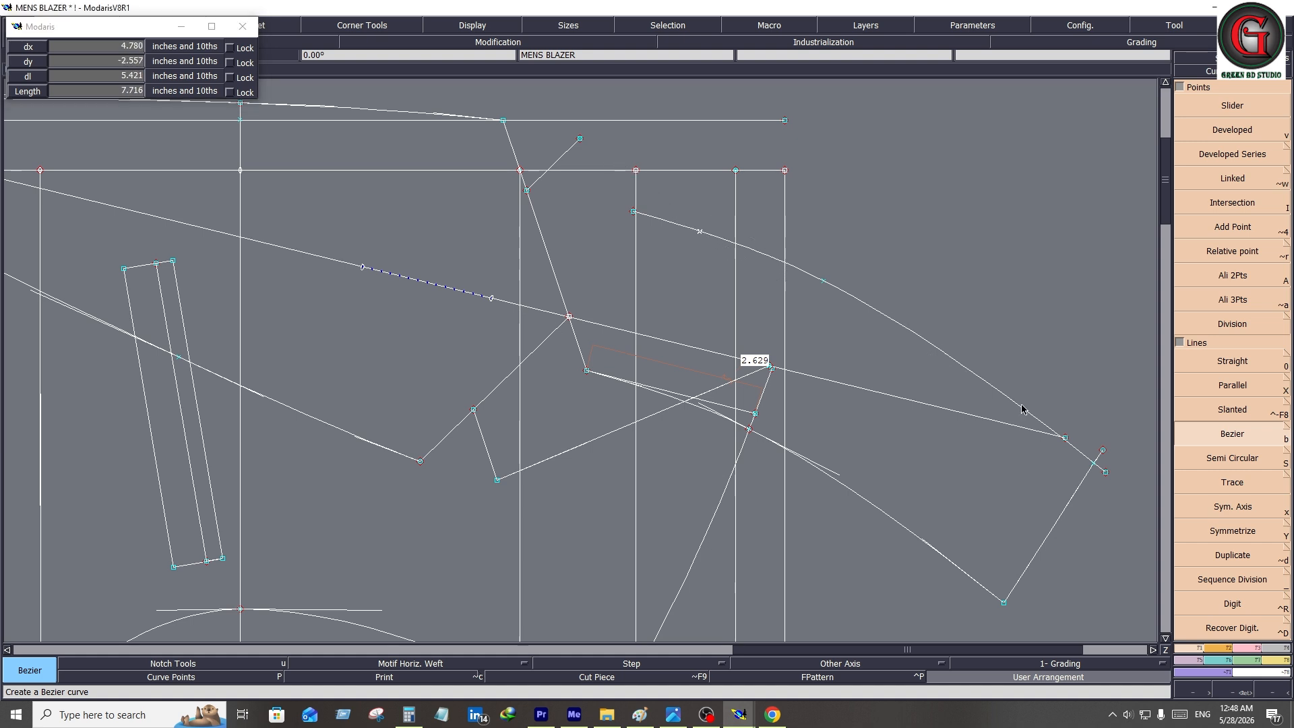
pyautogui.click(1094, 463)
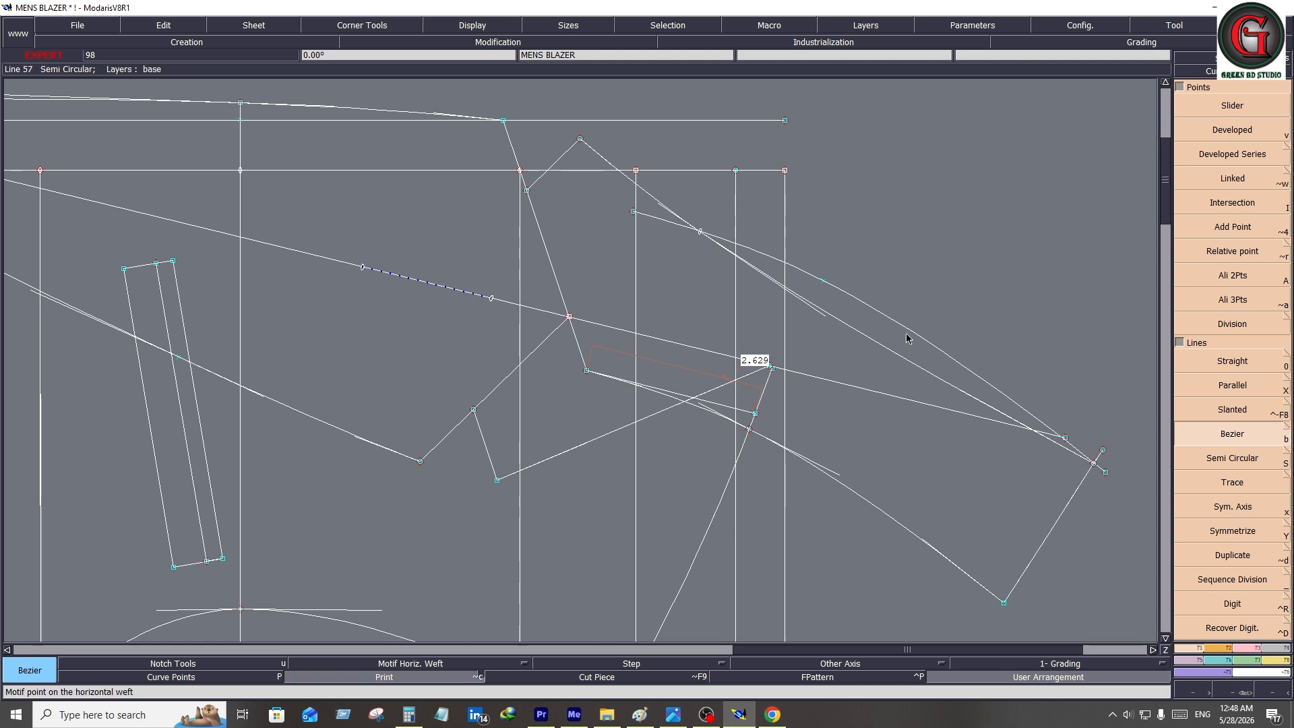
pyautogui.press('Delete')
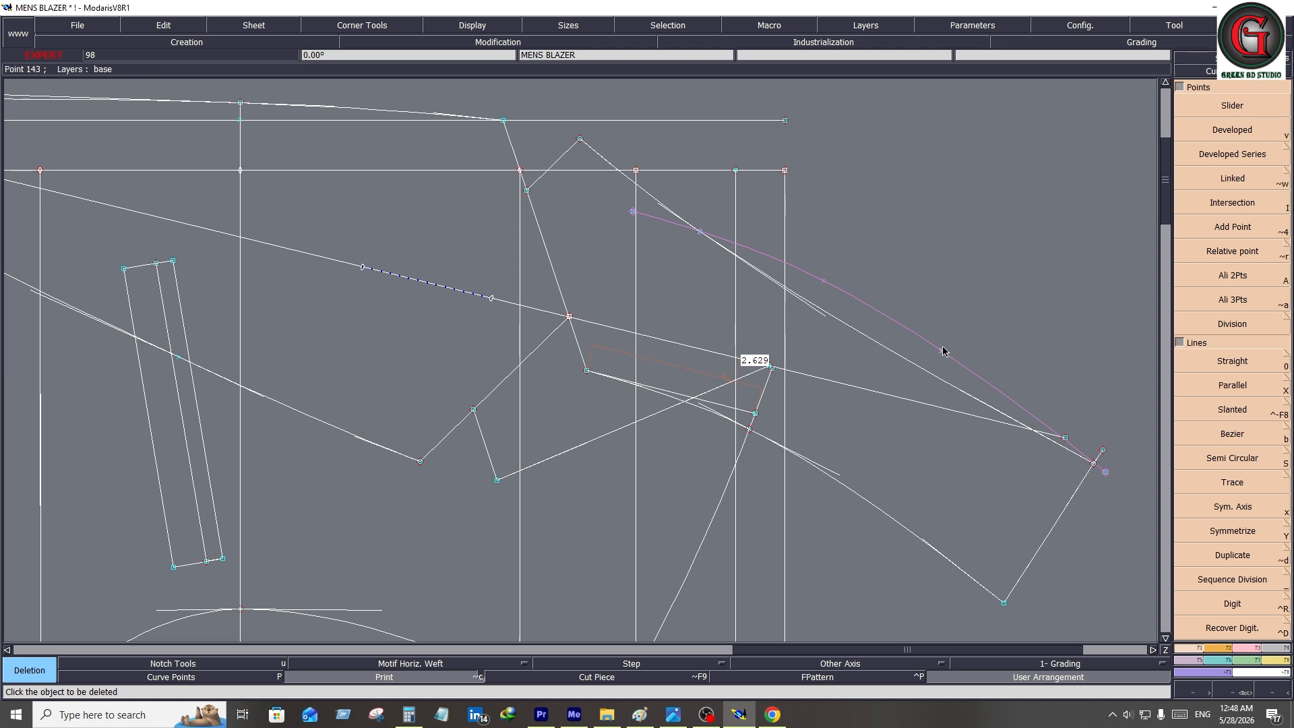
# - Reshape the outer collar curve to follow the printed parallel, sliding its middle point closer to the collar tip and adjusting the tangents
pyautogui.click(1252, 648)
pyautogui.click(1222, 314)
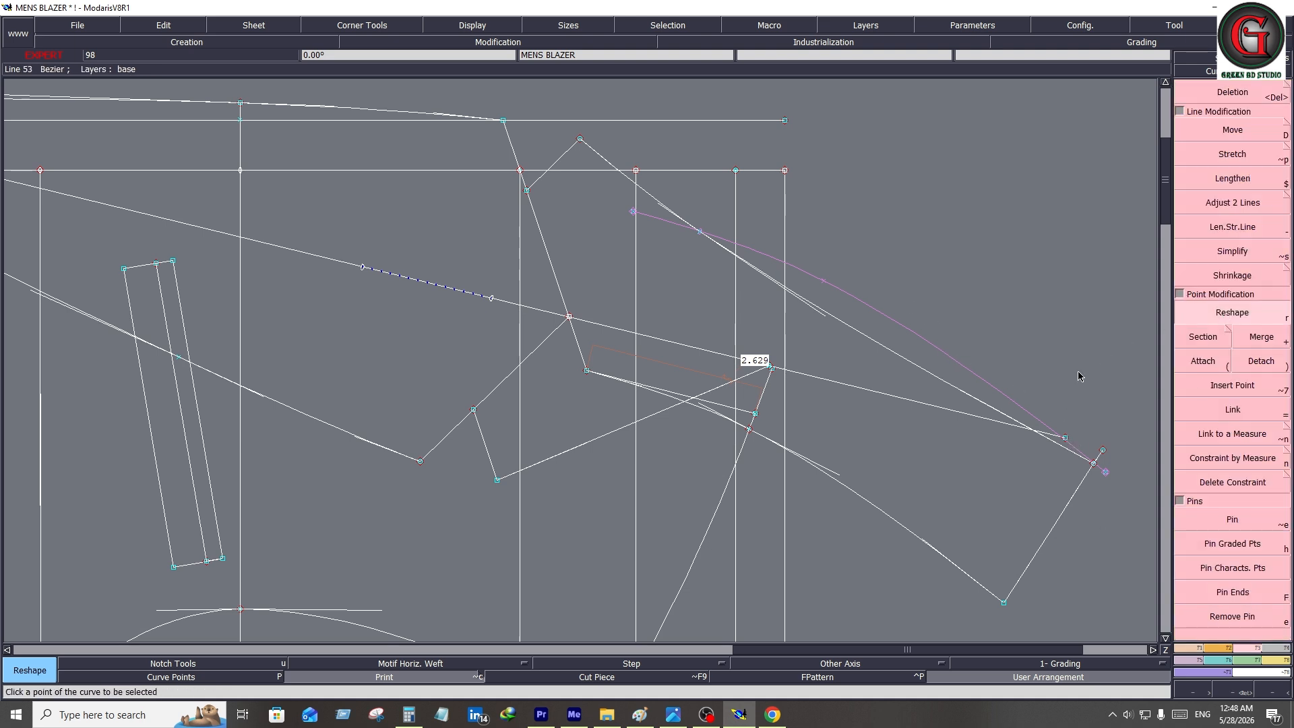
pyautogui.click(976, 404)
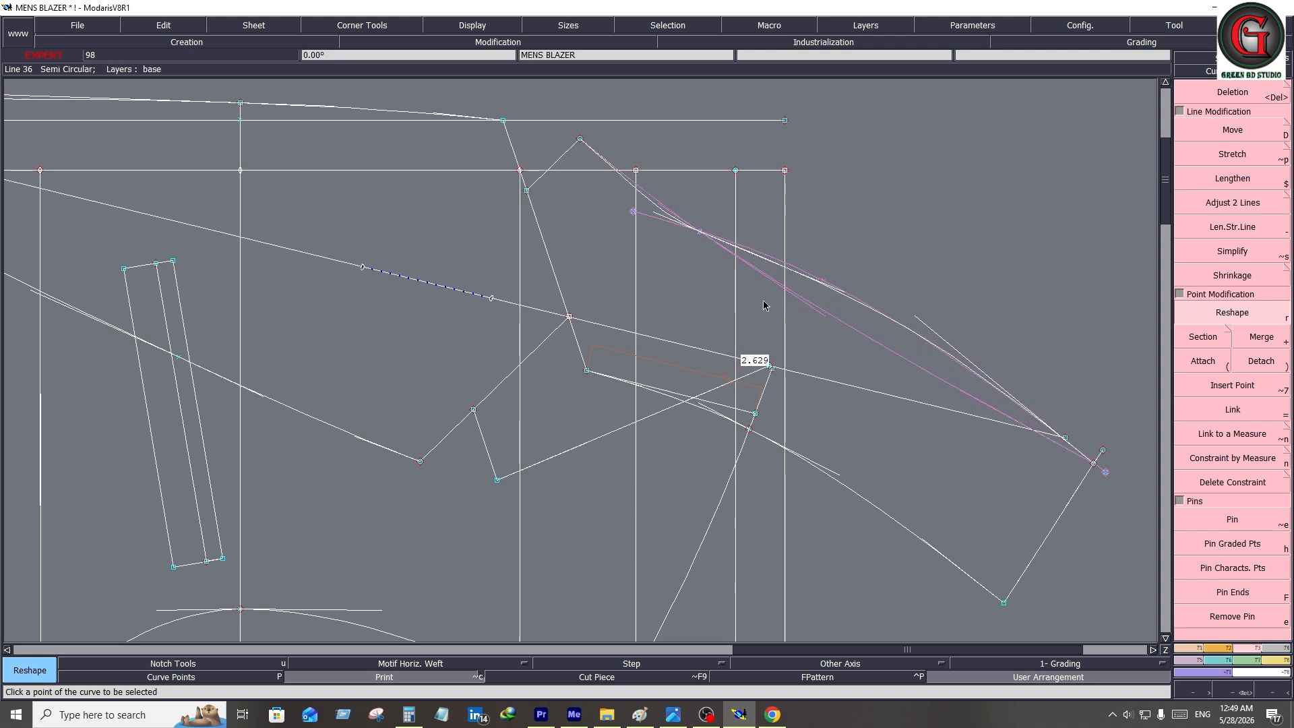
pyautogui.click(632, 188)
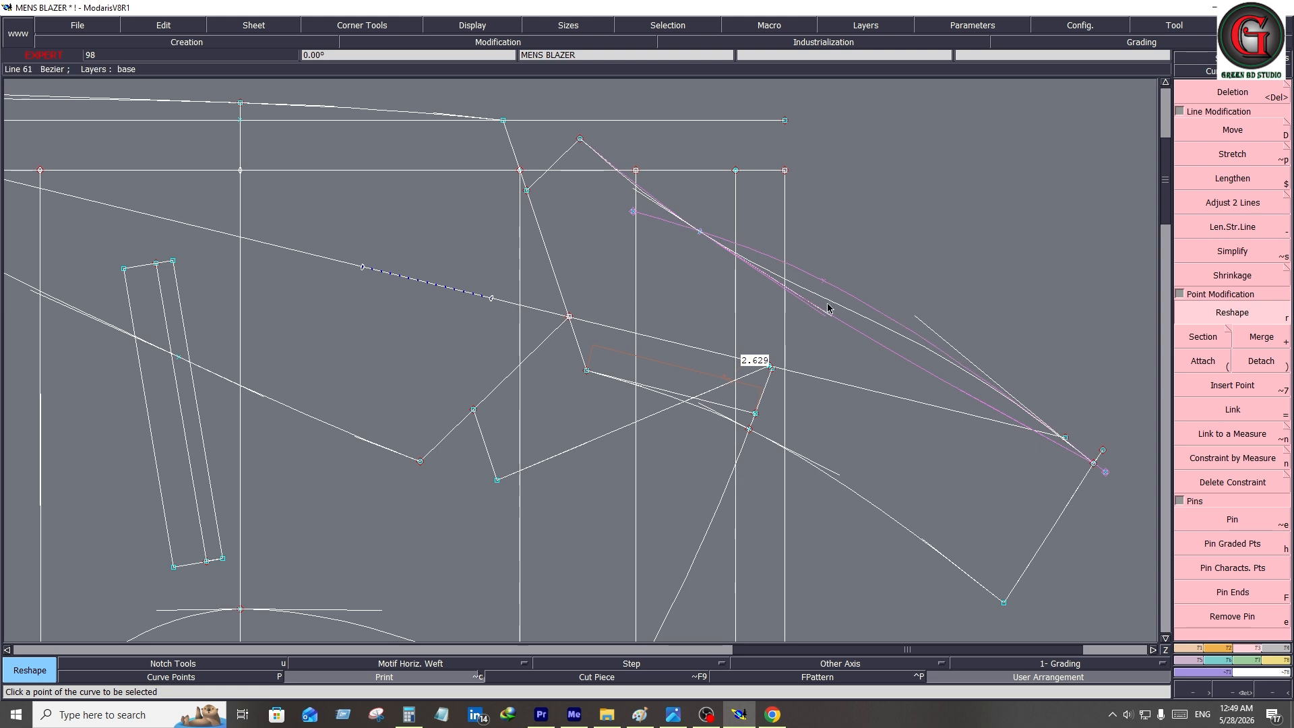
pyautogui.click(824, 311)
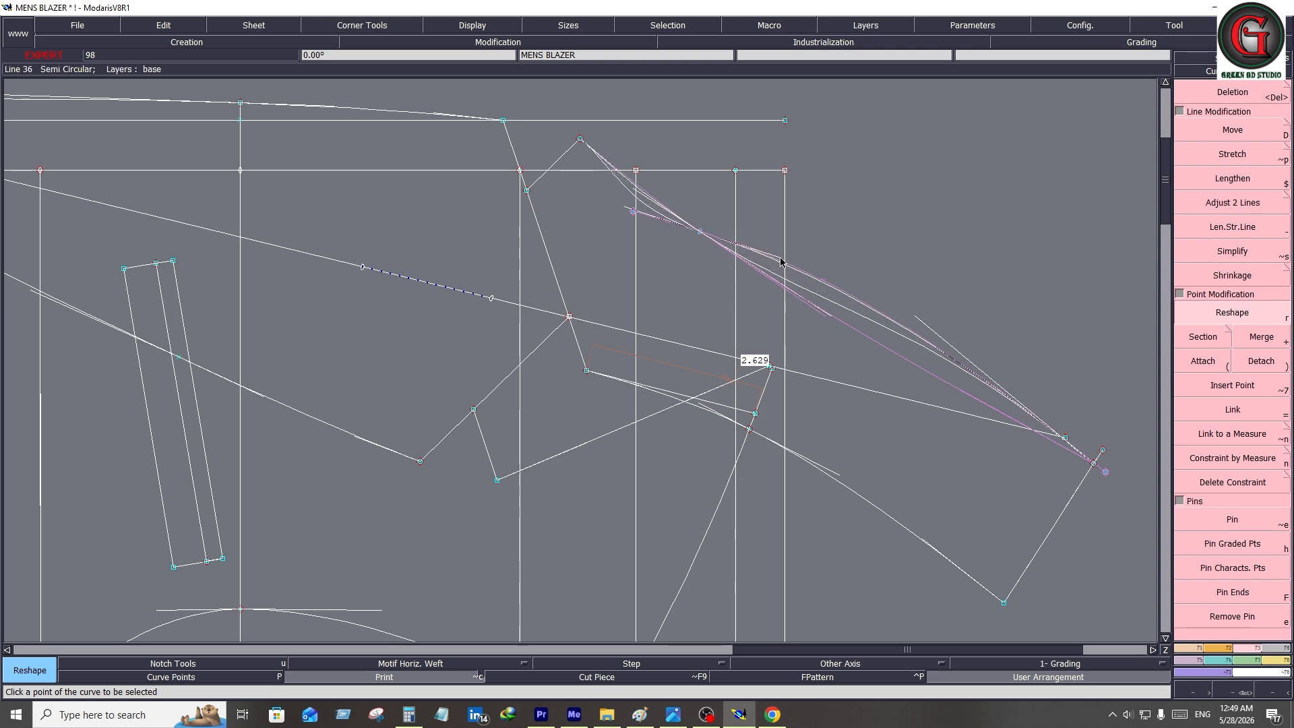
pyautogui.click(781, 257)
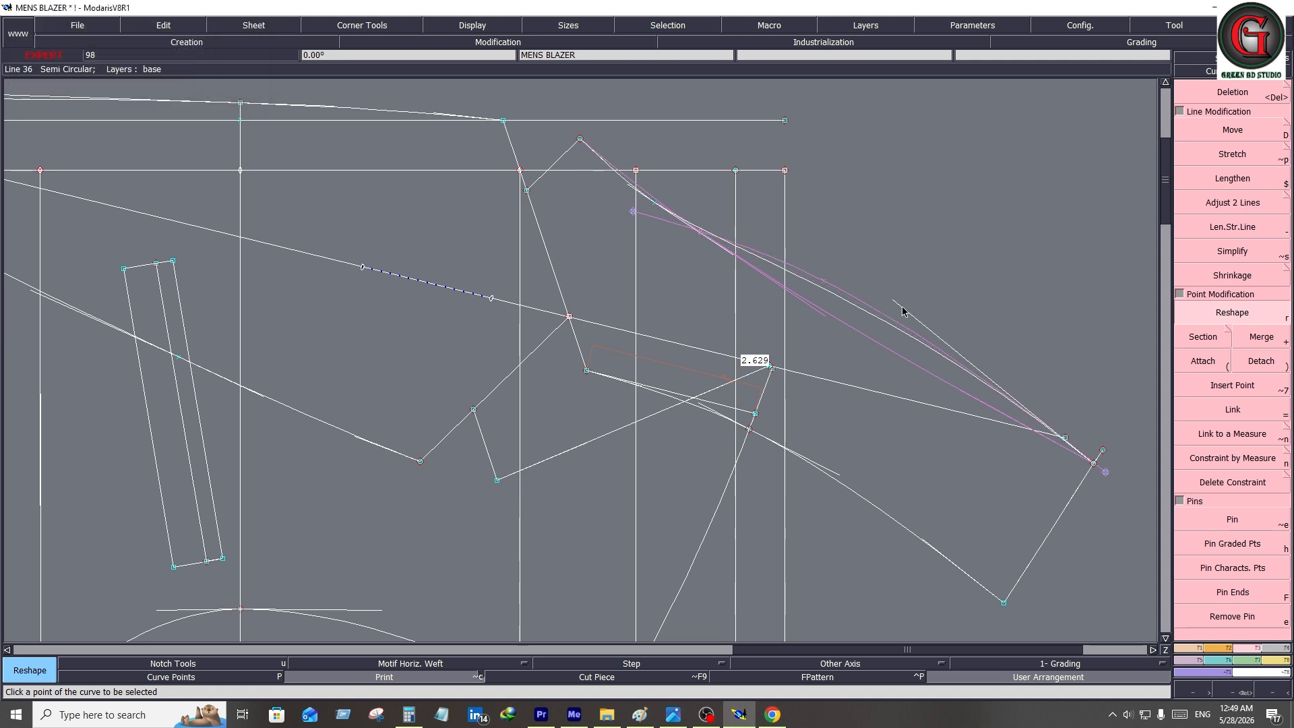
pyautogui.click(839, 256)
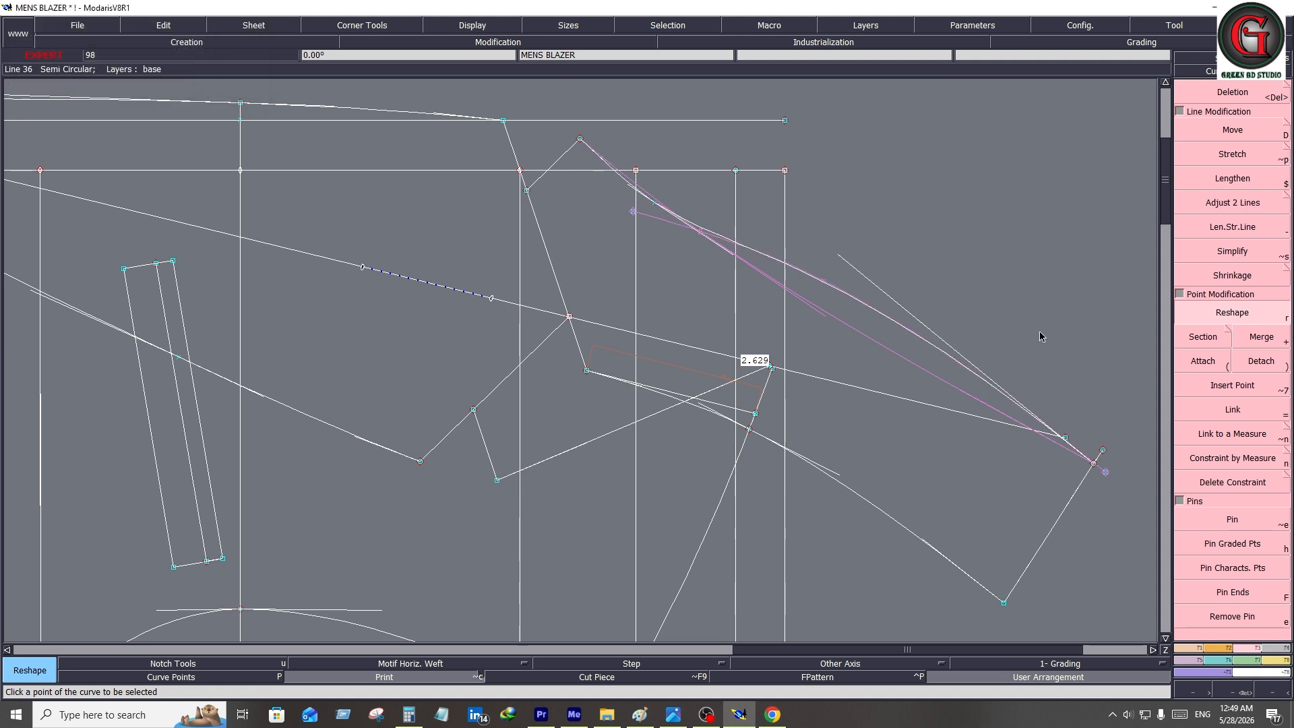
pyautogui.click(656, 201)
pyautogui.click(650, 195)
pyautogui.click(851, 262)
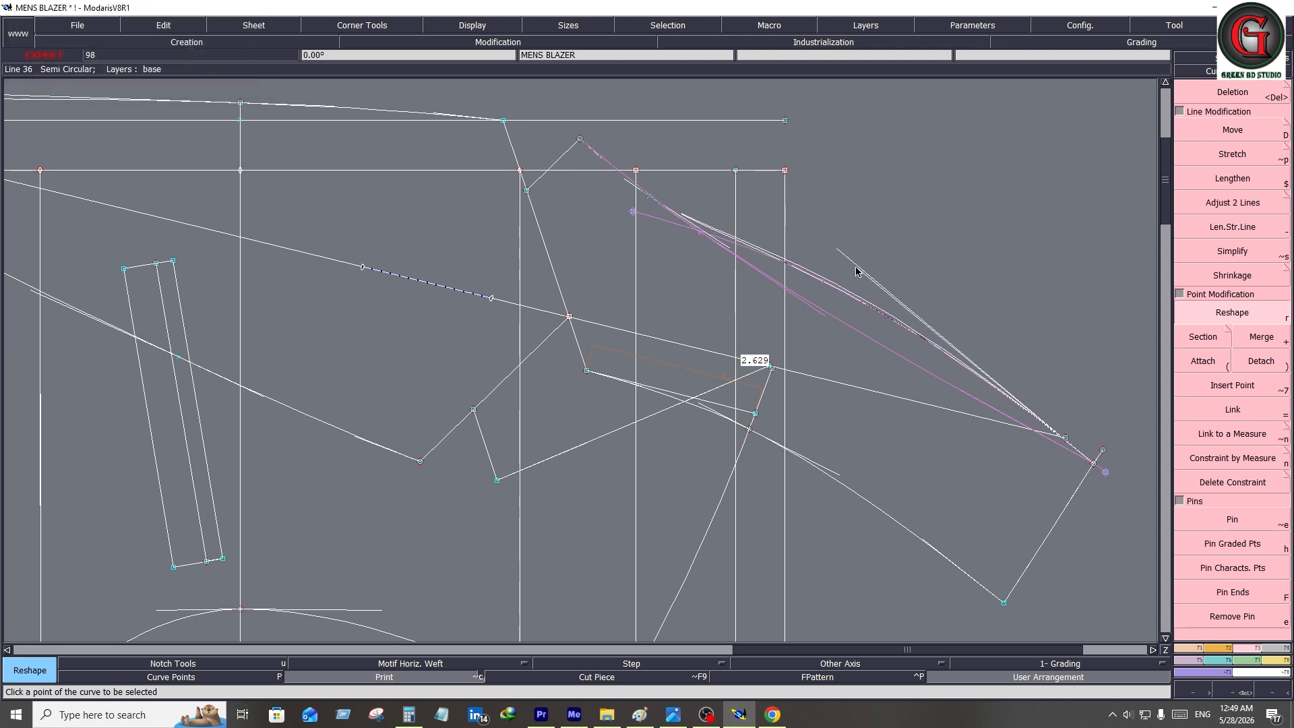
pyautogui.click(854, 271)
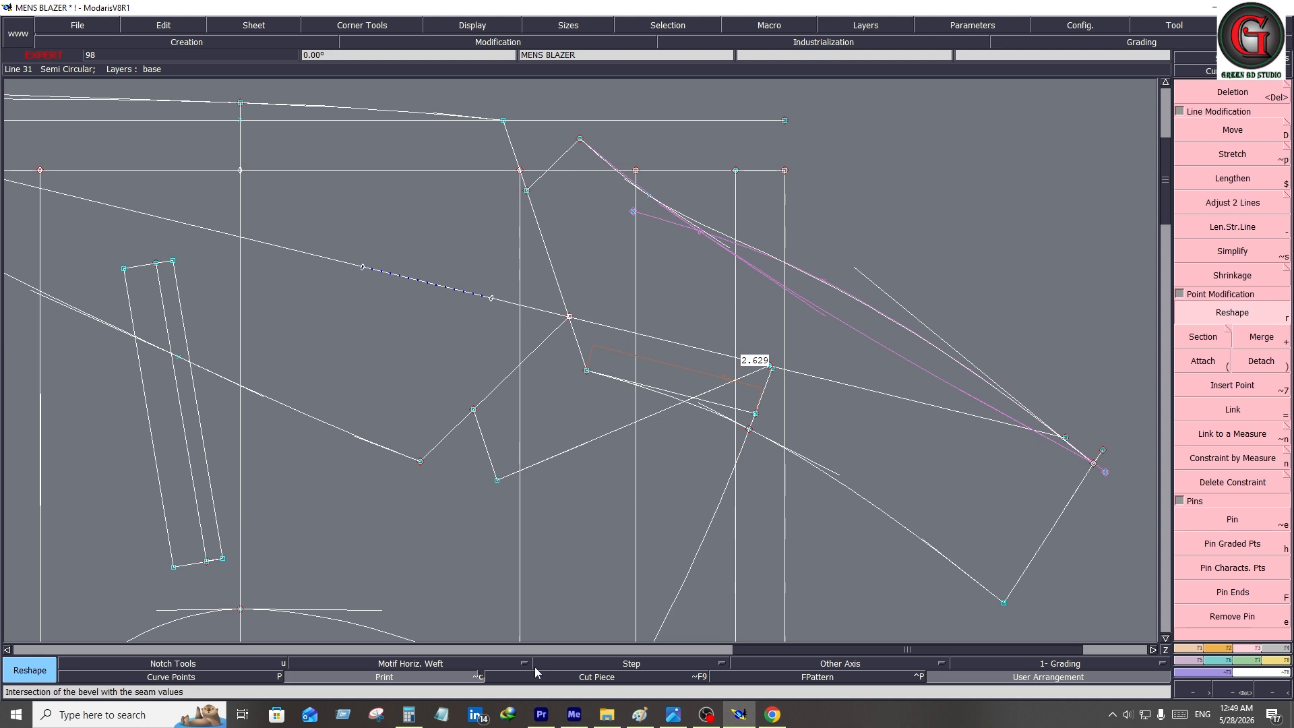
# - Turn off the print and delete the leftover end points of the parallel curve
pyautogui.click(447, 682)
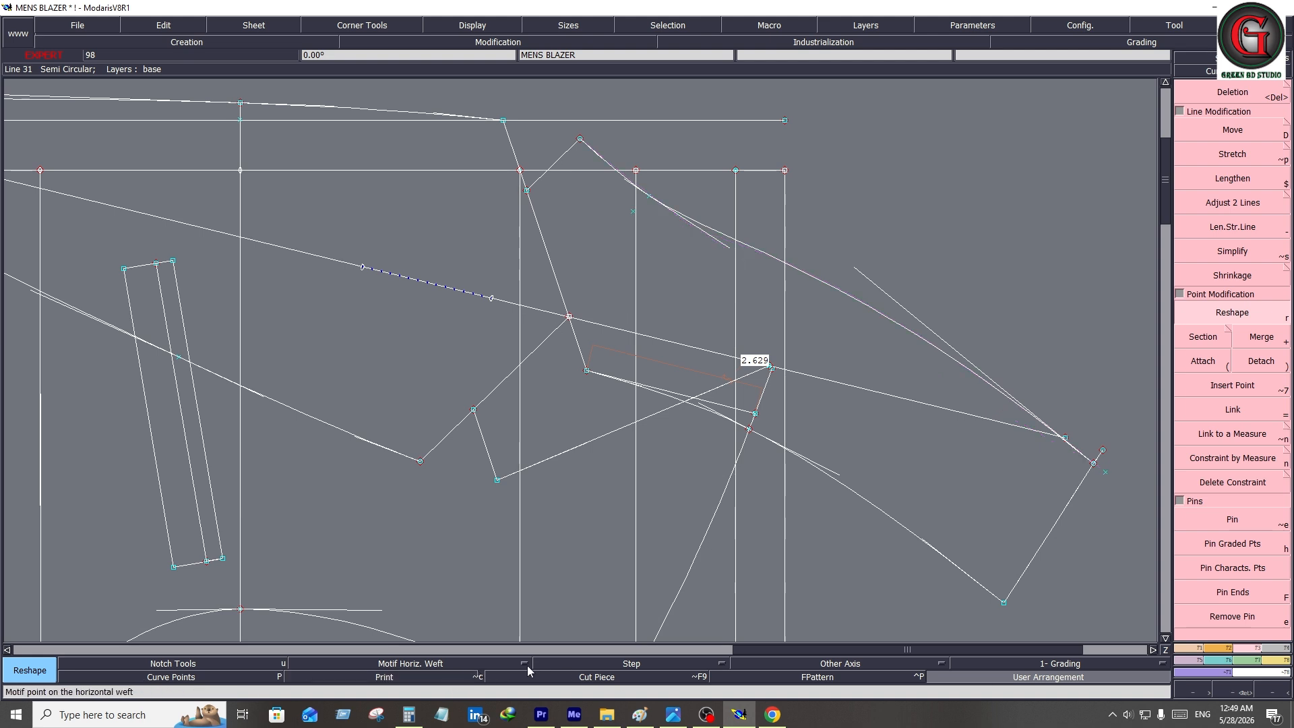
pyautogui.press('Delete')
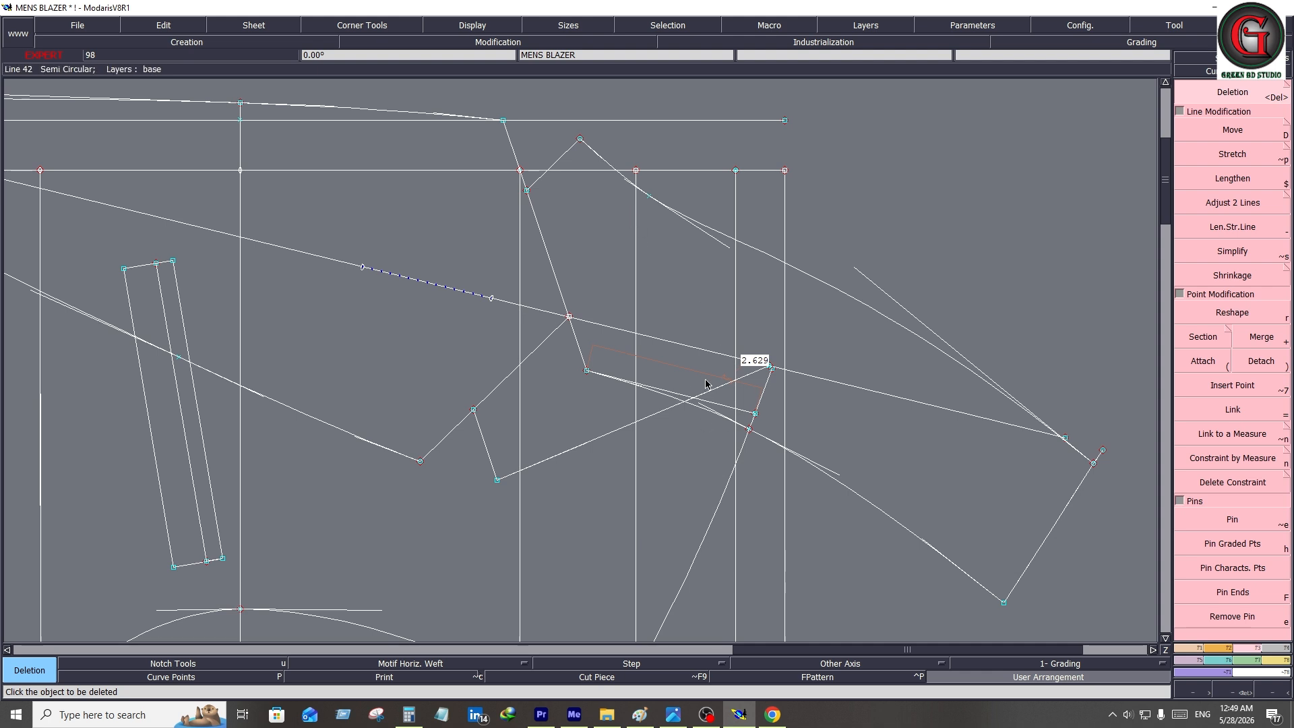
# - Measure the collar seam curve's length and compare it with the sum 4.6 + 2.629 in Calculator
pyautogui.hotkey('shift', 'l')
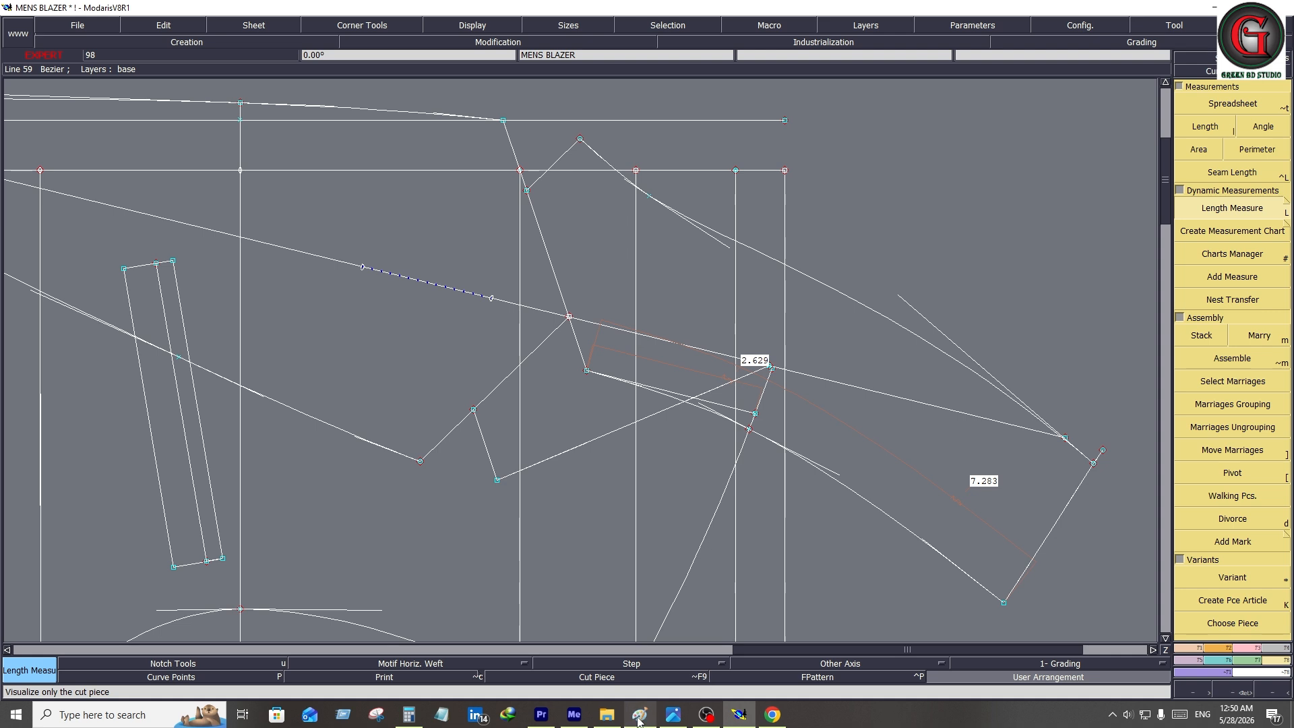
pyautogui.click(409, 714)
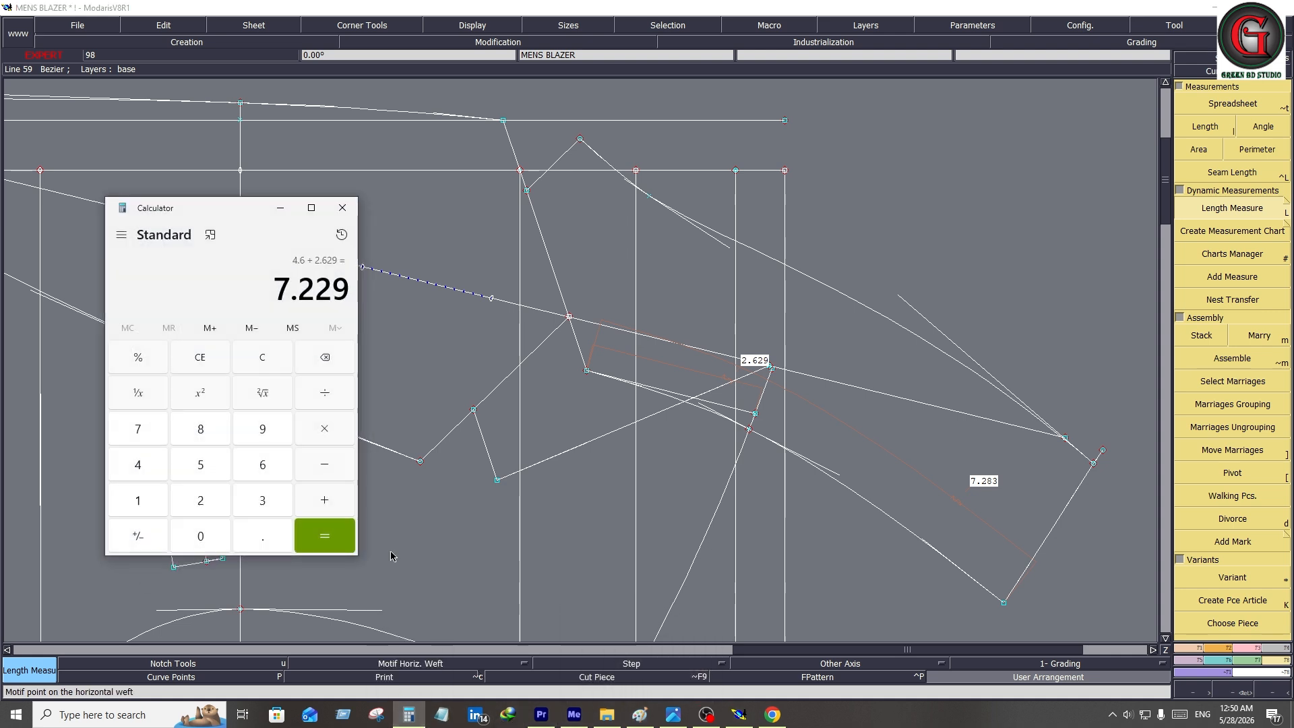
pyautogui.click(422, 713)
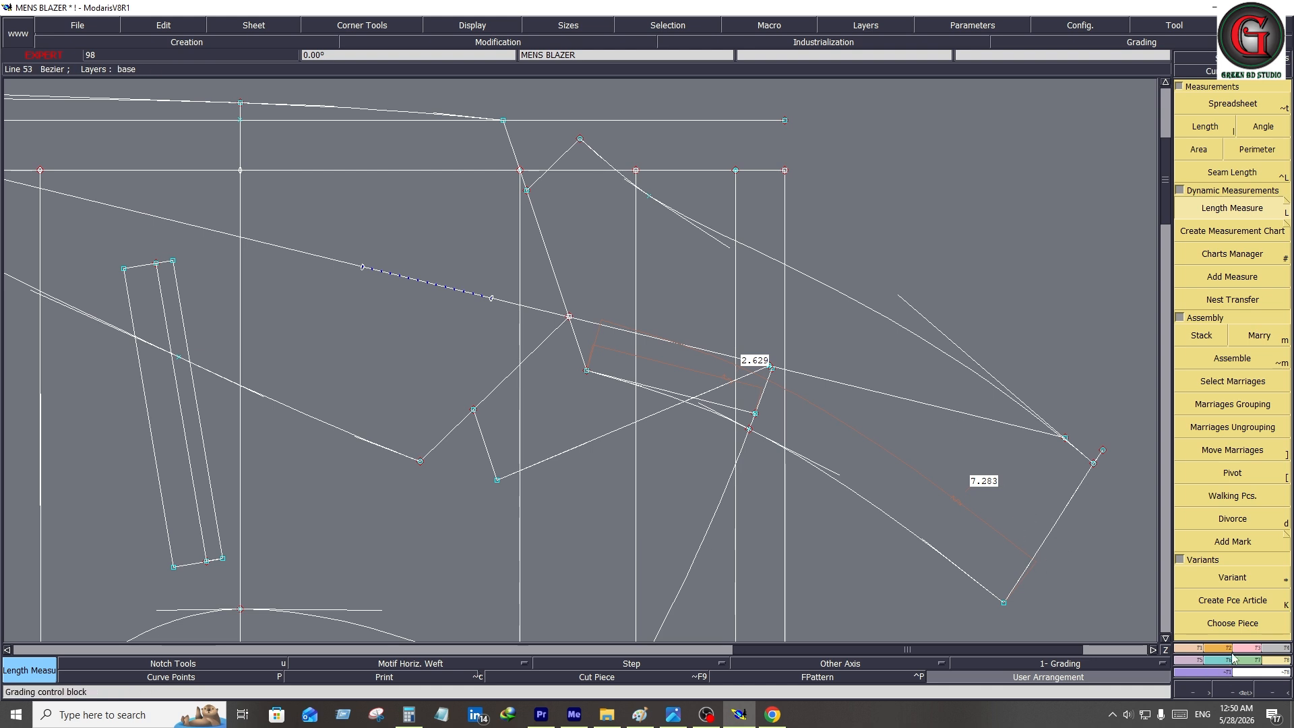
# - Move the corner where the collar seam meets the back end line slightly inward, shortening the seam curve to 7.246 inches
pyautogui.press('F4')
pyautogui.click(1224, 312)
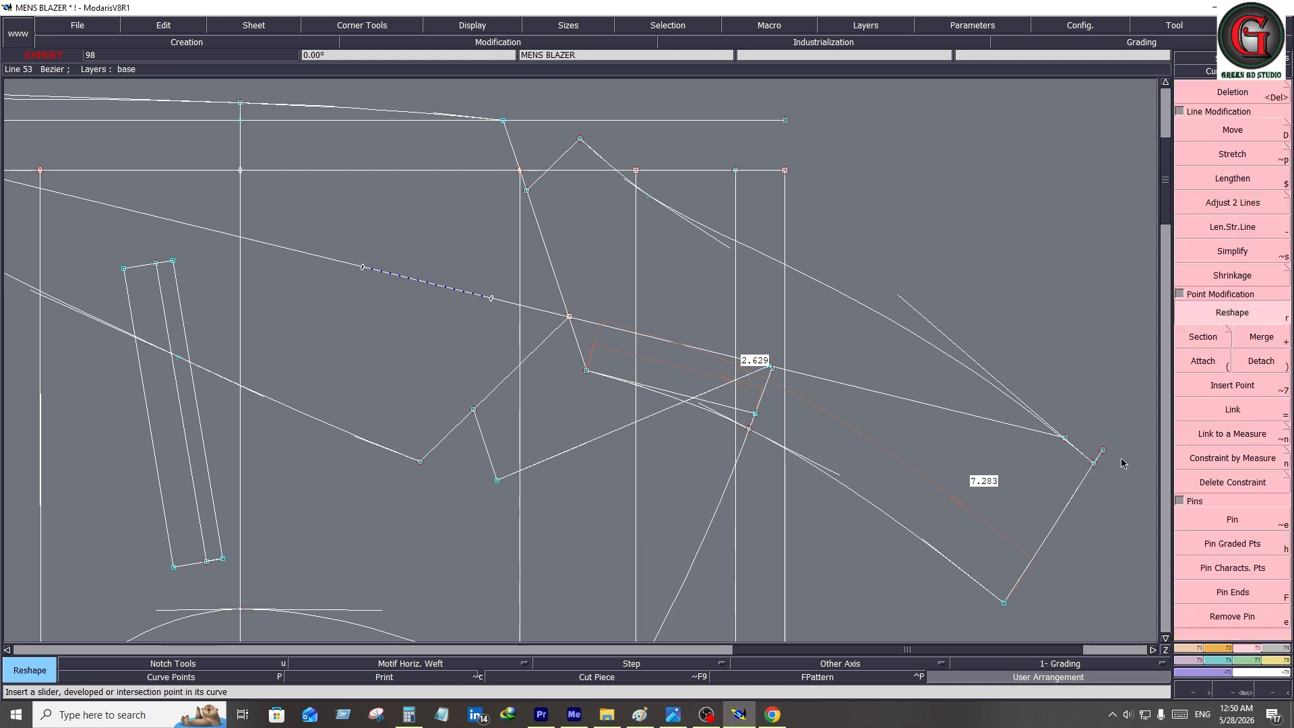
pyautogui.click(1004, 603)
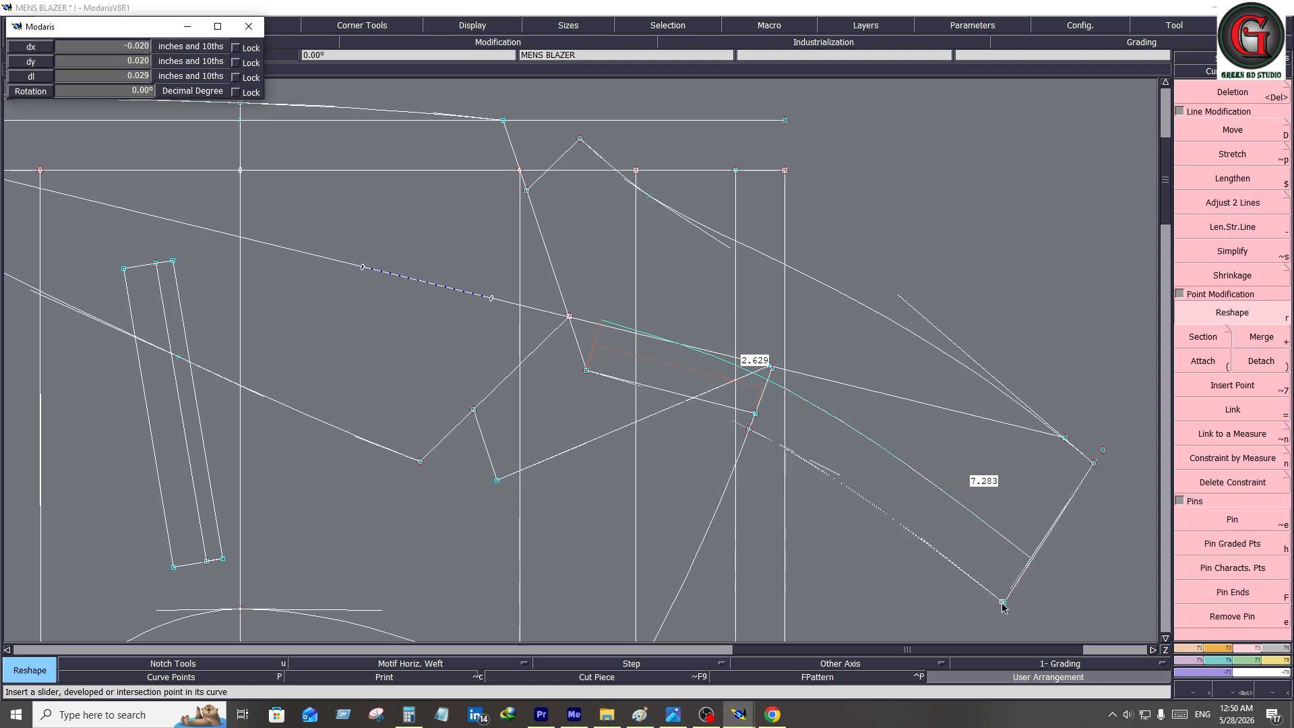
pyautogui.click(1001, 601)
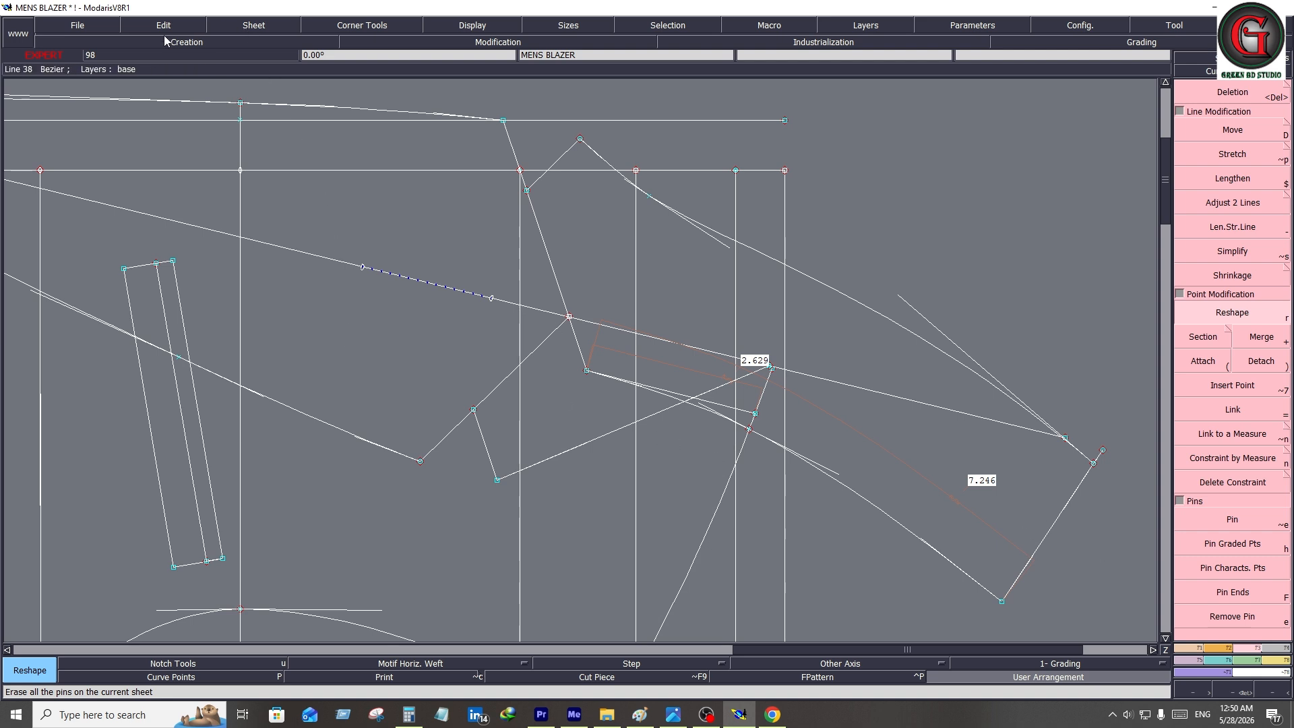
# - Save the MENS BLAZER model, continuing past the anomaly report
pyautogui.click(99, 25)
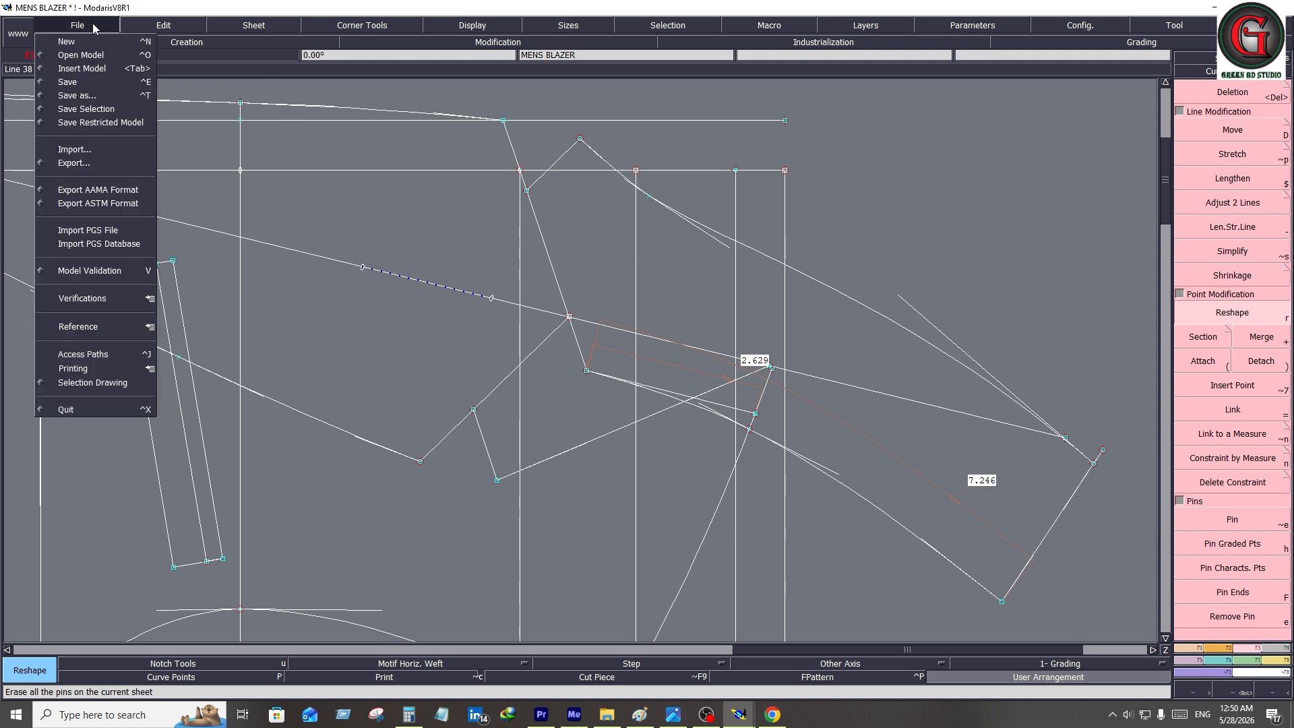
pyautogui.click(86, 90)
pyautogui.click(557, 437)
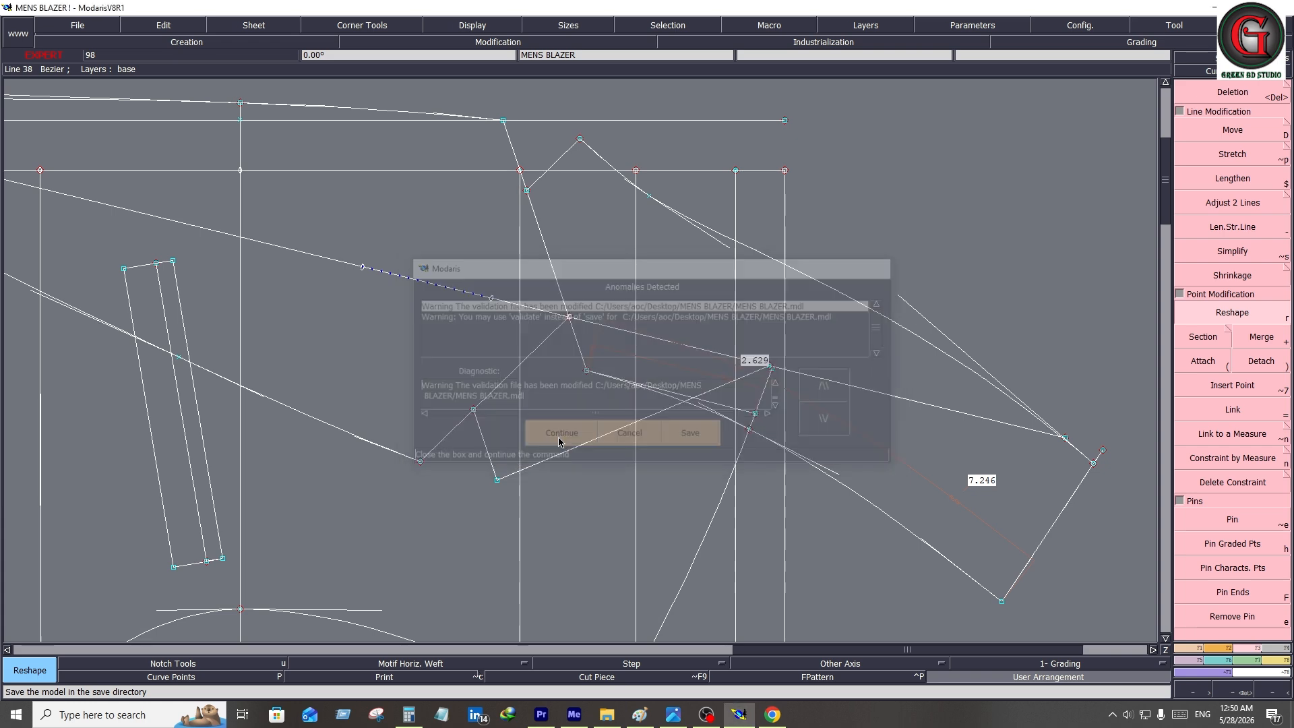